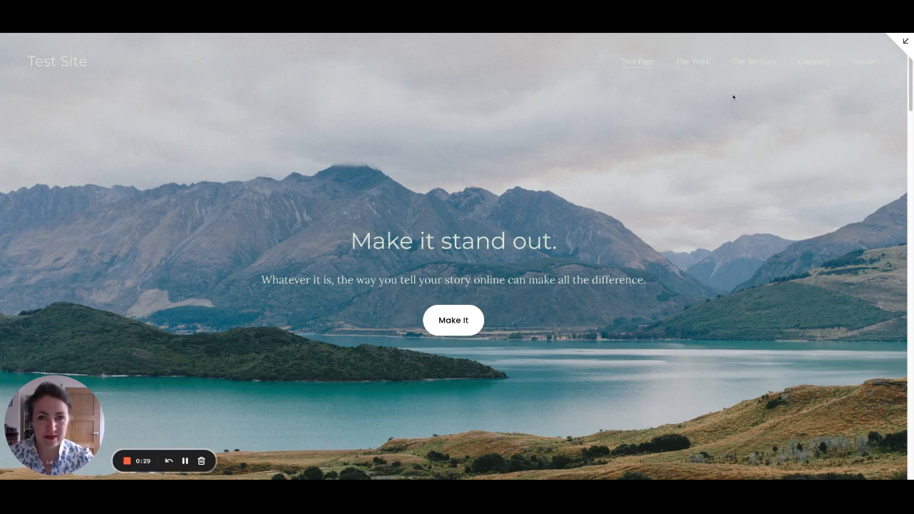
- Review the site-wide font settings in the design's site styles, including the global text styles, and return to the design options
click(905, 41)
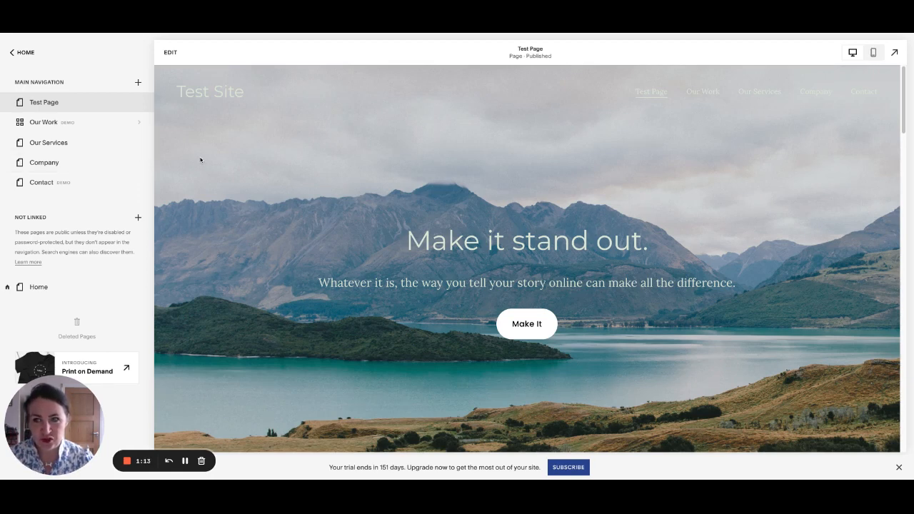
click(27, 53)
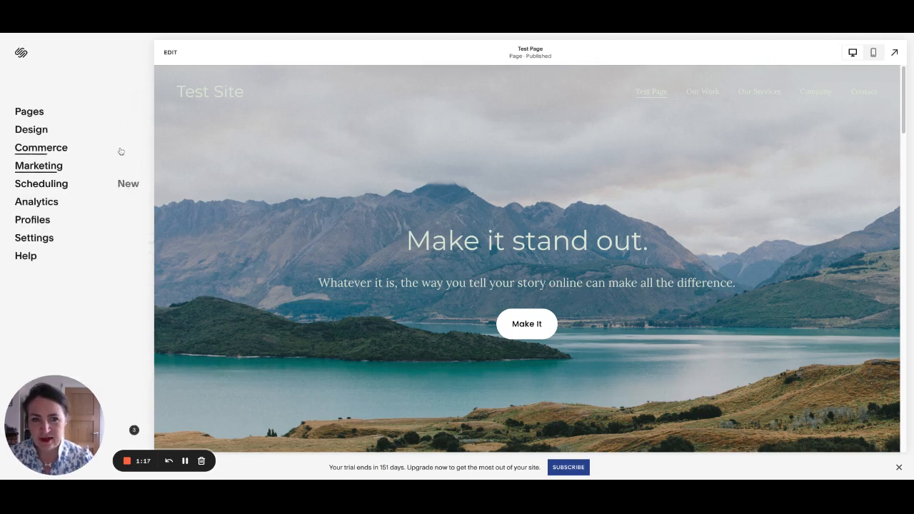
click(31, 133)
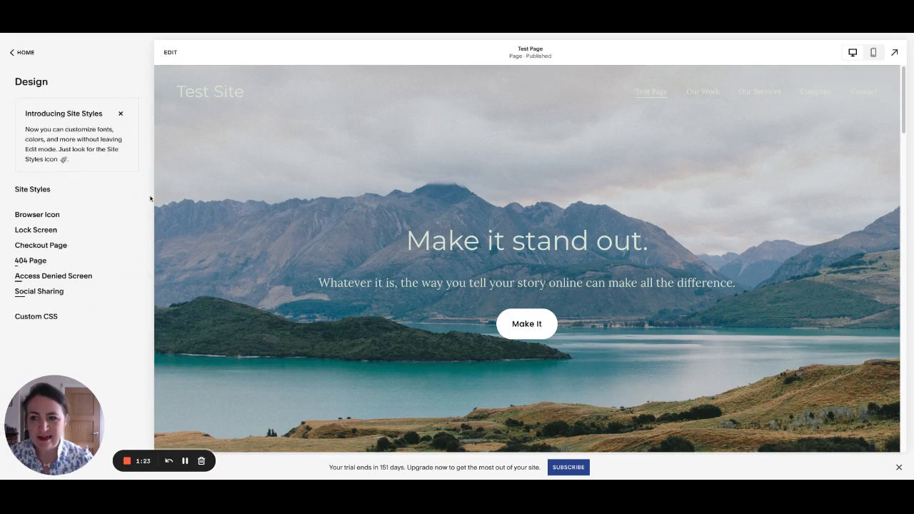
click(43, 191)
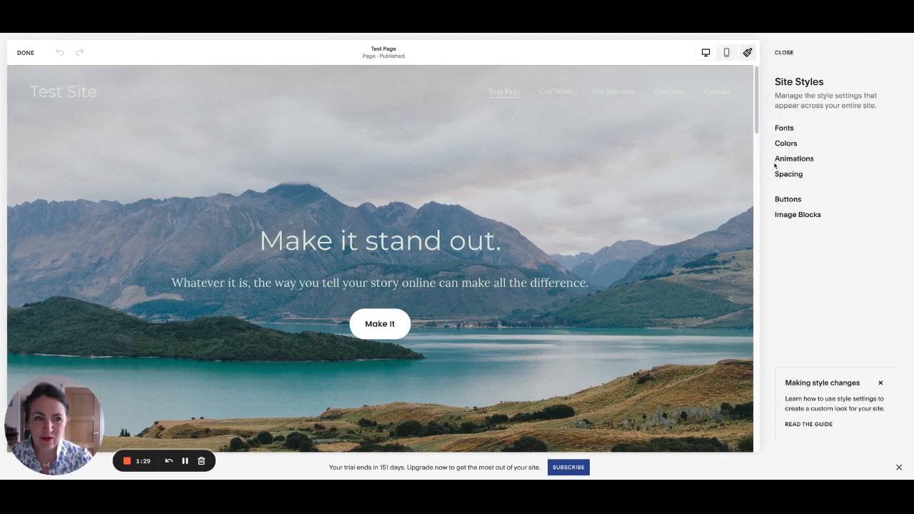
click(788, 133)
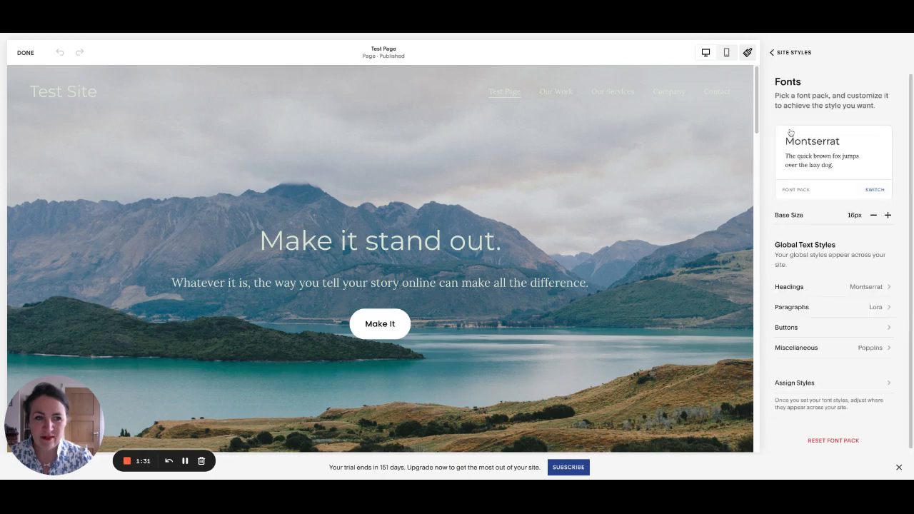
scroll(855, 236, down, 1)
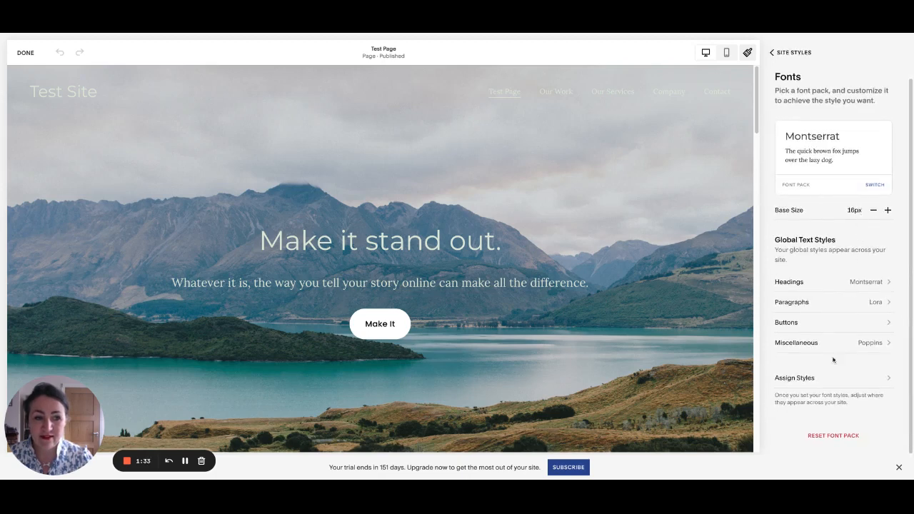
click(787, 53)
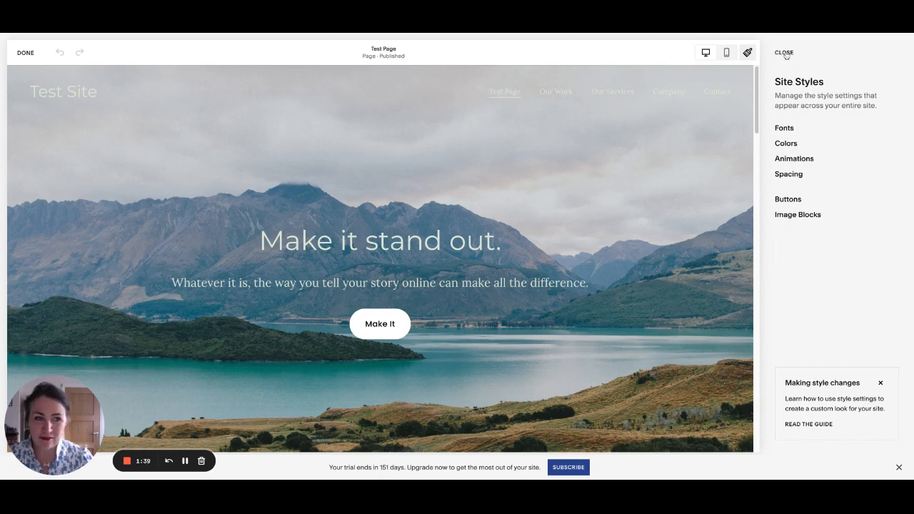
click(785, 53)
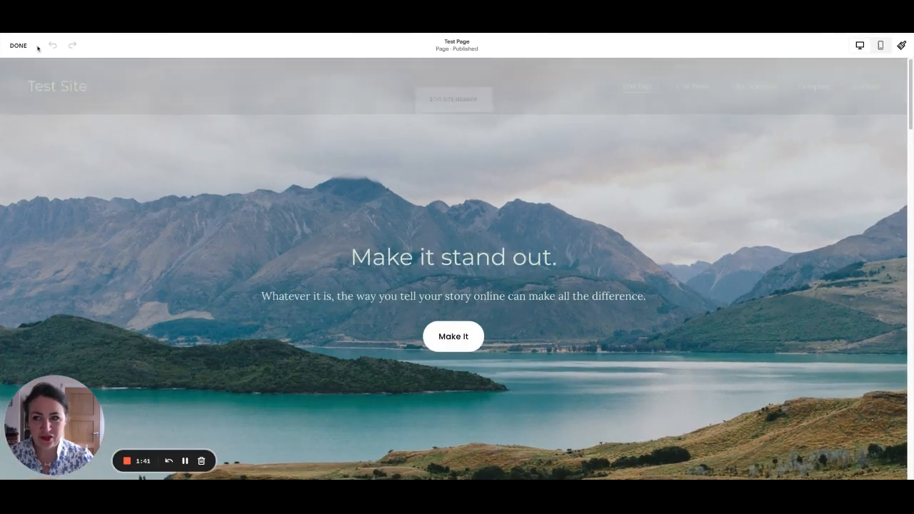
click(18, 46)
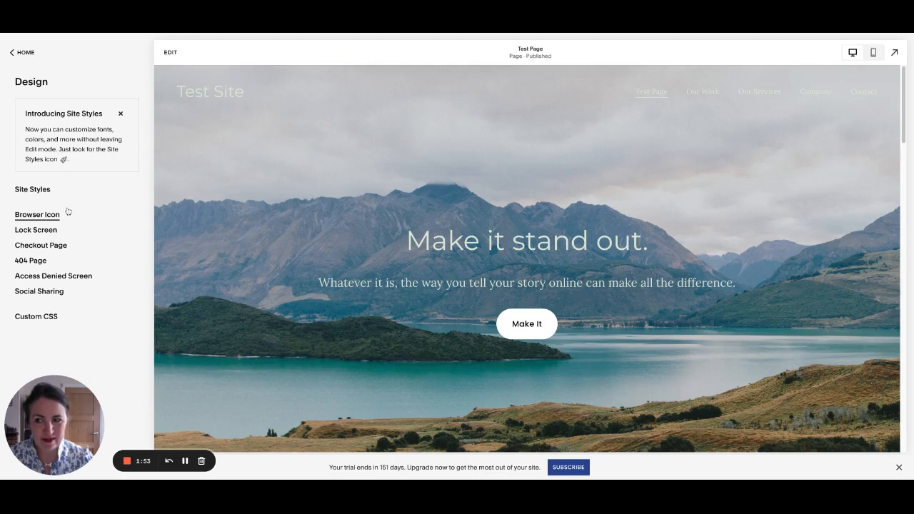
- Go back to the site's page list and open Test Page for editing
scroll(231, 235, down, 3)
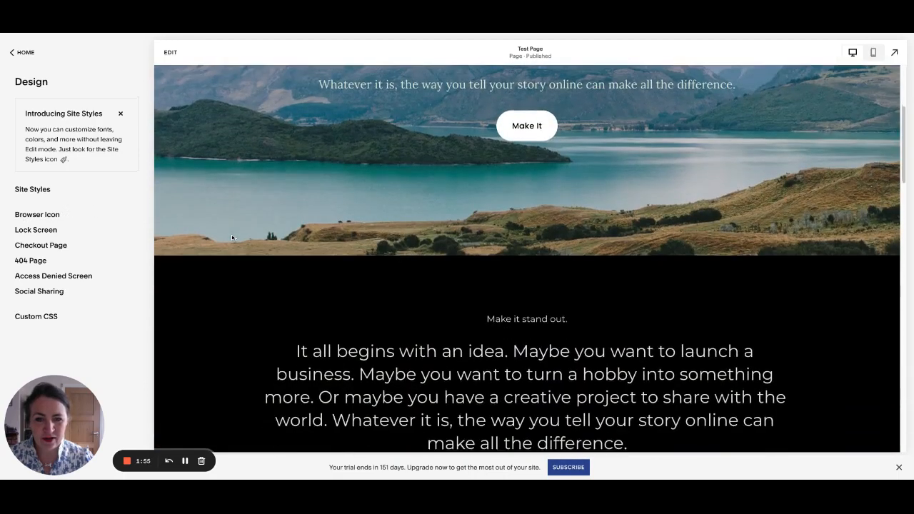
scroll(233, 238, down, 2)
click(21, 53)
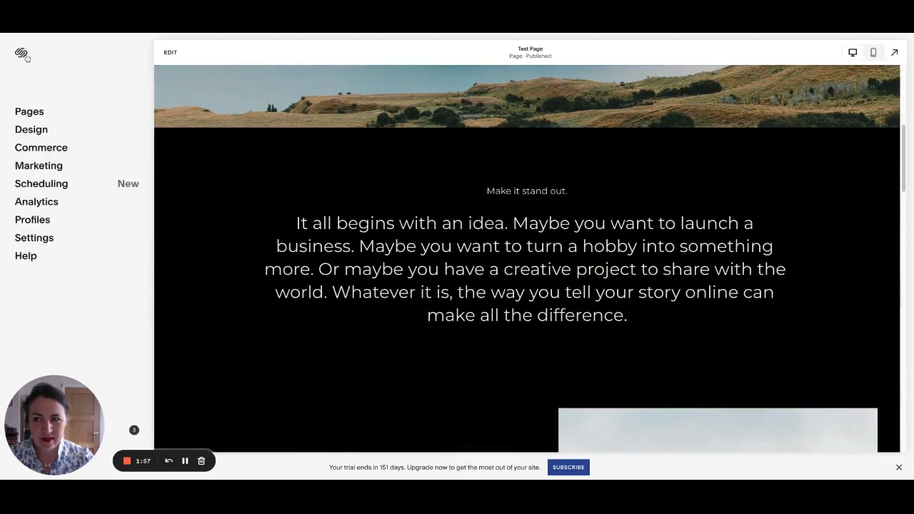
click(53, 113)
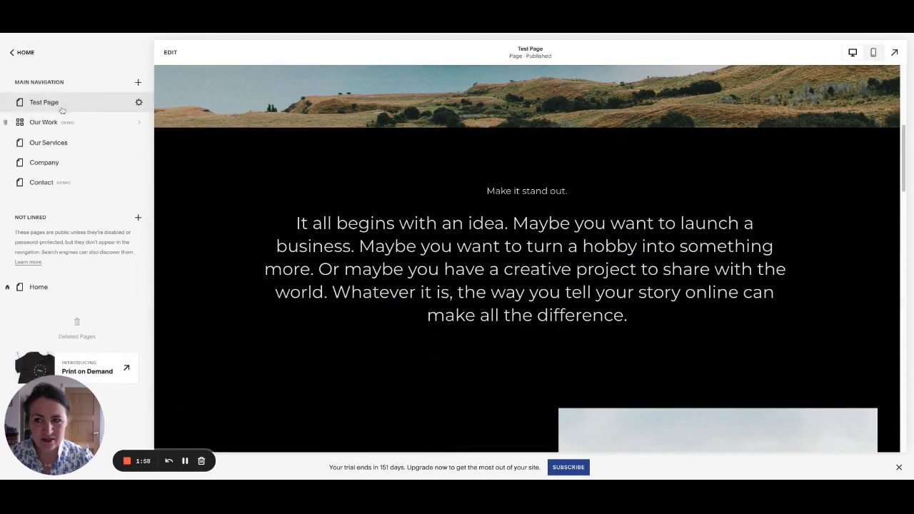
click(178, 55)
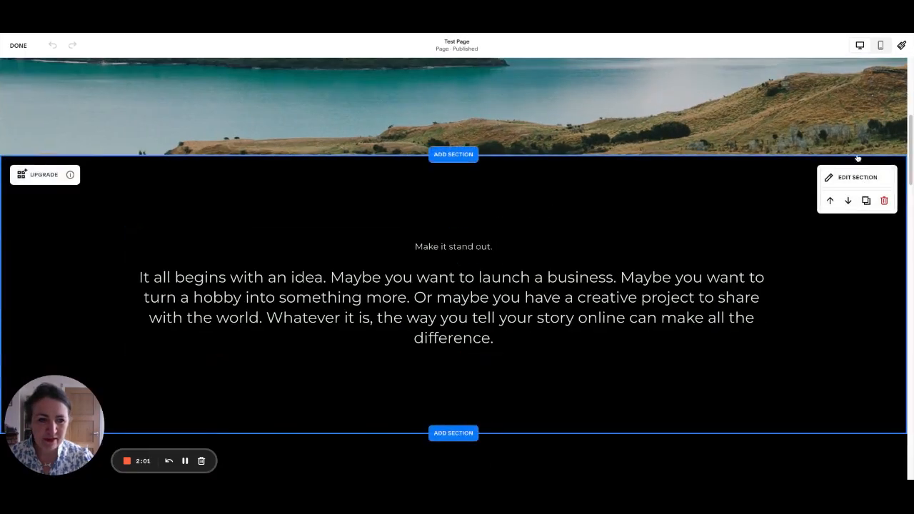
- Inspect the format settings of the first image-and-text section below the intro text, close them and leave page editing
scroll(826, 383, down, 3)
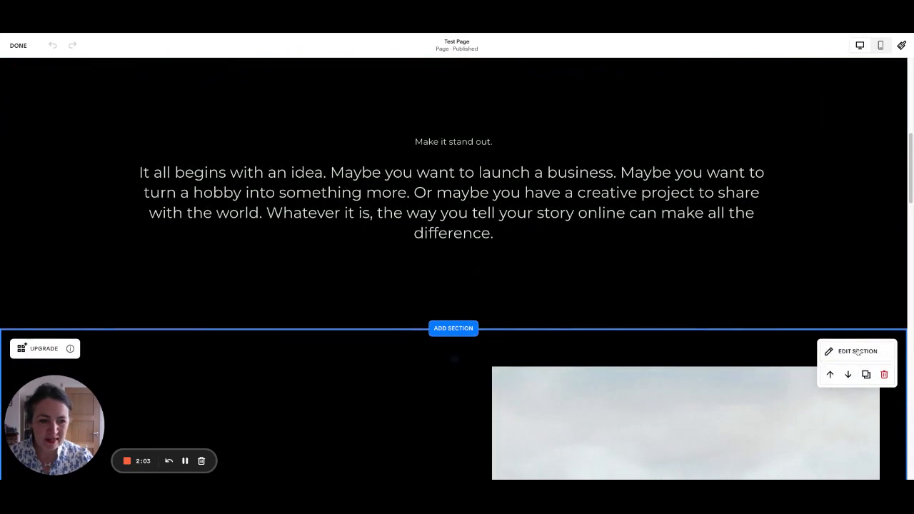
scroll(835, 351, down, 7)
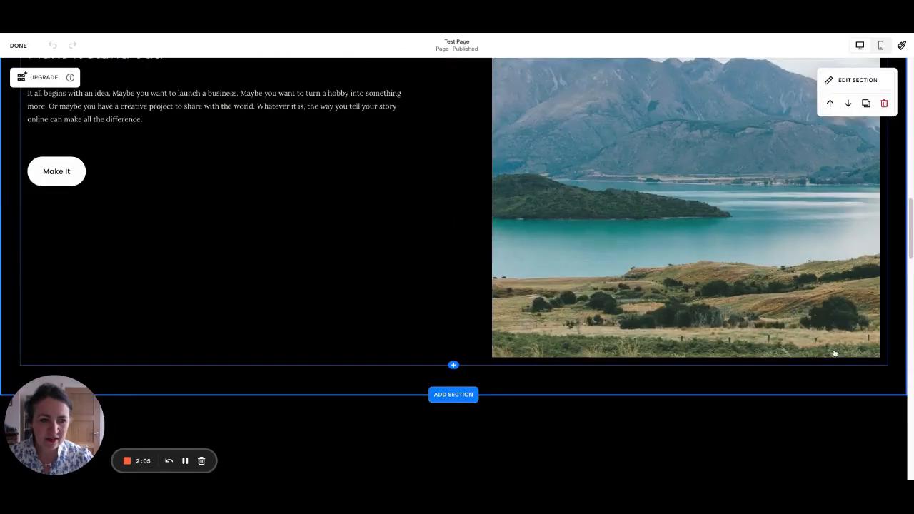
scroll(835, 352, down, 2)
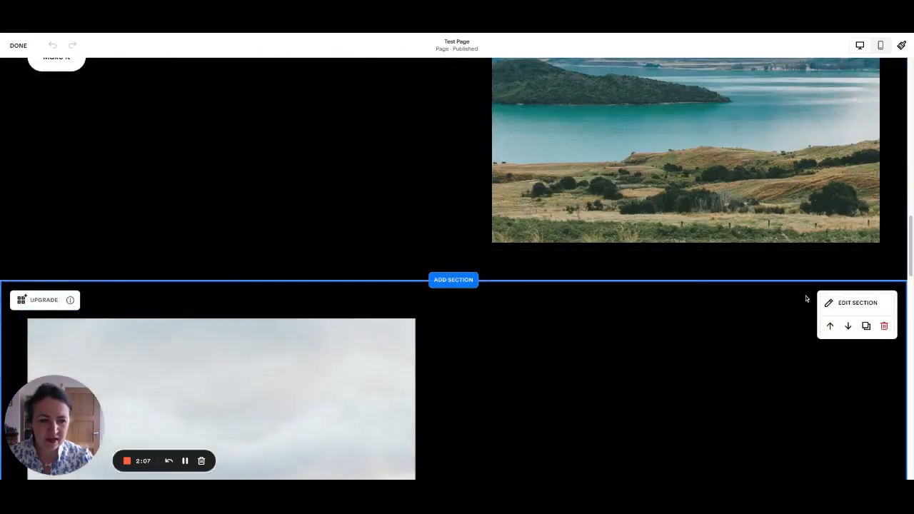
scroll(807, 299, up, 6)
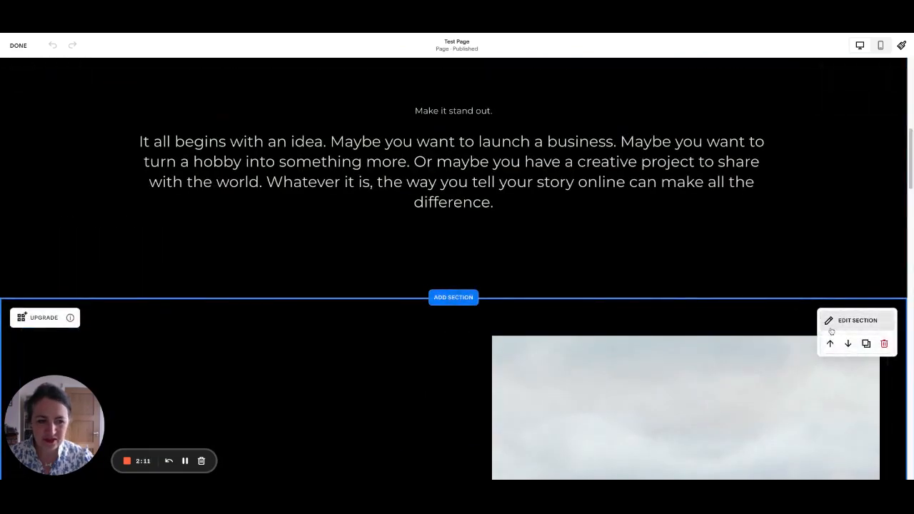
click(852, 322)
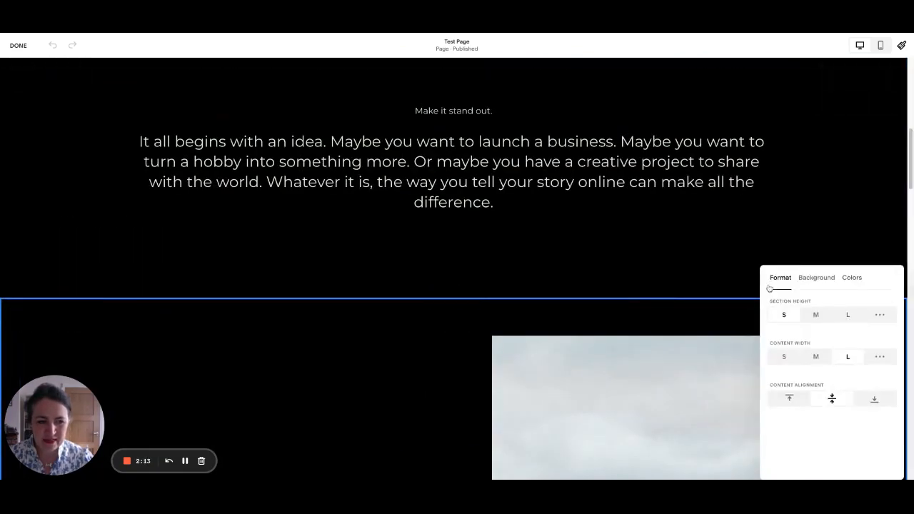
click(723, 261)
scroll(735, 250, up, 4)
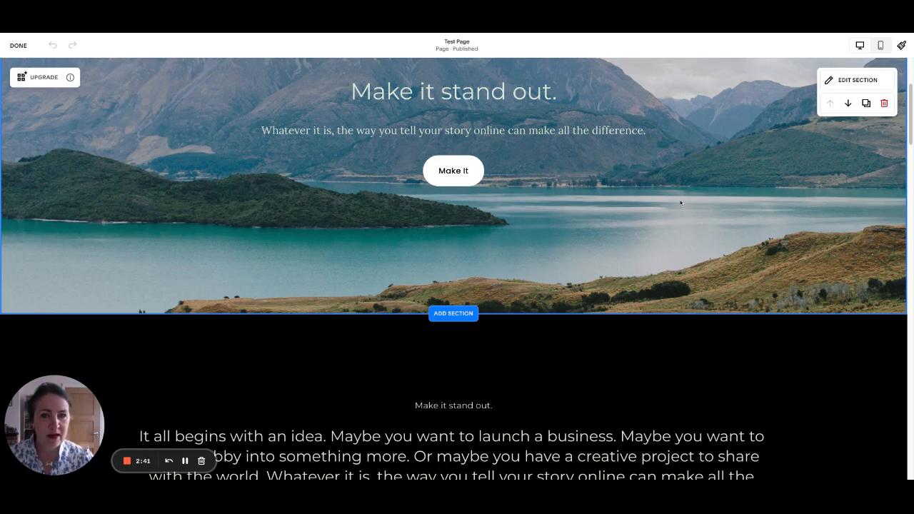
scroll(680, 203, up, 3)
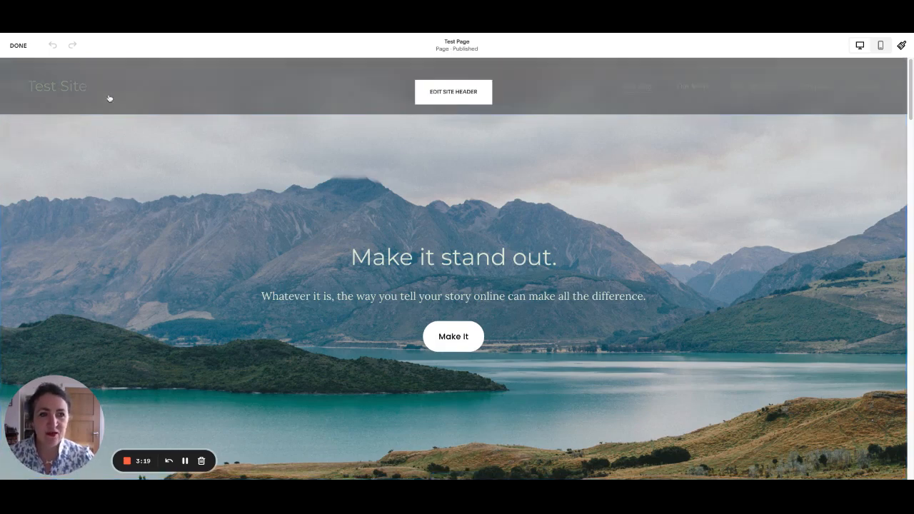
click(18, 46)
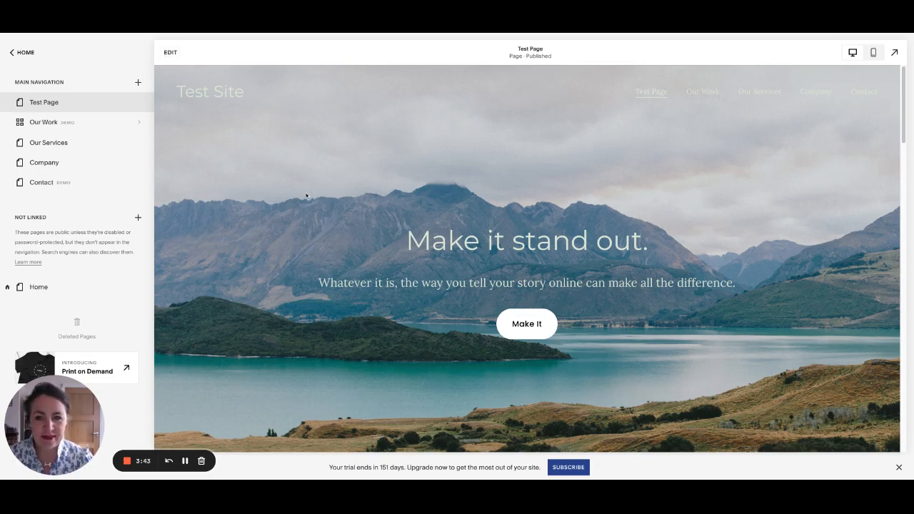
- Examine the layout of Test Page from the hero banner and header down through the image-and-text sections
scroll(311, 197, down, 6)
scroll(316, 198, down, 10)
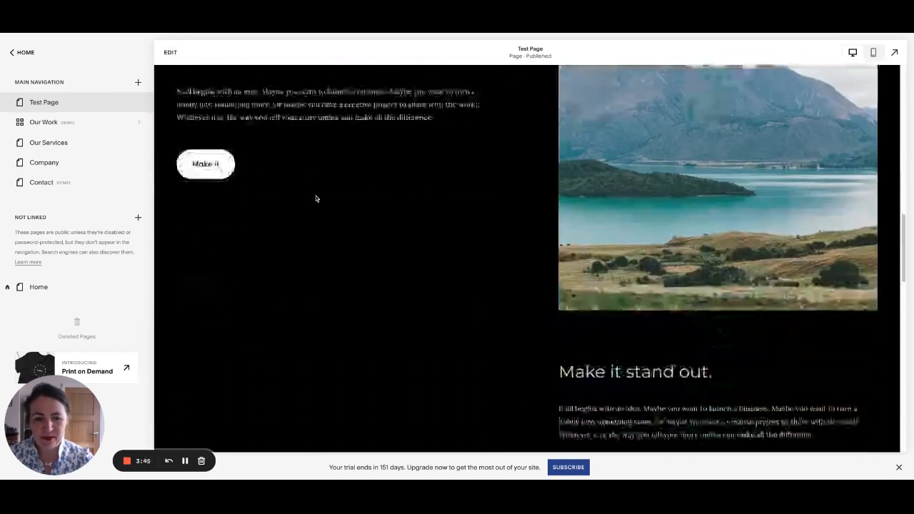
scroll(290, 183, up, 6)
scroll(290, 183, up, 5)
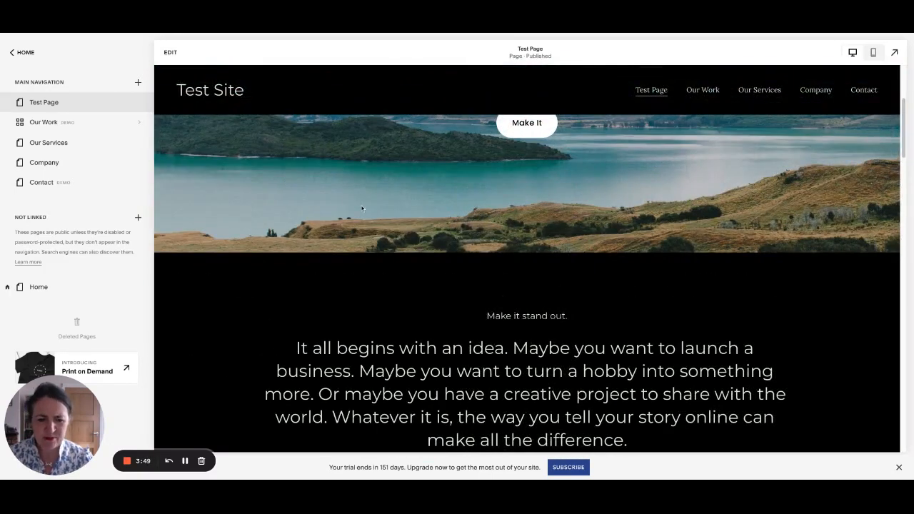
scroll(362, 208, up, 3)
scroll(379, 215, down, 9)
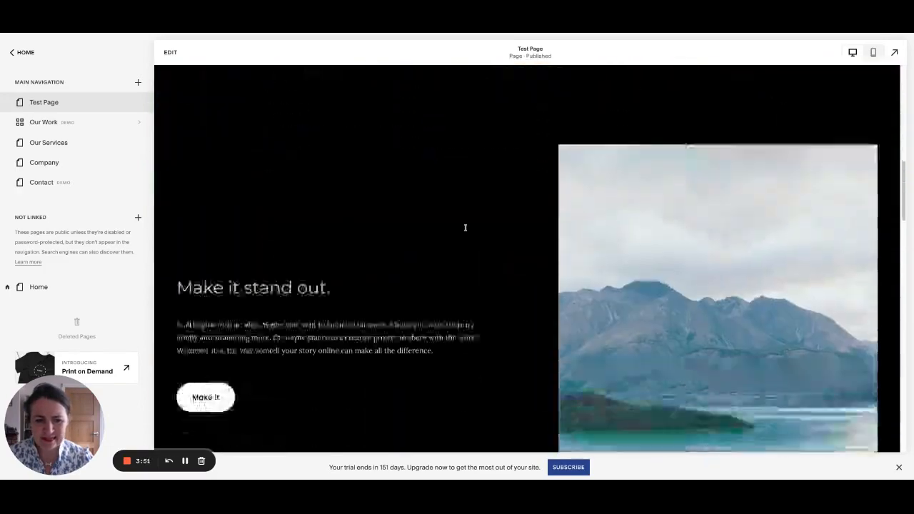
scroll(465, 228, up, 10)
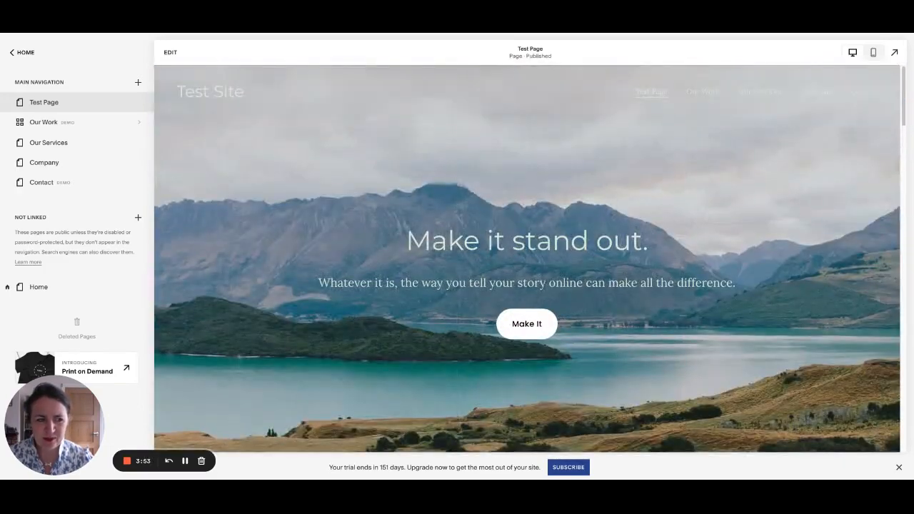
scroll(448, 232, down, 1)
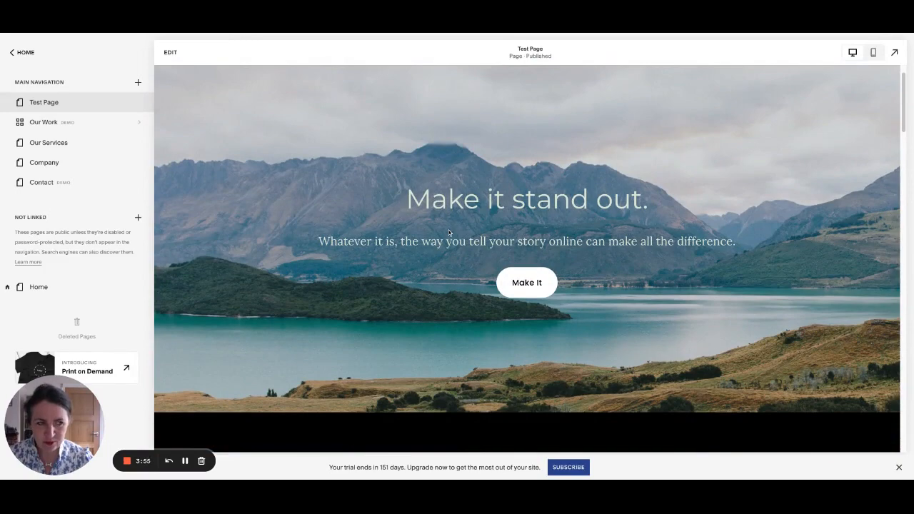
scroll(448, 232, down, 4)
scroll(443, 229, up, 5)
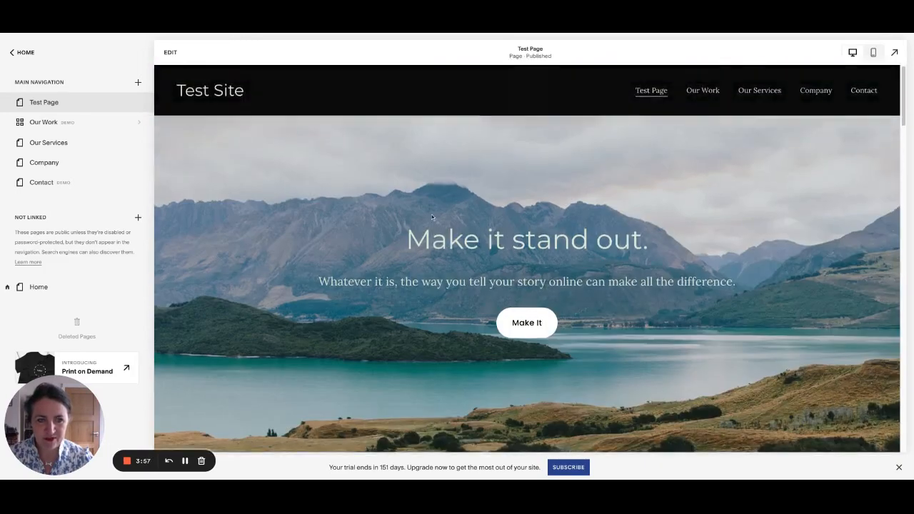
- Reopen Test Page for editing and select the intro text block below the hero banner
click(170, 52)
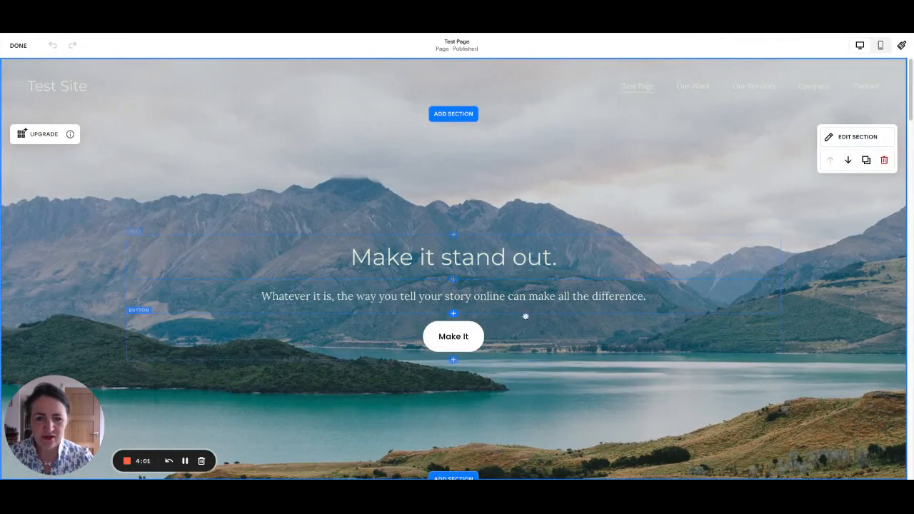
scroll(457, 286, down, 2)
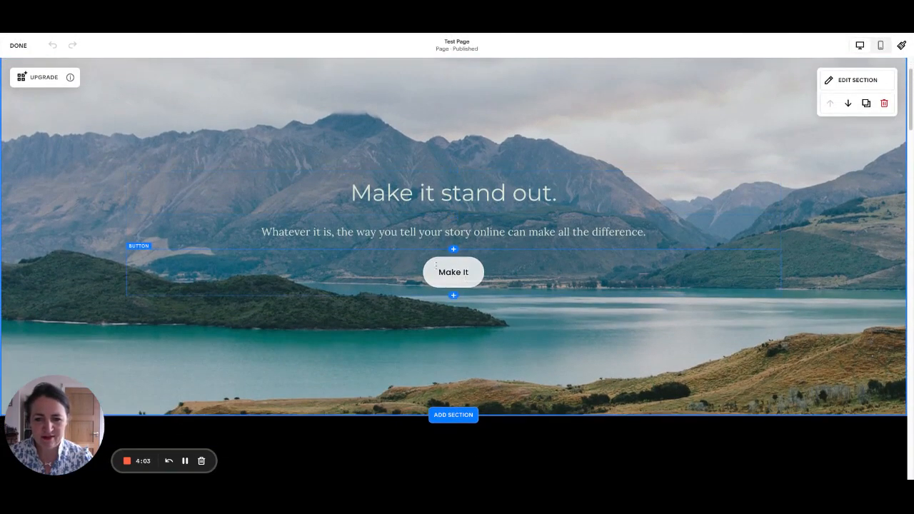
scroll(437, 266, down, 4)
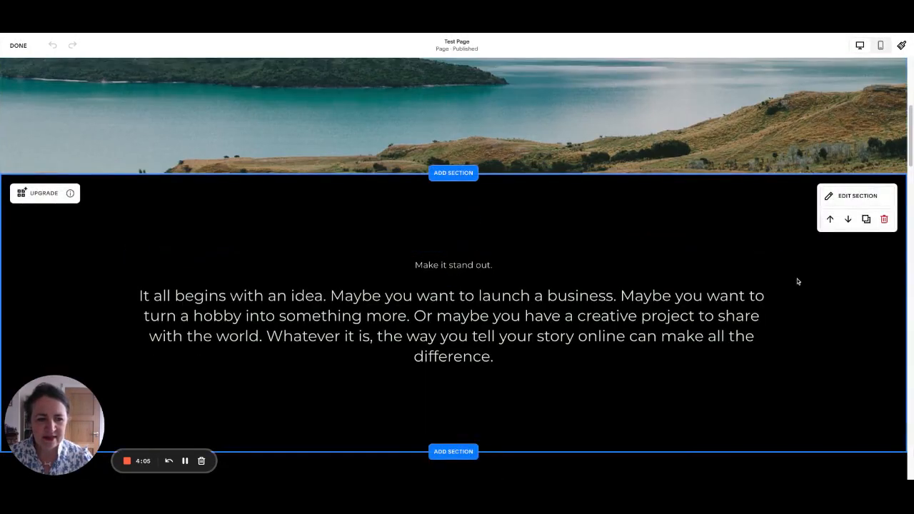
scroll(790, 283, down, 1)
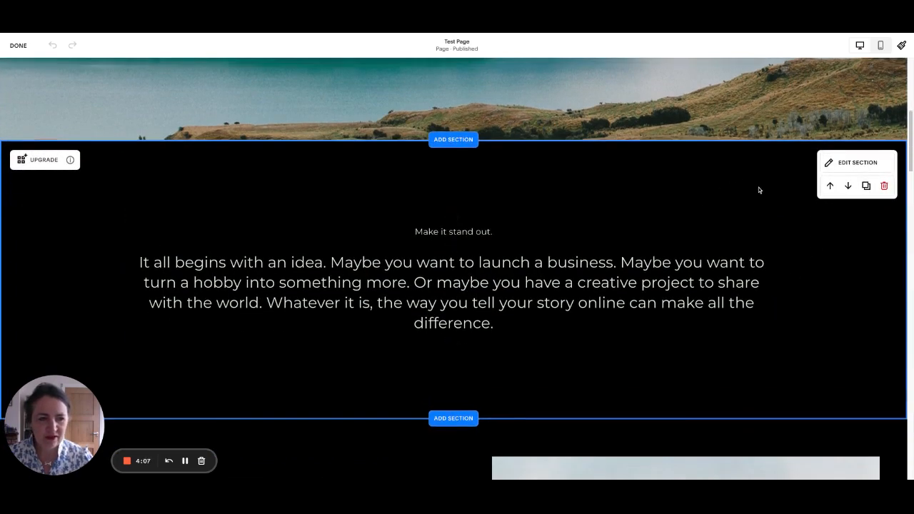
click(445, 263)
- Open the content settings of the image block in the section below the intro text
scroll(443, 266, down, 4)
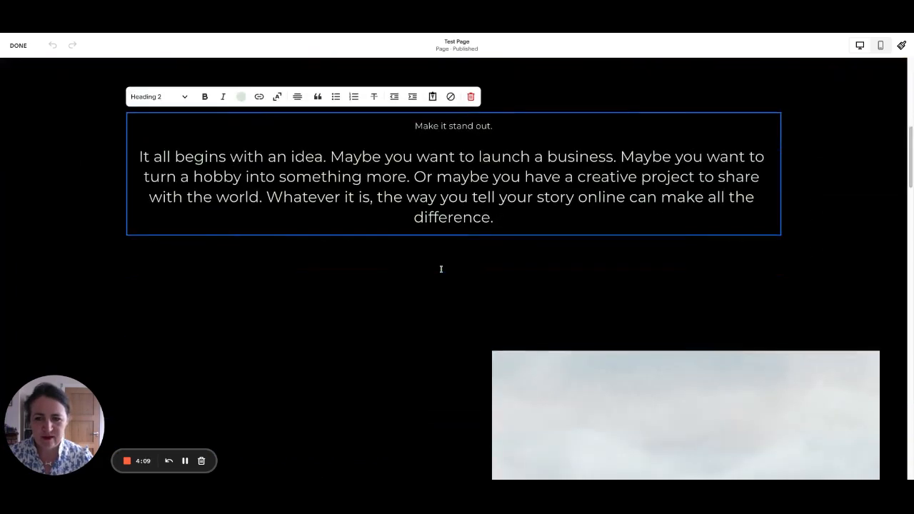
scroll(339, 278, down, 1)
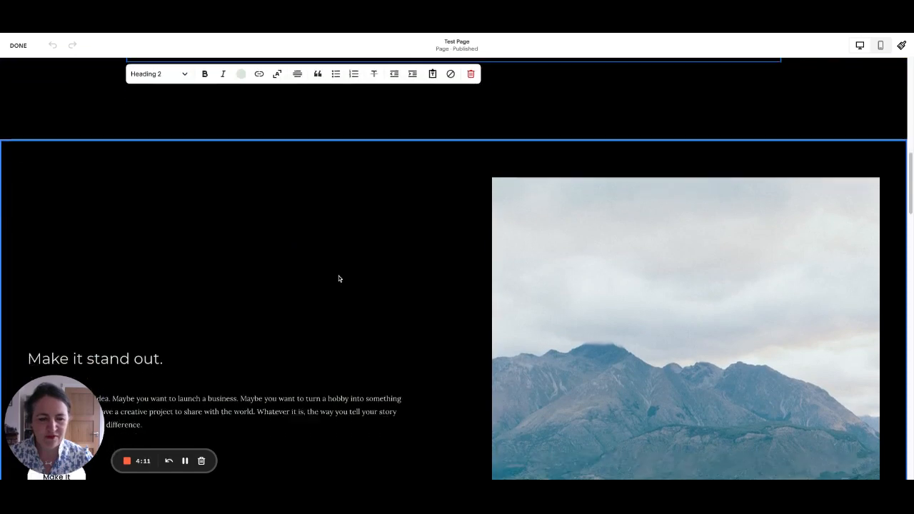
click(339, 279)
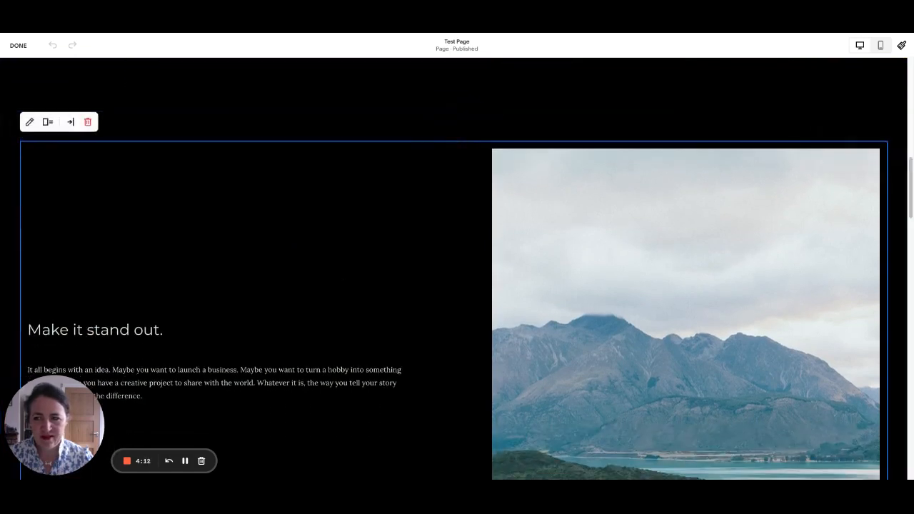
click(30, 122)
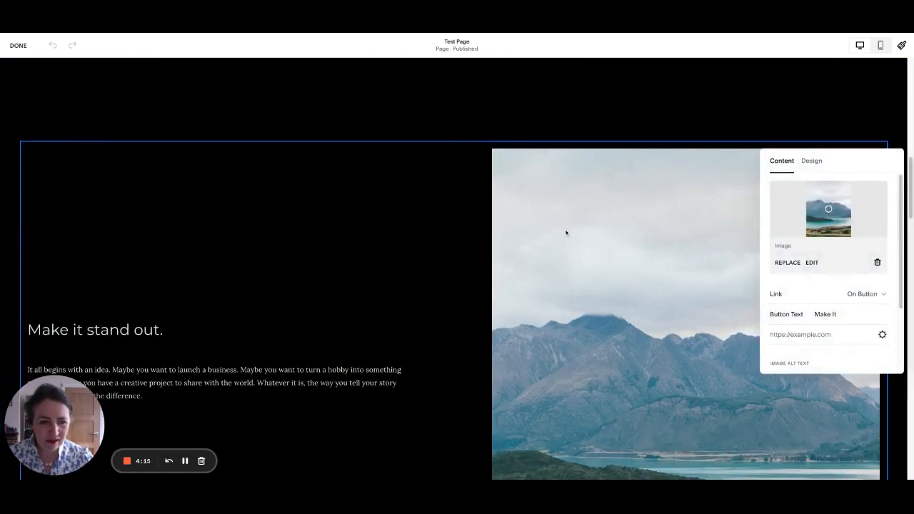
- Try the Overlap, Collage and Inline layouts on the image block's design and set it back to Card
click(810, 167)
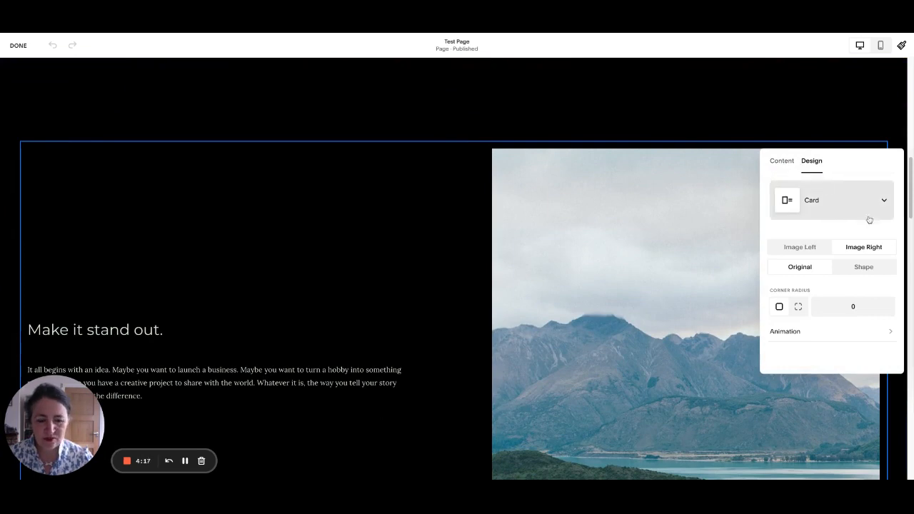
click(814, 205)
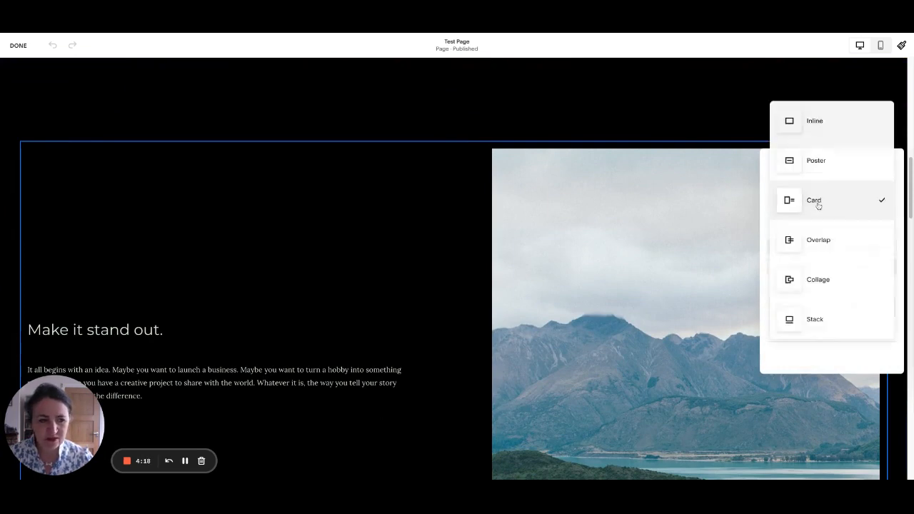
click(825, 241)
click(828, 203)
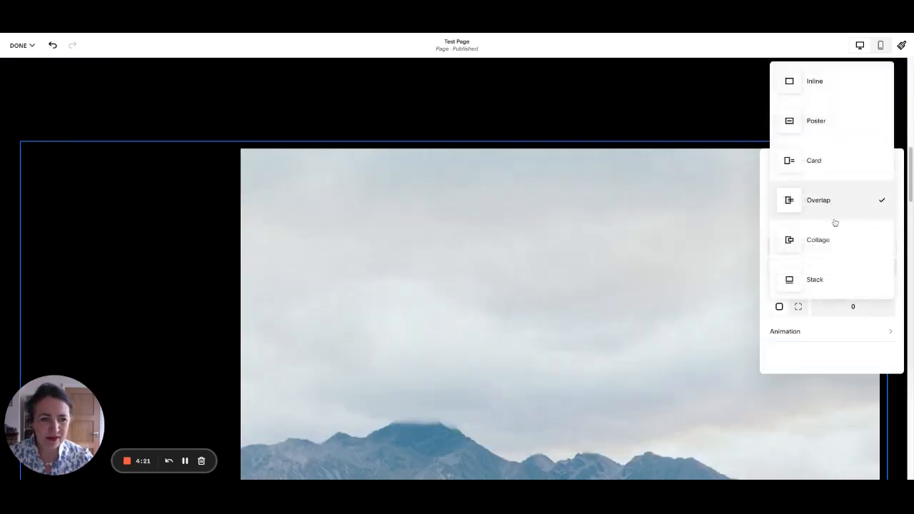
click(835, 239)
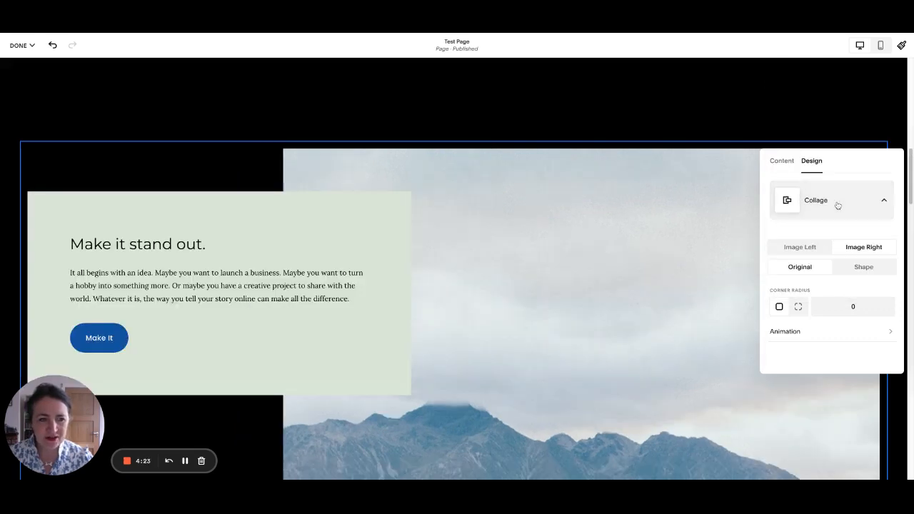
click(836, 204)
click(833, 73)
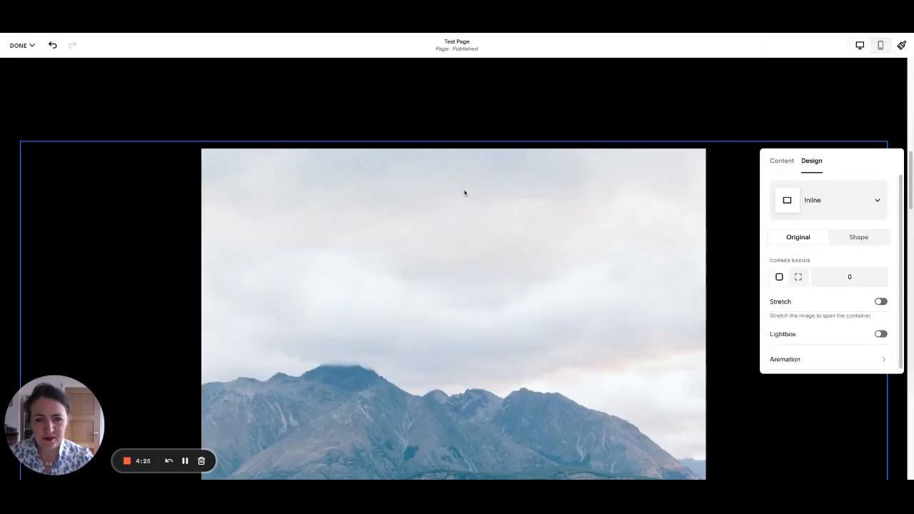
click(797, 207)
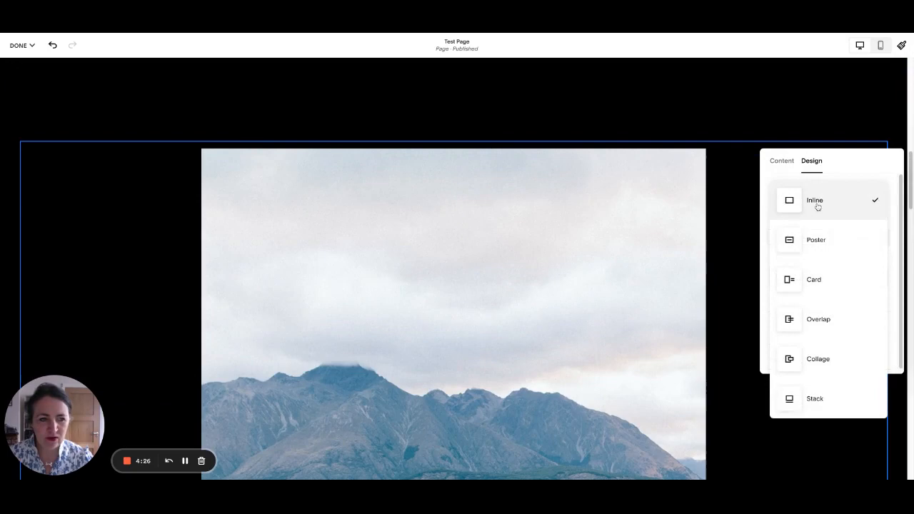
click(823, 285)
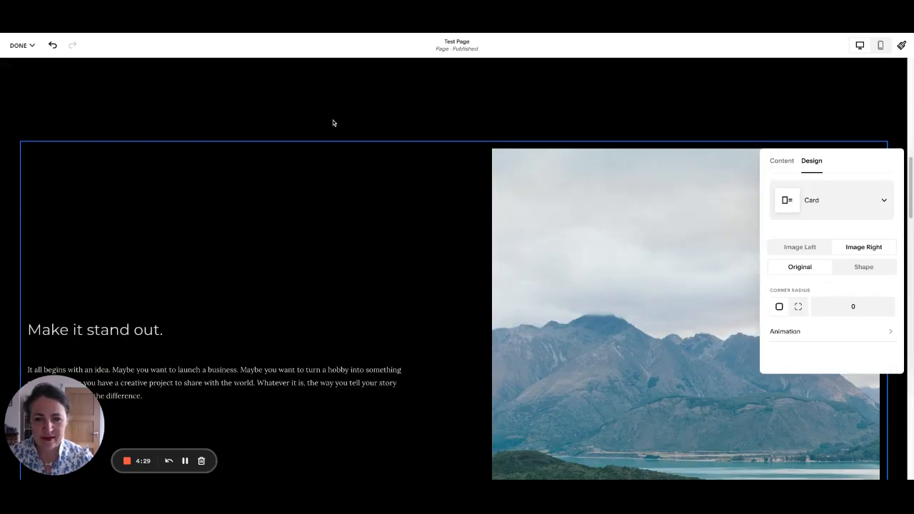
- Examine the layout of the image-and-text sections, the hero banner and the intro text section of Test Page
scroll(373, 188, down, 10)
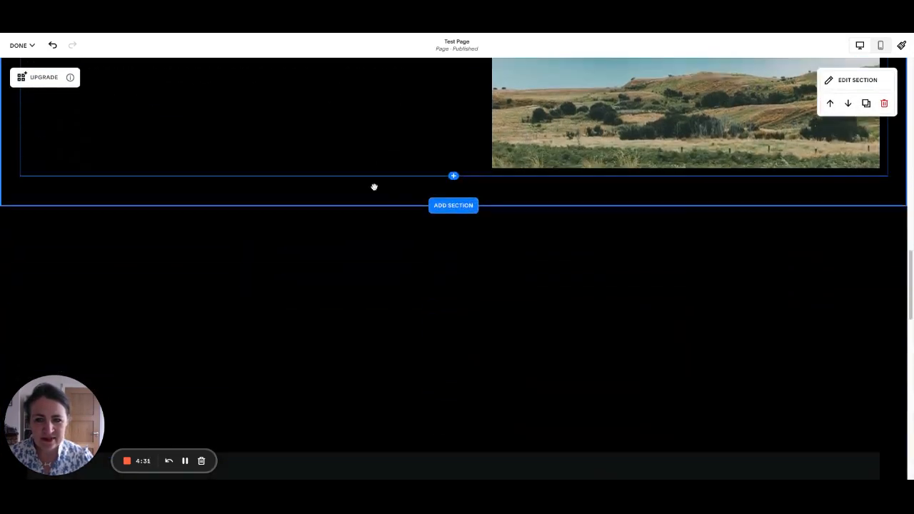
scroll(569, 300, down, 2)
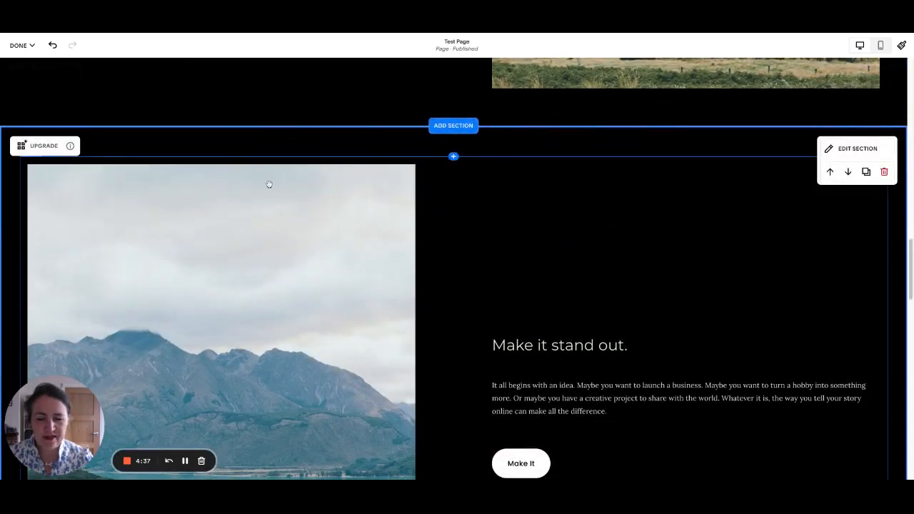
scroll(270, 184, up, 4)
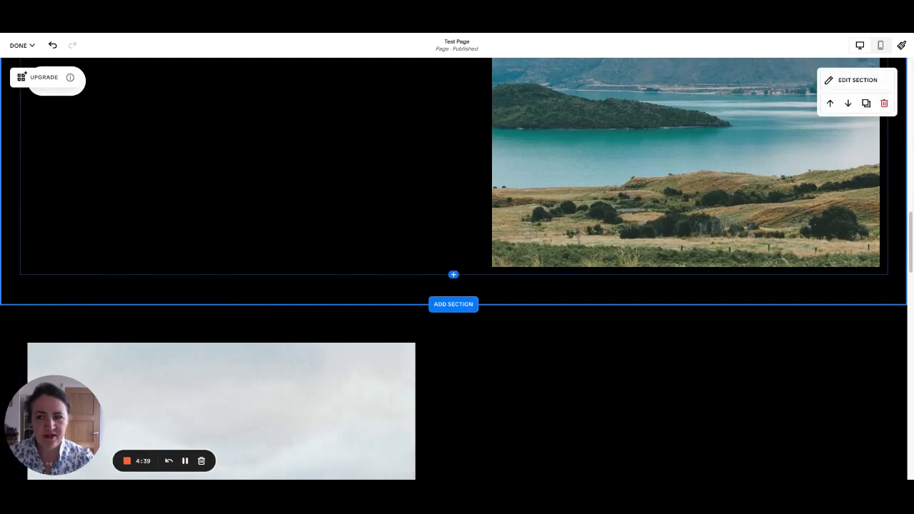
scroll(457, 268, up, 4)
scroll(497, 213, up, 4)
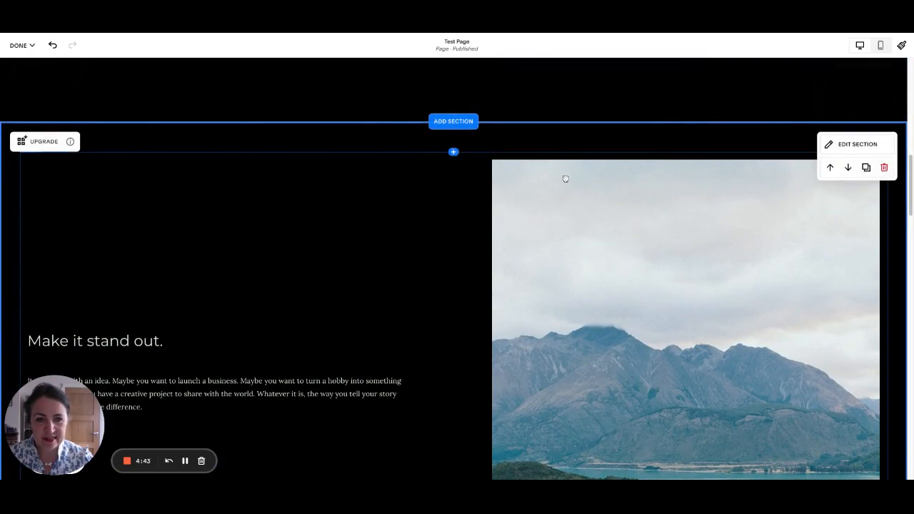
scroll(514, 169, up, 10)
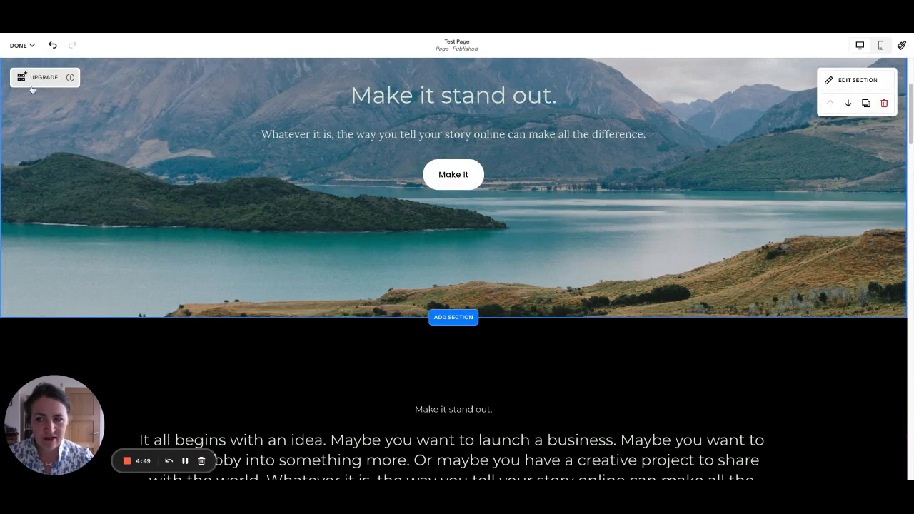
scroll(221, 134, up, 3)
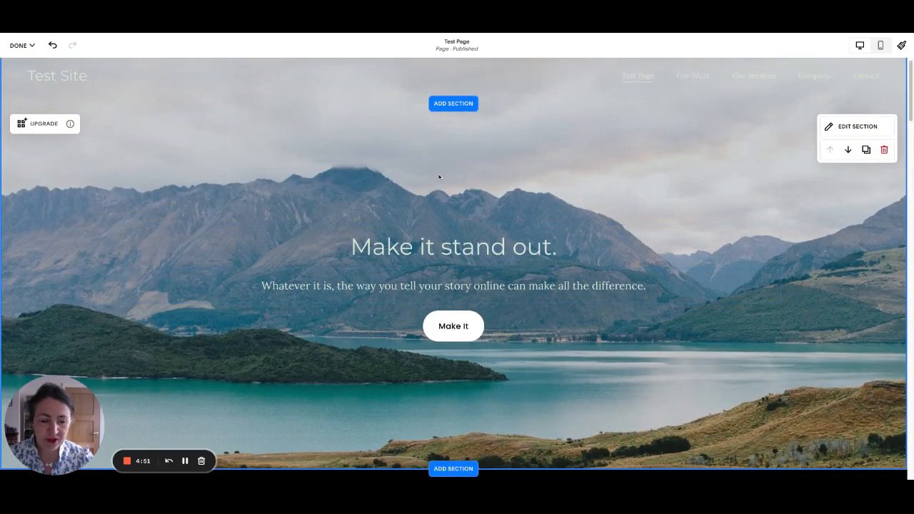
scroll(434, 178, down, 4)
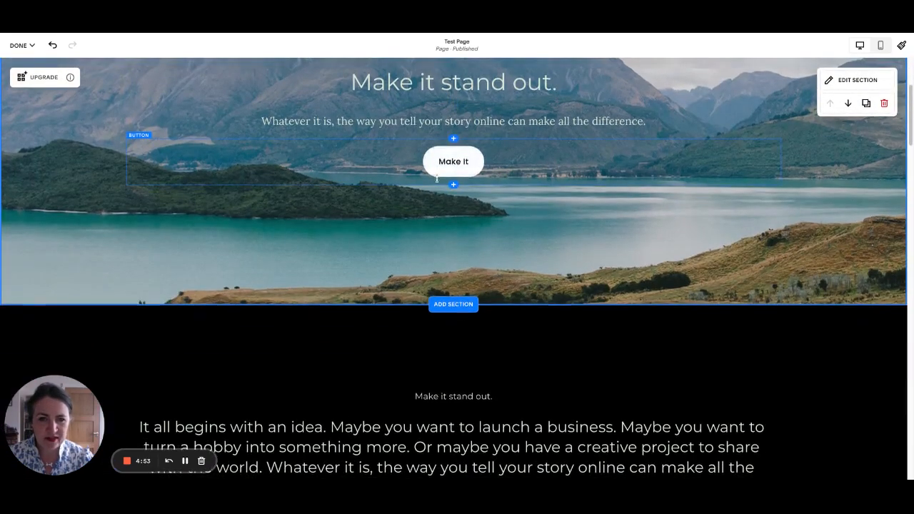
scroll(437, 178, down, 1)
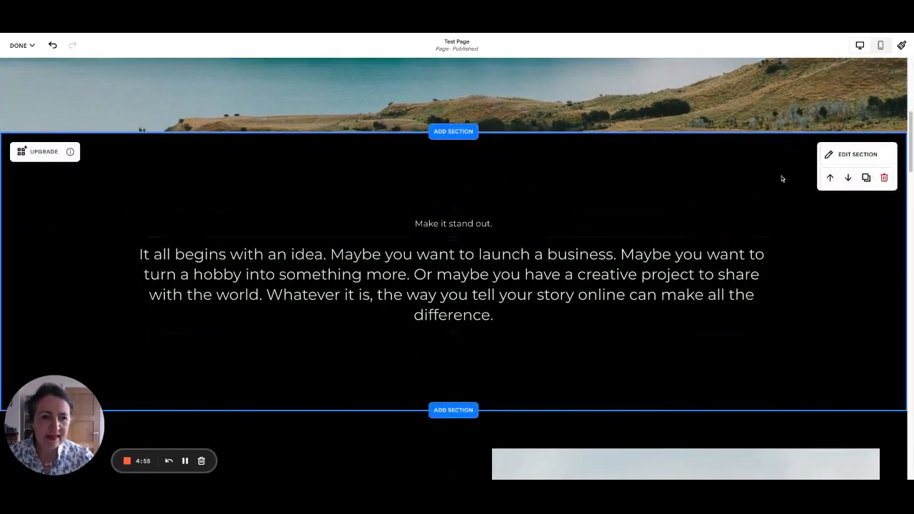
scroll(831, 300, down, 3)
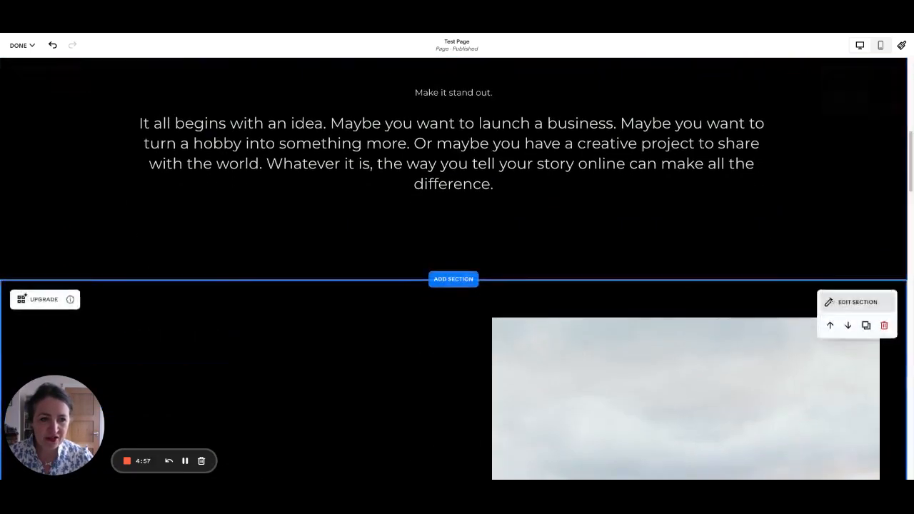
scroll(572, 257, up, 2)
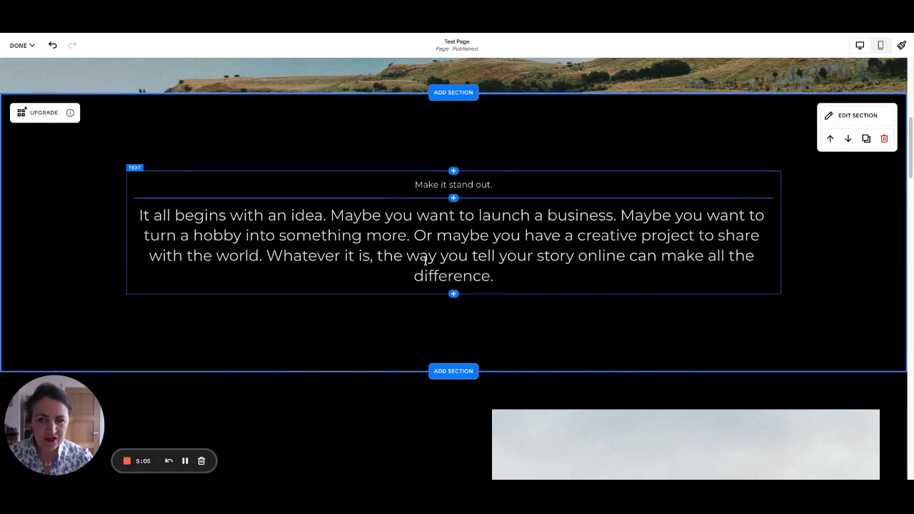
- Add an empty image block above the text in the intro text section and close its settings
click(439, 239)
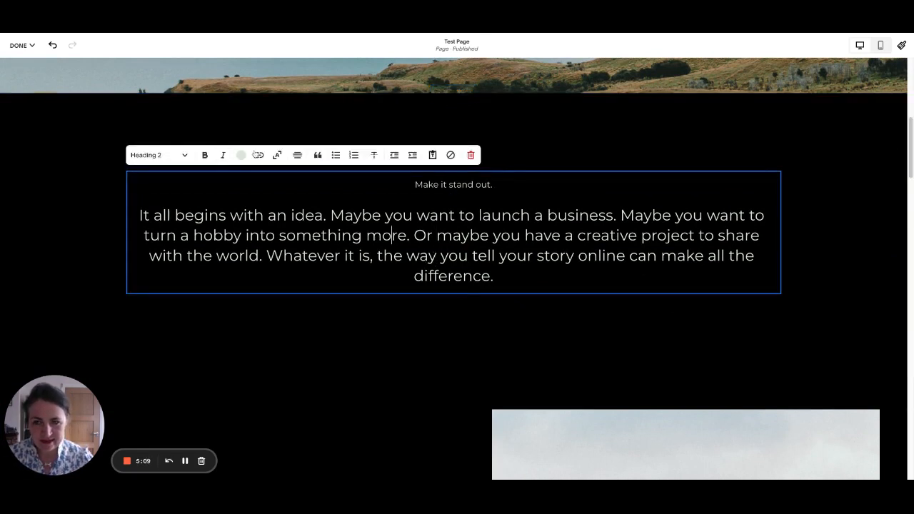
click(90, 164)
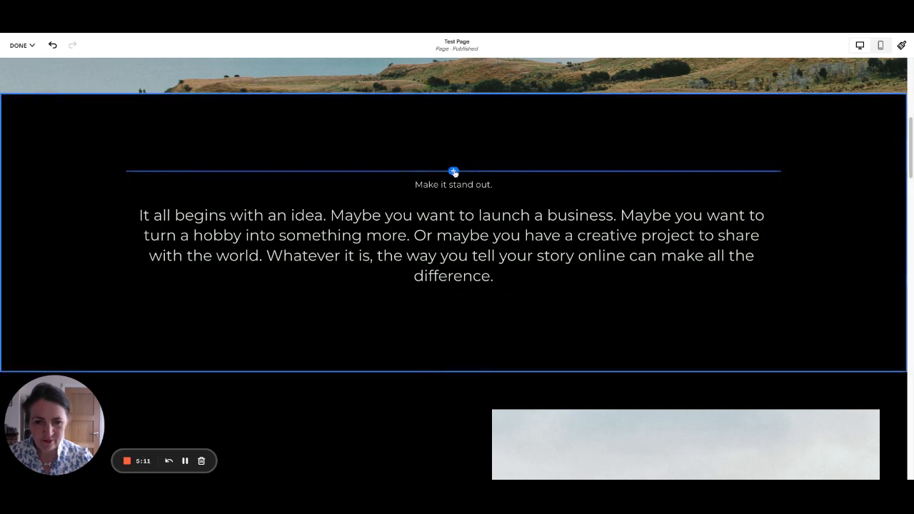
click(453, 171)
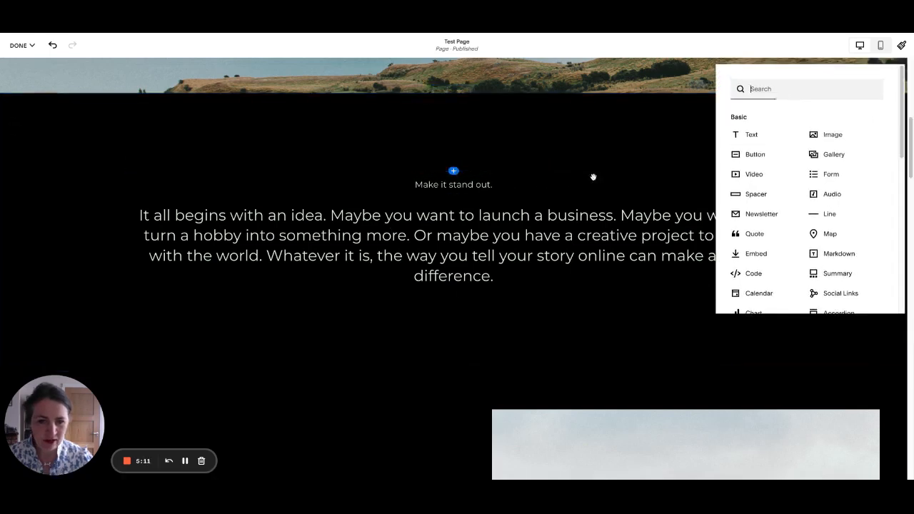
click(842, 135)
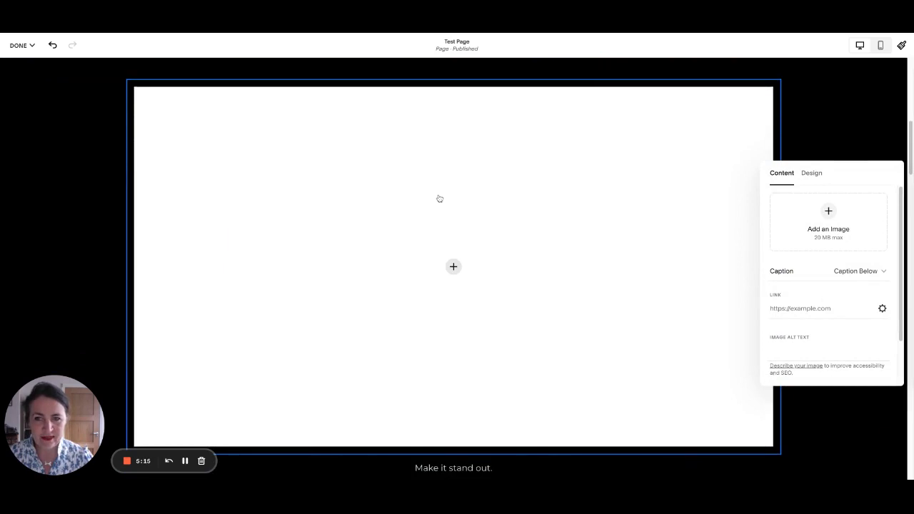
click(114, 114)
- Add two spacer blocks above the empty image block in the intro text section
click(451, 77)
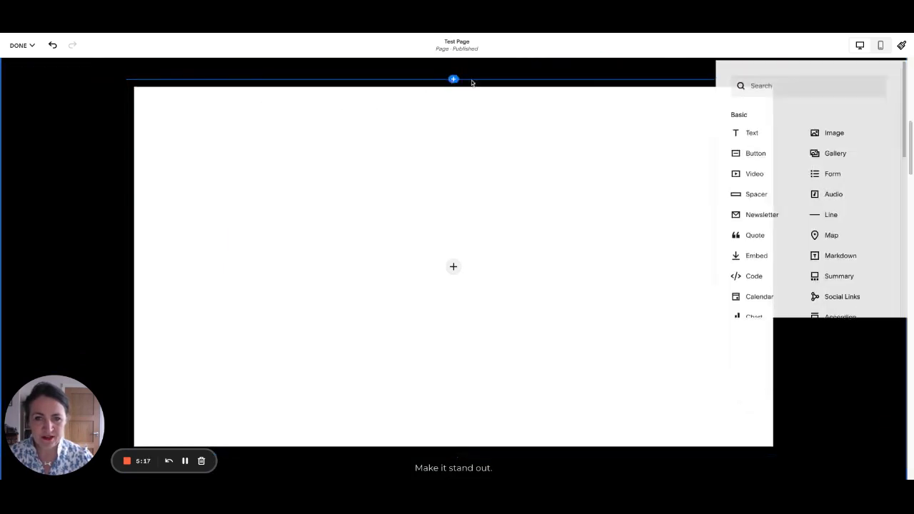
click(756, 194)
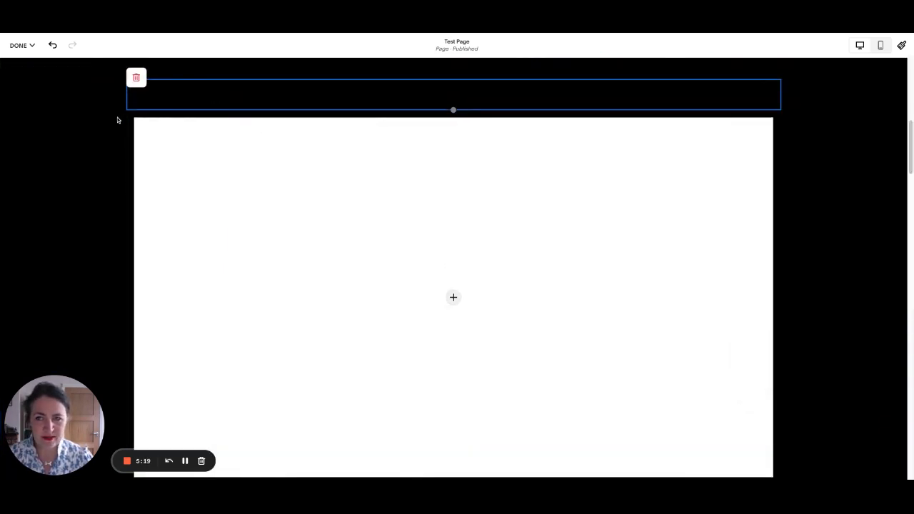
click(453, 109)
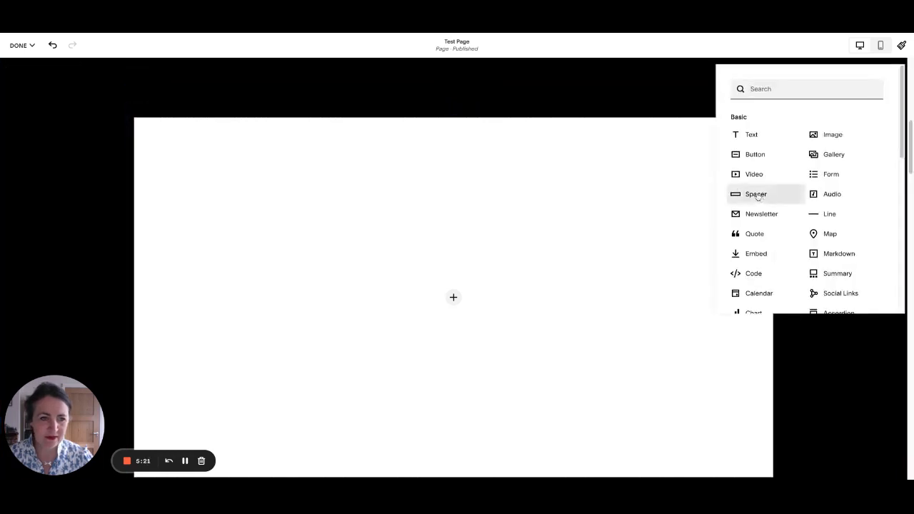
click(749, 194)
scroll(749, 117, up, 2)
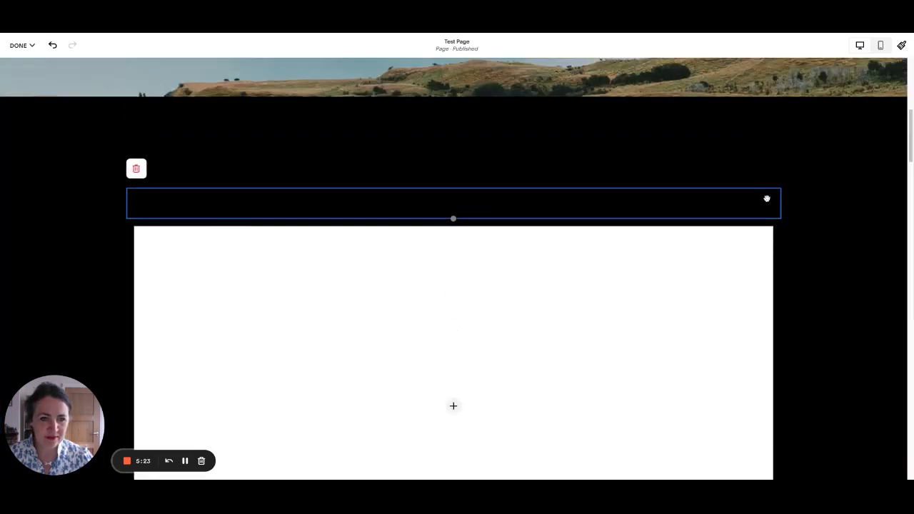
- Arrange the spacers on both sides of the empty image block and resize the columns so the image is narrower and centred
drag(767, 199, 550, 180)
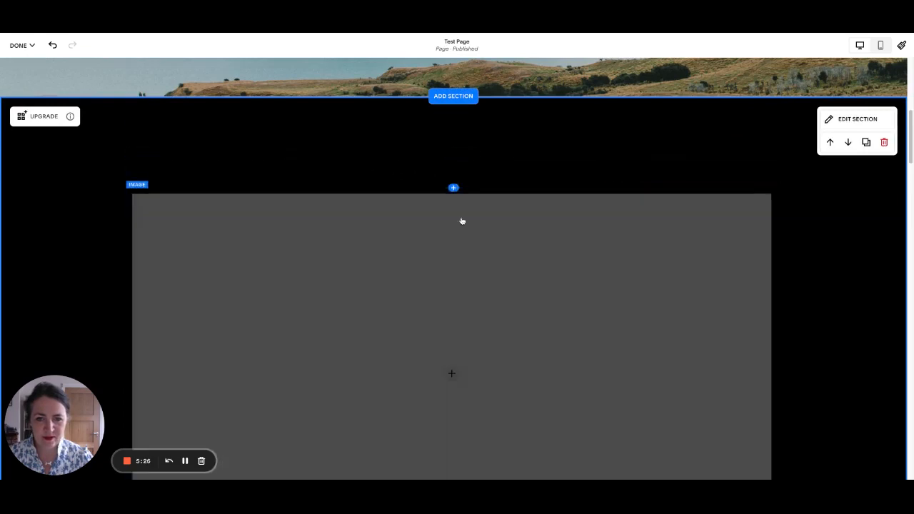
drag(463, 221, 461, 220)
drag(343, 184, 237, 183)
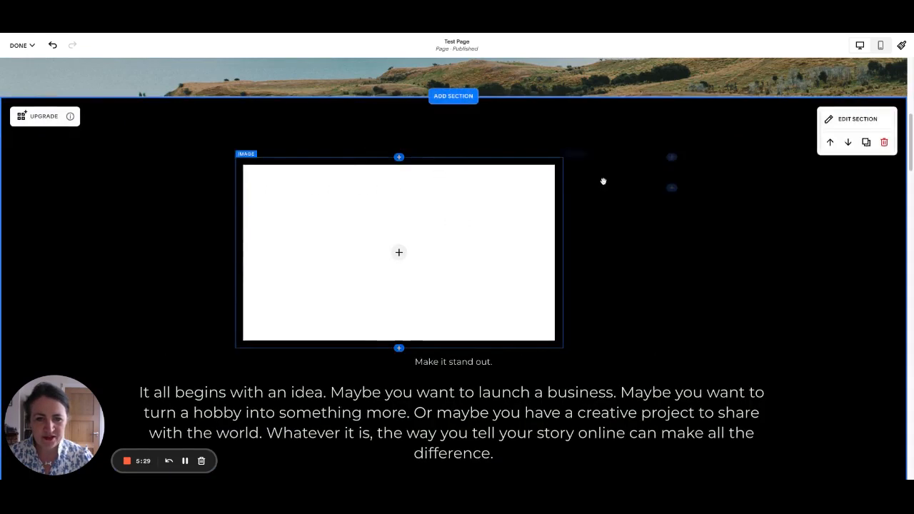
drag(567, 176, 673, 176)
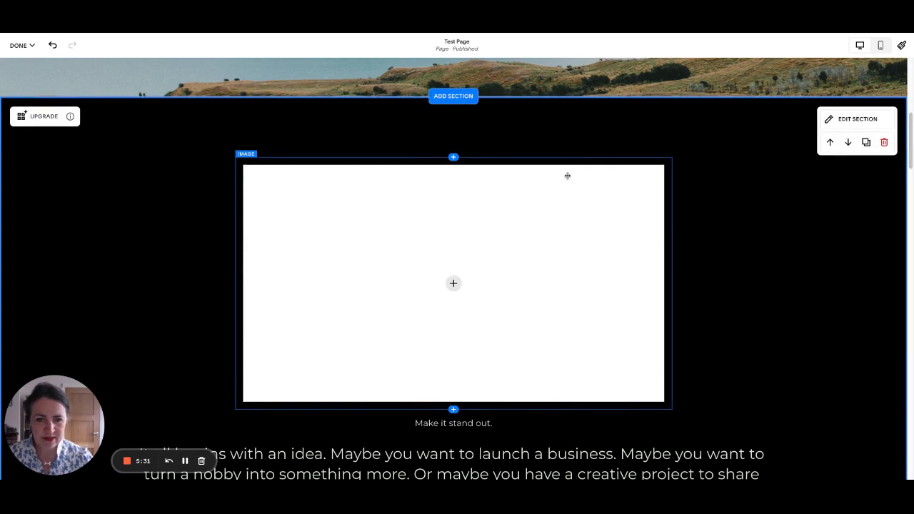
- Move the empty image block beside the intro text and back above it, at full width below the spacers
scroll(699, 216, down, 4)
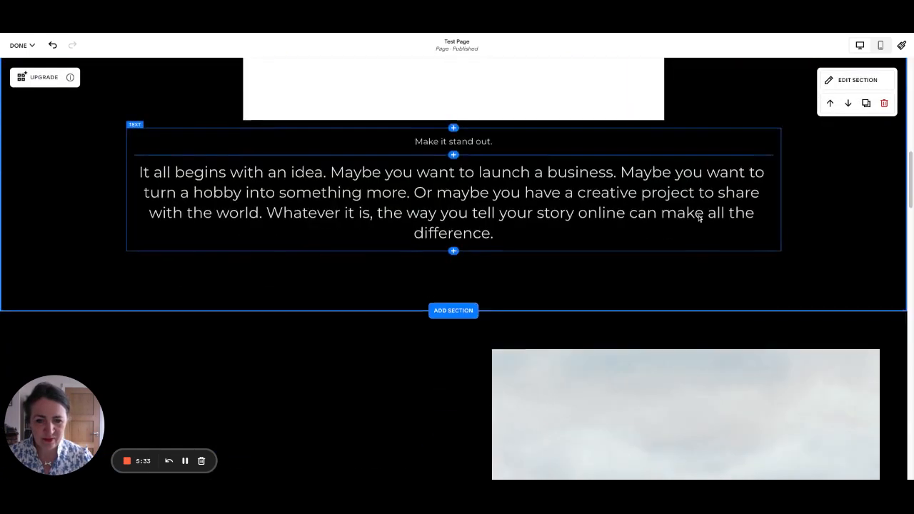
scroll(699, 216, down, 4)
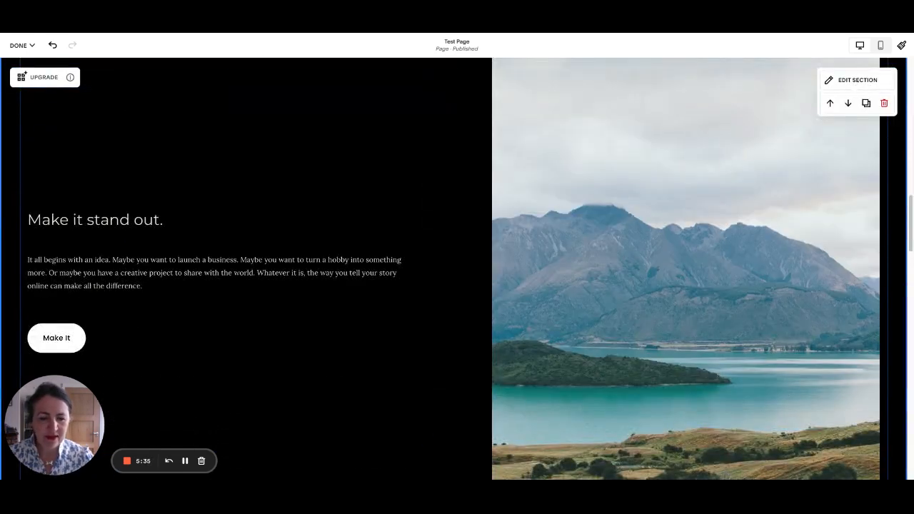
scroll(456, 268, up, 2)
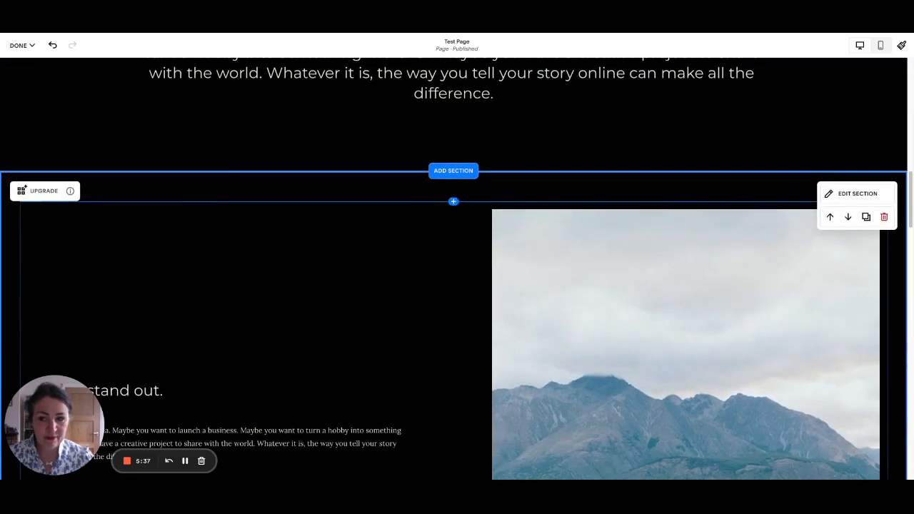
scroll(457, 269, down, 1)
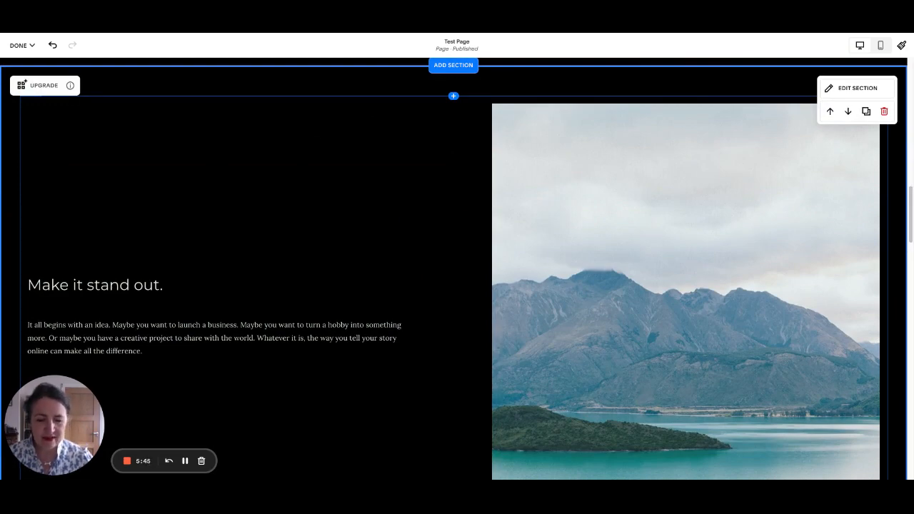
scroll(347, 136, up, 3)
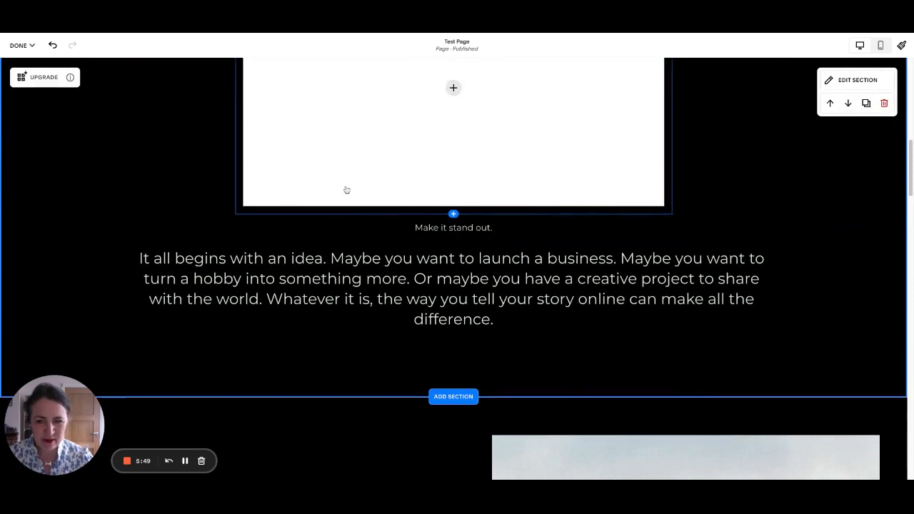
drag(345, 190, 361, 135)
scroll(427, 208, up, 2)
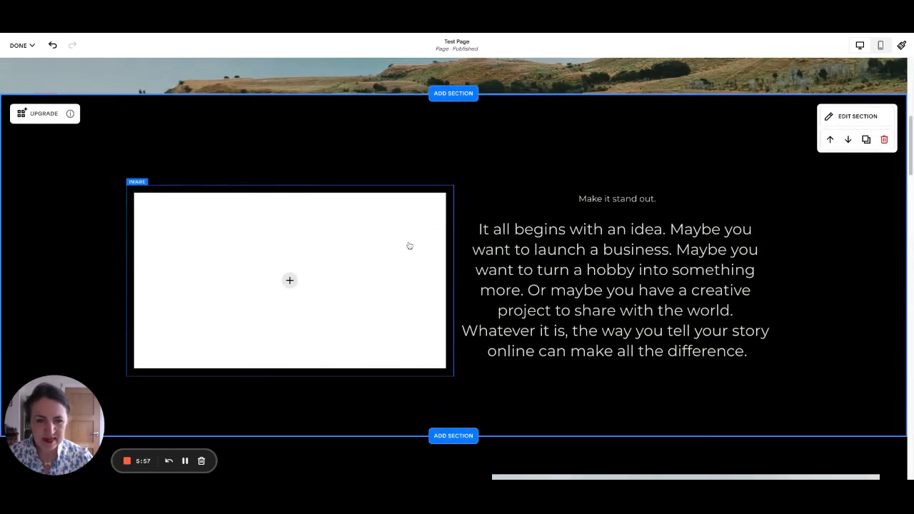
drag(413, 240, 413, 243)
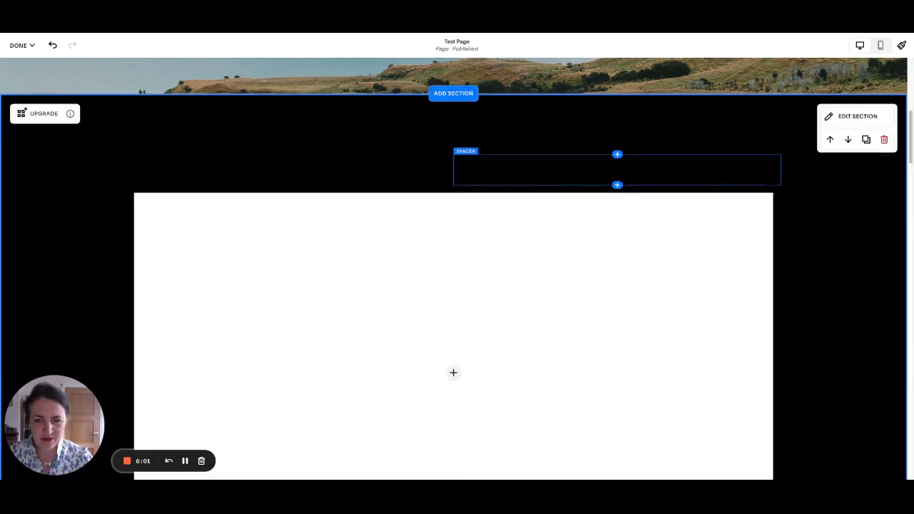
- Move the empty image block between the two spacers and widen its column so the image is larger and centred
drag(450, 212, 453, 217)
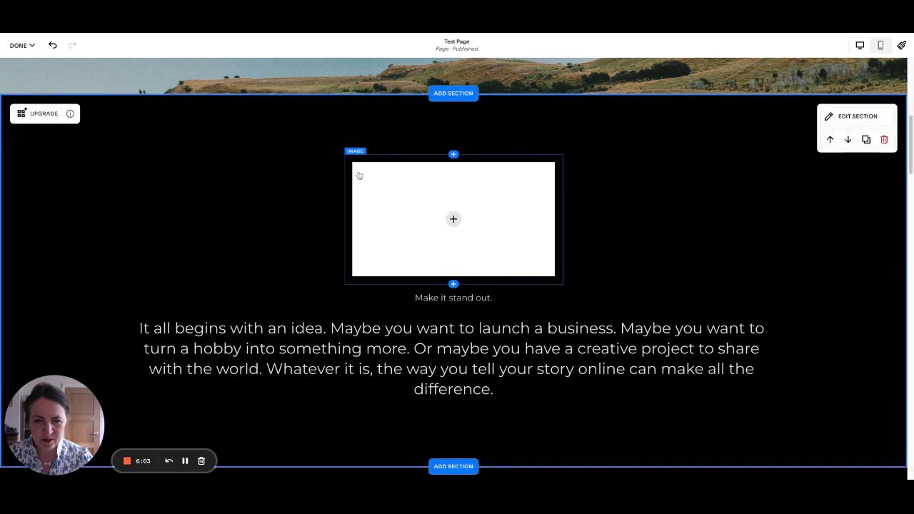
drag(344, 172, 299, 172)
drag(563, 170, 564, 169)
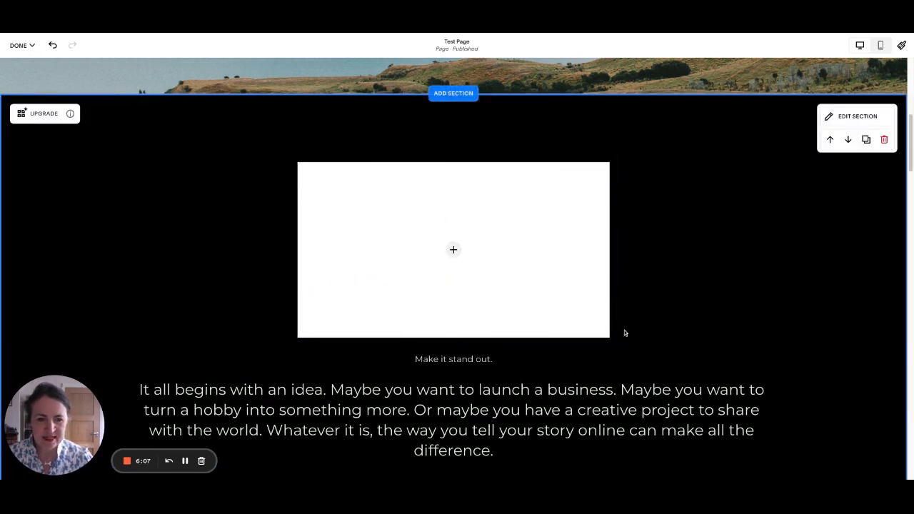
- Place the intro text block to the right of the empty image and adjust the columns to widen the text
click(606, 364)
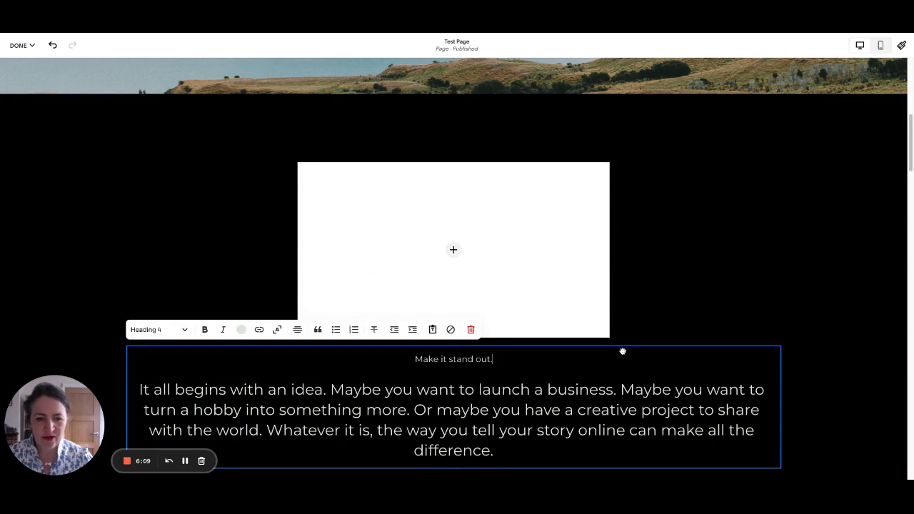
drag(623, 351, 618, 300)
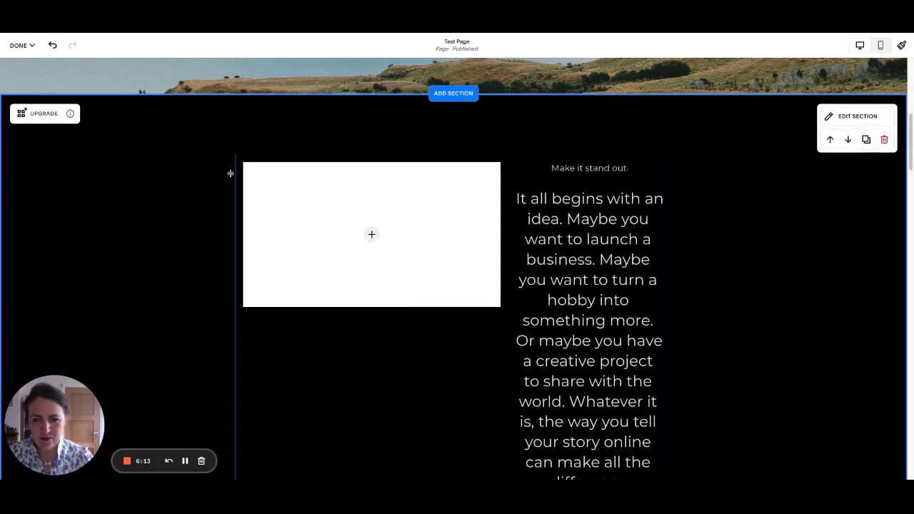
drag(231, 174, 188, 175)
drag(508, 175, 508, 174)
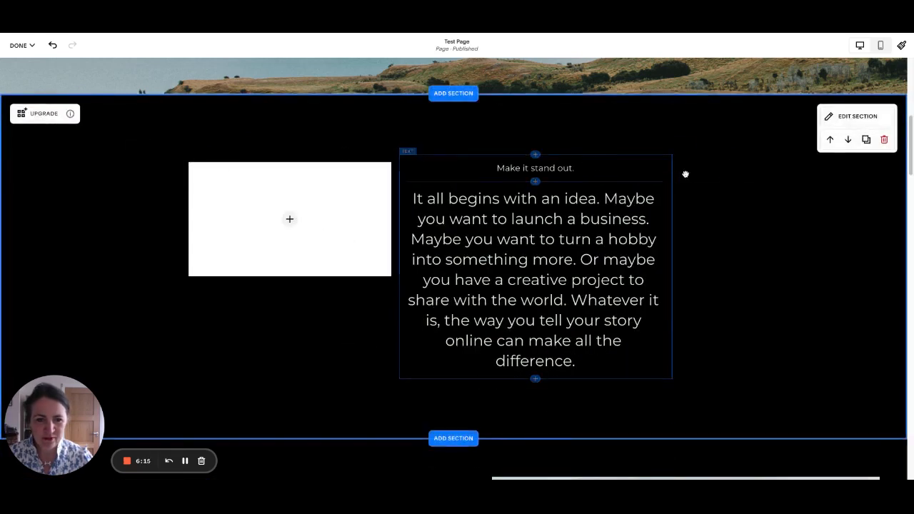
drag(680, 174, 679, 174)
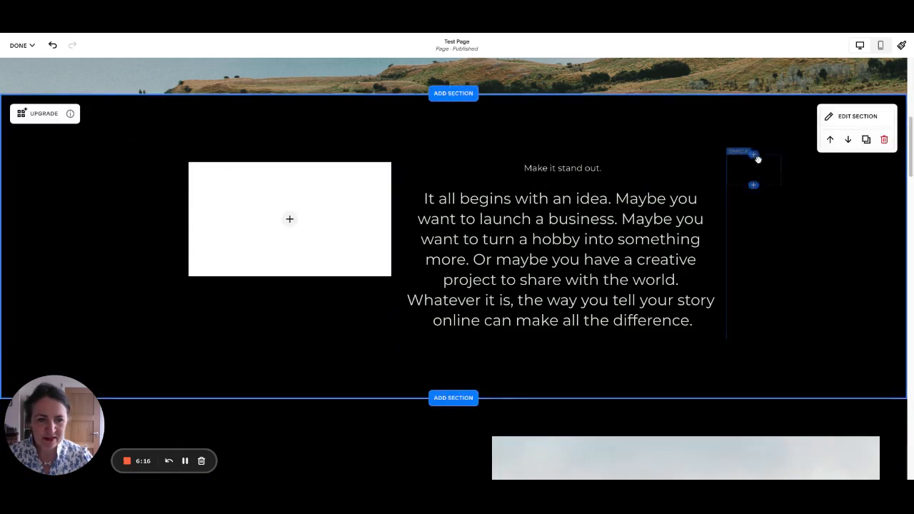
- Remove the spacer block to the left of the empty image
click(152, 170)
click(136, 135)
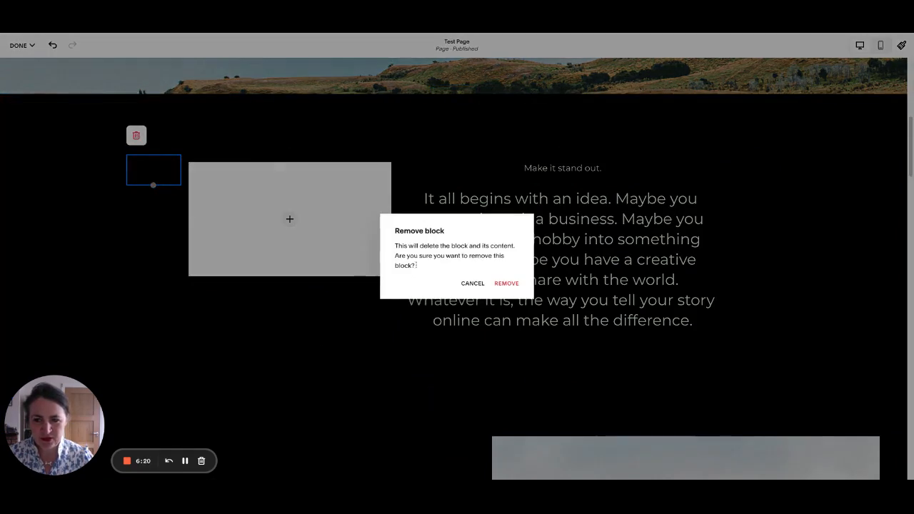
click(506, 284)
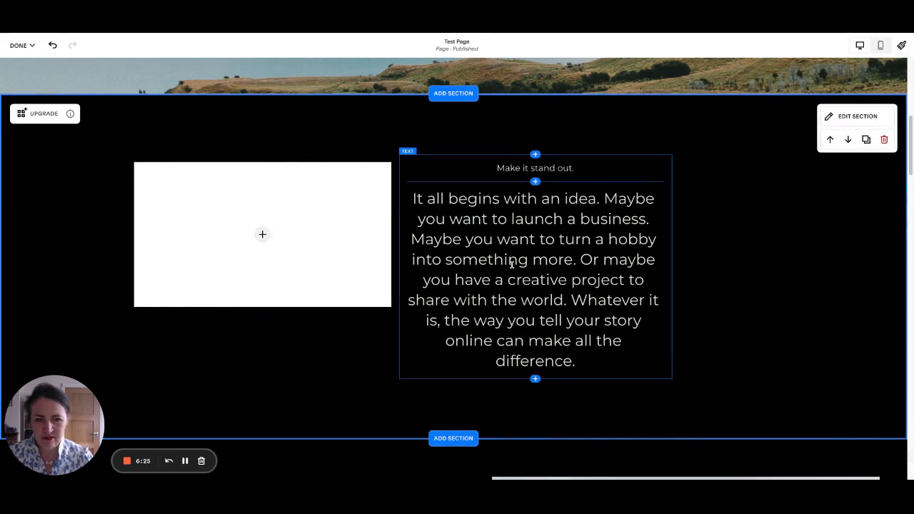
- Widen the intro text column and check the paragraph's formatting options before deselecting it
drag(667, 179, 726, 179)
click(686, 232)
triple_click(686, 232)
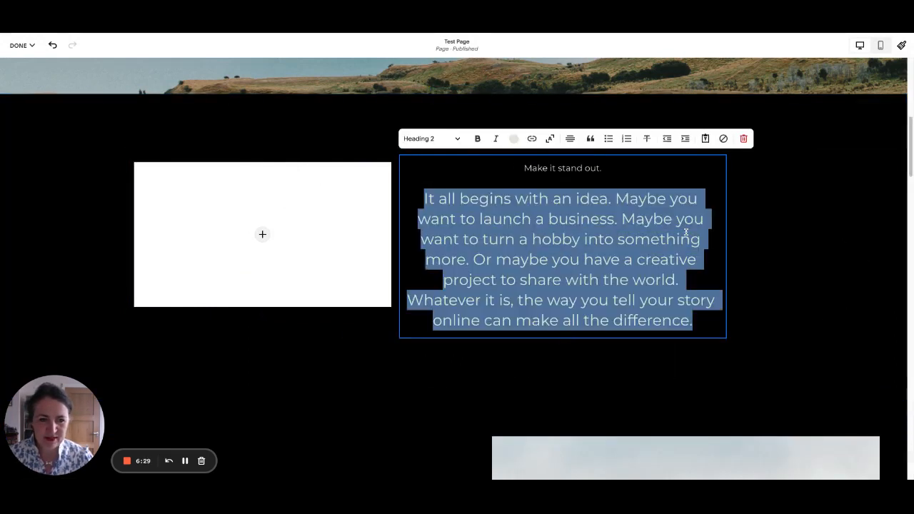
click(182, 146)
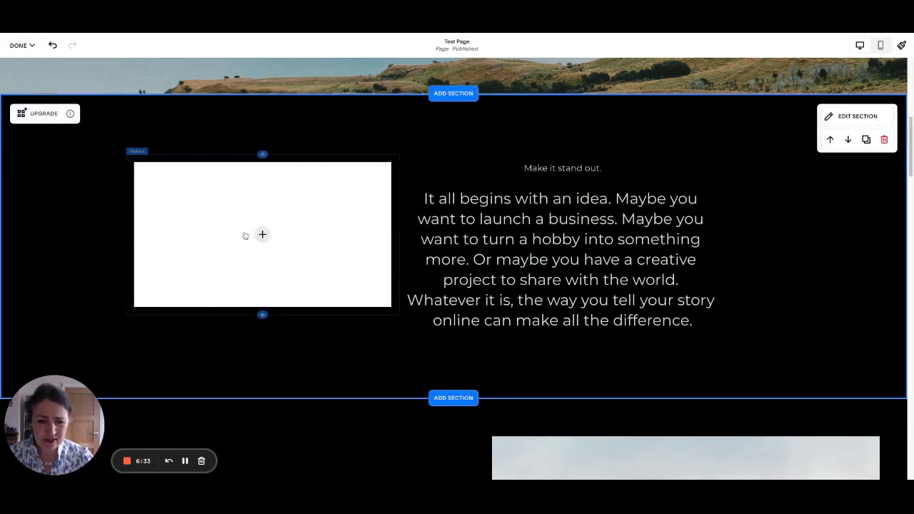
- Apply the Light 1 colour theme to the intro text section
click(851, 116)
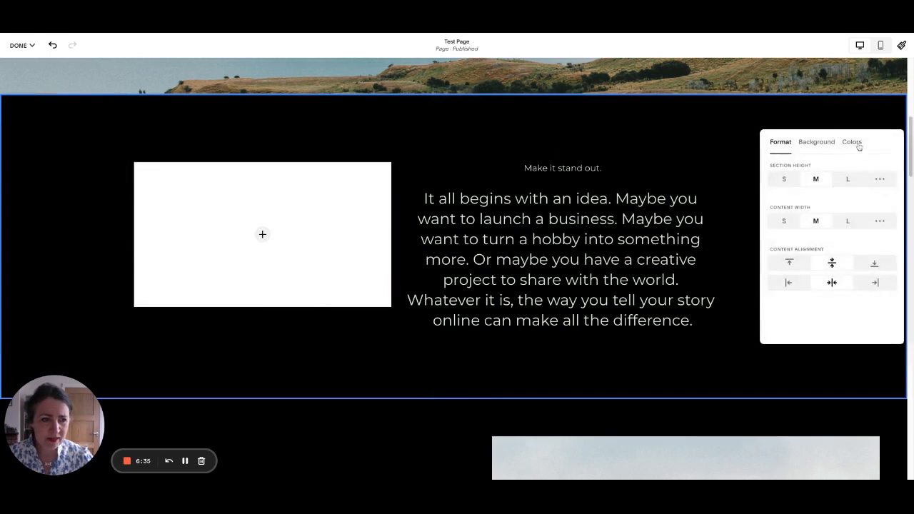
click(853, 142)
click(877, 246)
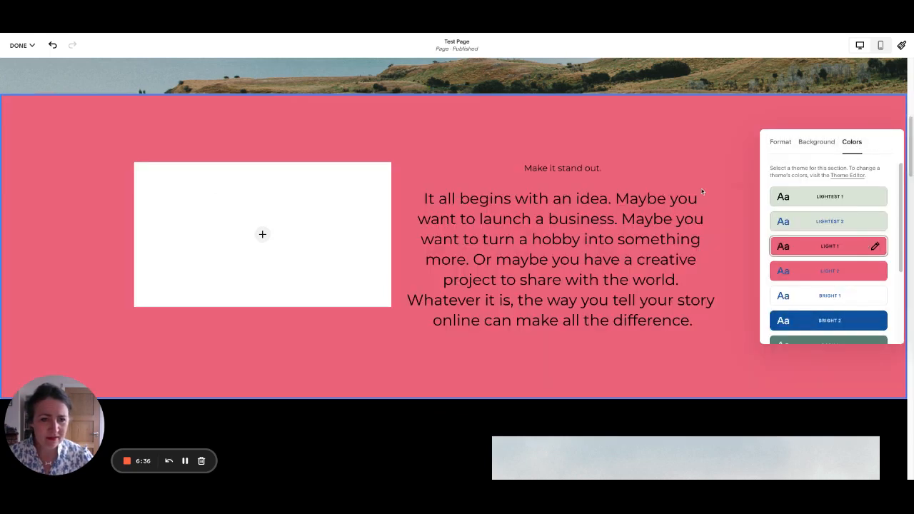
click(466, 138)
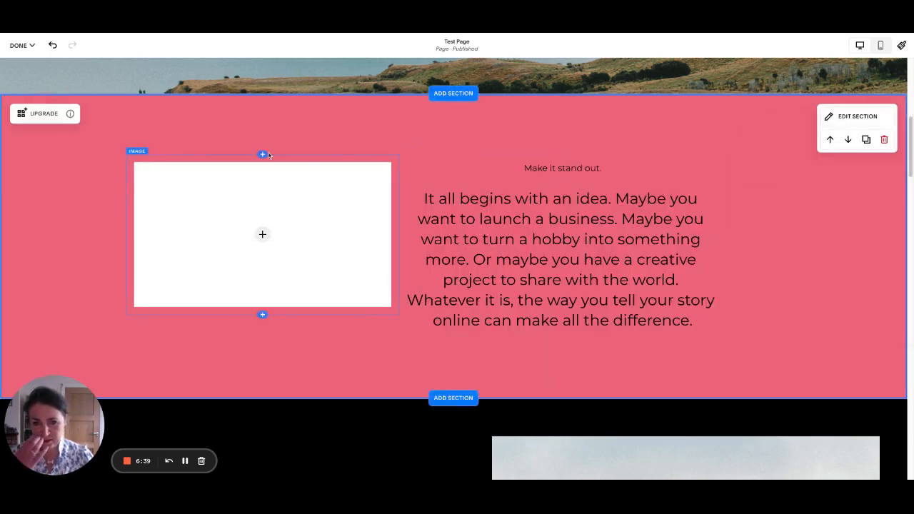
- Upgrade the intro section to the newer grid-based editor and display its layout grid
click(44, 115)
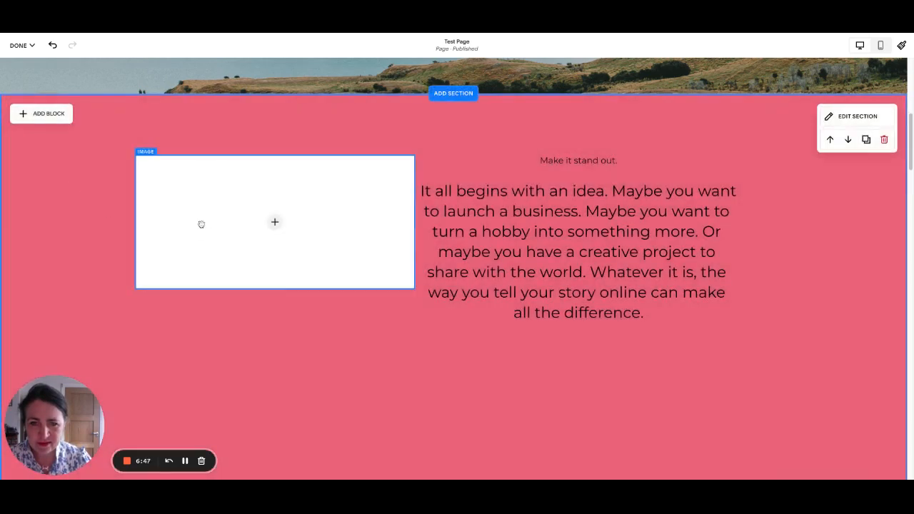
click(576, 208)
key(Escape)
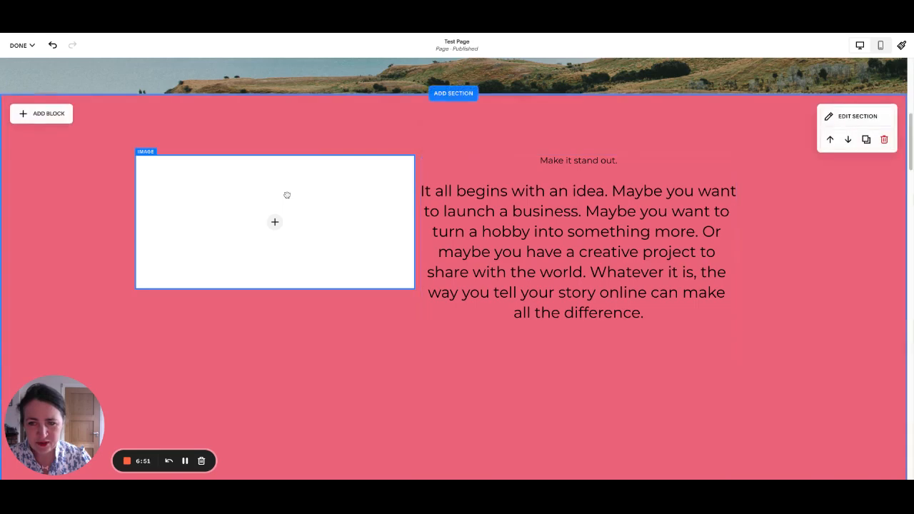
scroll(564, 221, down, 3)
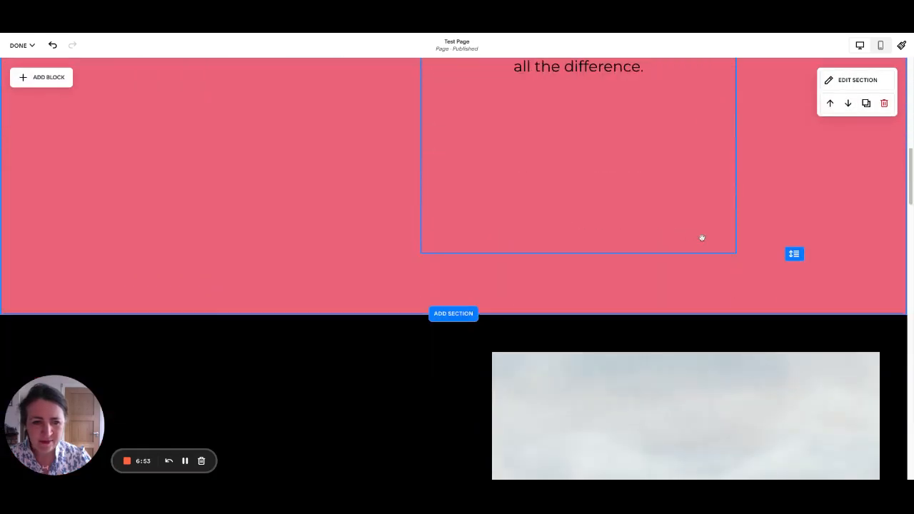
scroll(679, 205, up, 3)
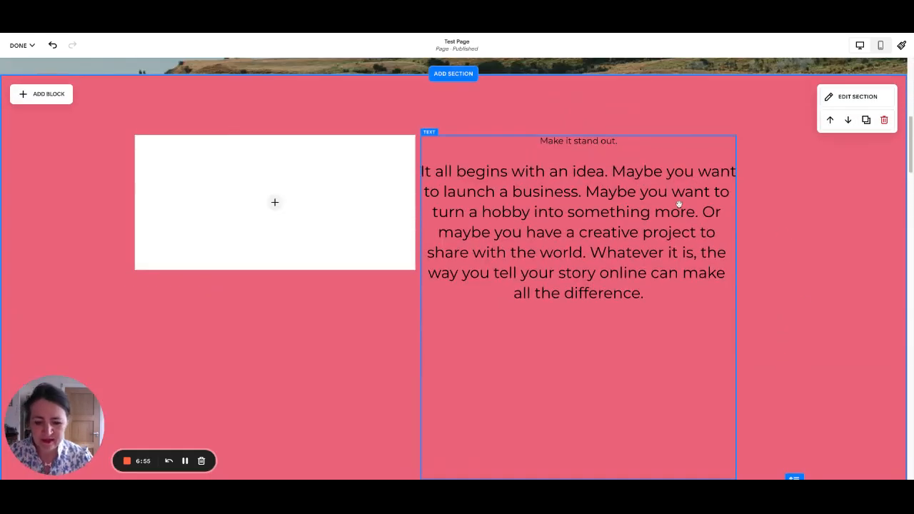
key(g)
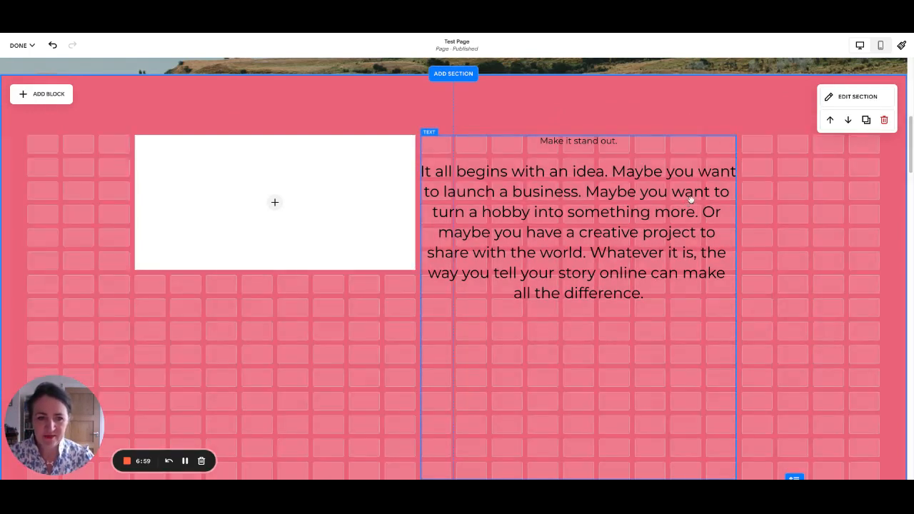
- Move the text block three grid columns to the right, and shift the empty image down and over the text's left part
drag(622, 193, 729, 193)
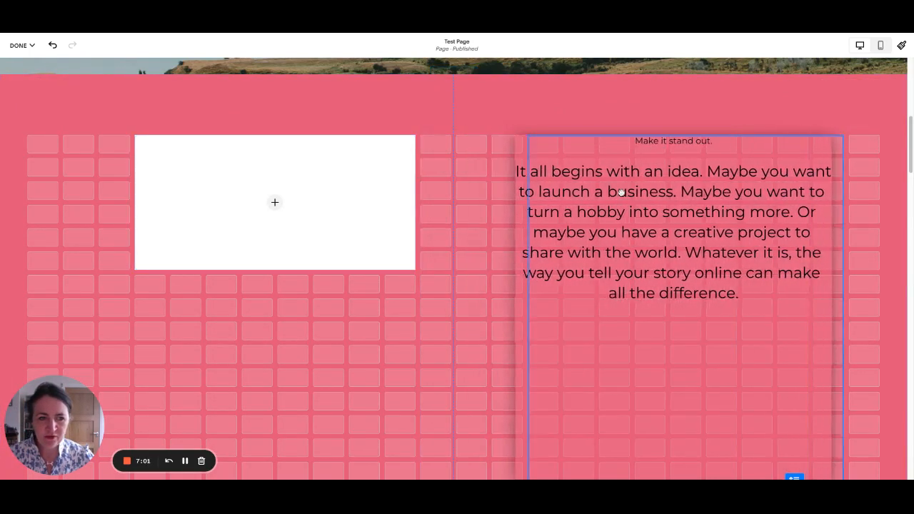
mouse_move(346, 193)
mouse_down()
mouse_move(356, 287)
mouse_move(329, 303)
mouse_move(345, 286)
mouse_up()
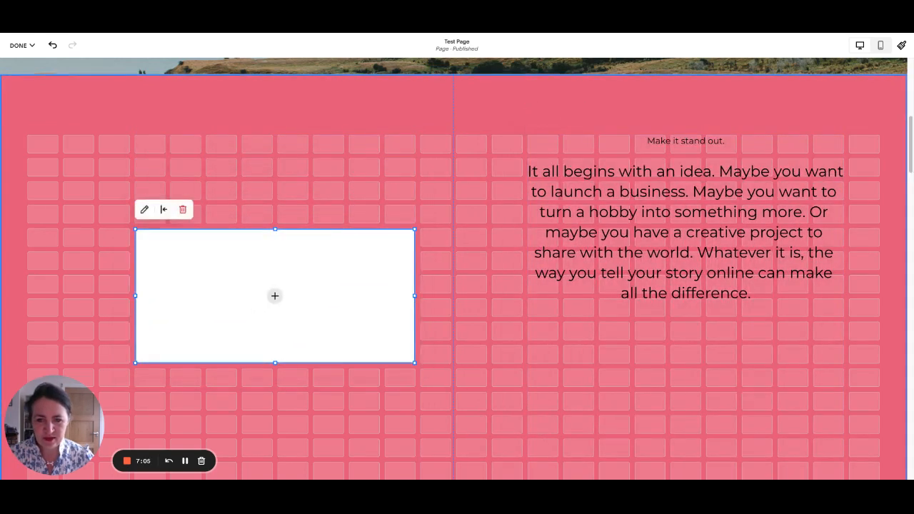
drag(274, 295, 492, 225)
- Fill the empty image block with the free stock photo of desert dunes under a crescent moon
click(491, 226)
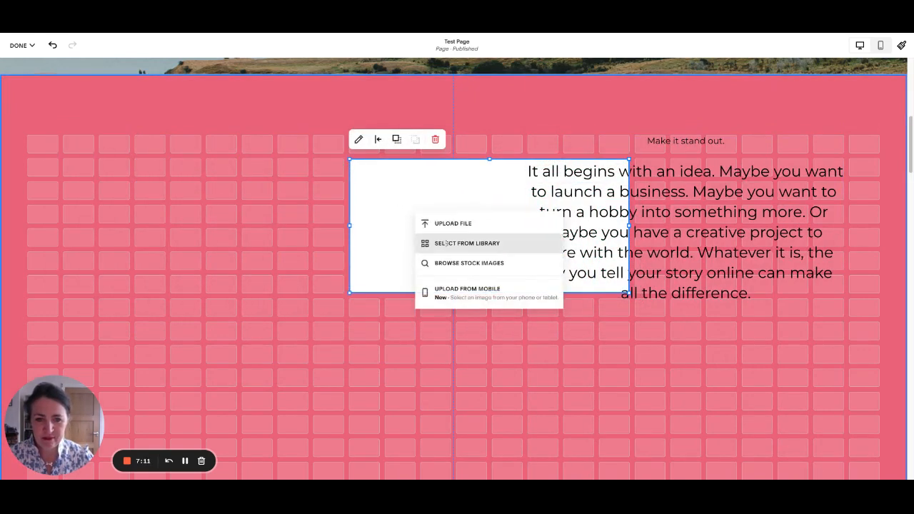
click(445, 244)
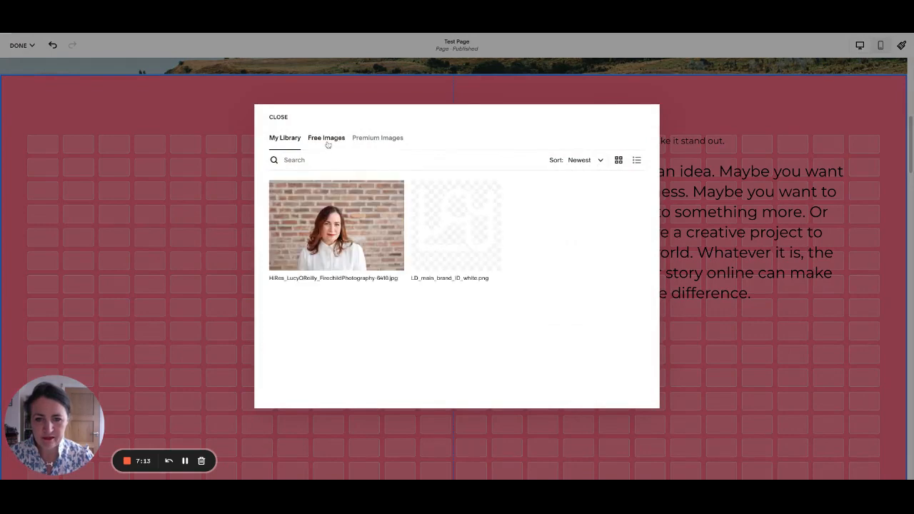
click(328, 142)
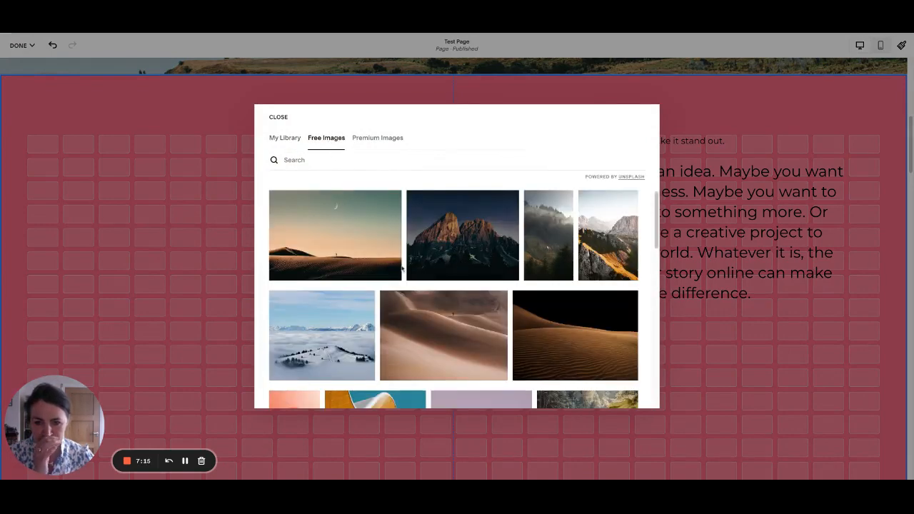
click(361, 255)
click(484, 269)
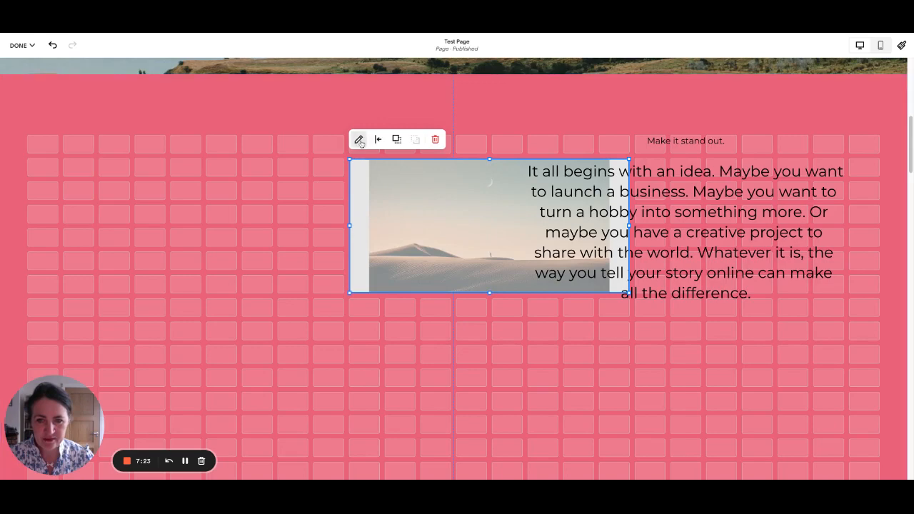
click(425, 116)
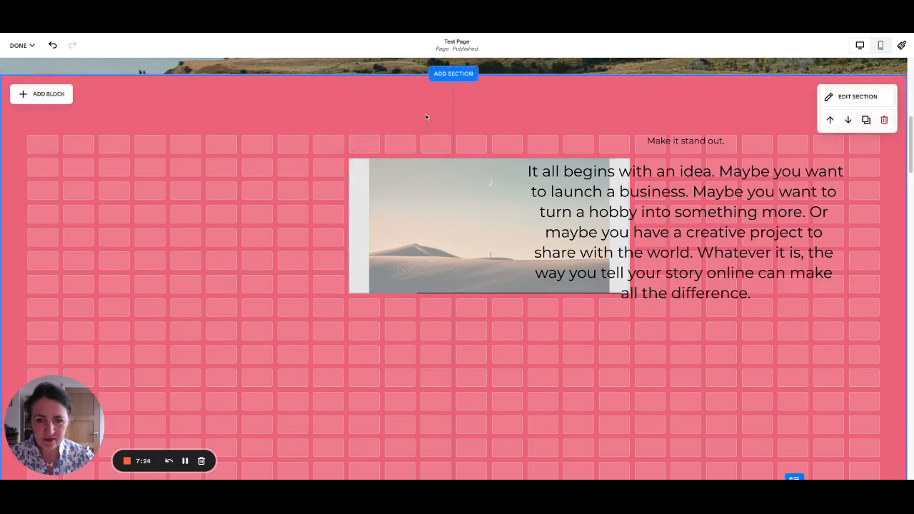
- Move the desert image left off the text, leaving three empty grid columns between the image and the text
click(432, 180)
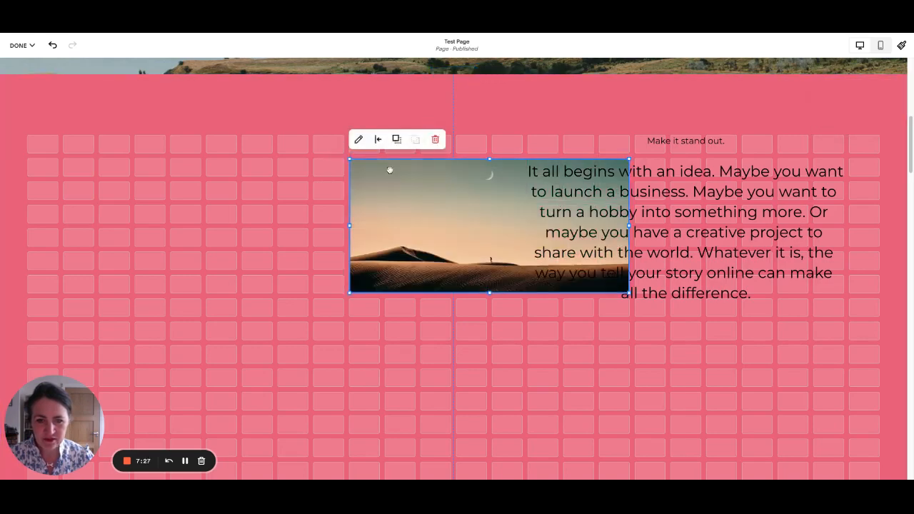
drag(438, 181, 332, 181)
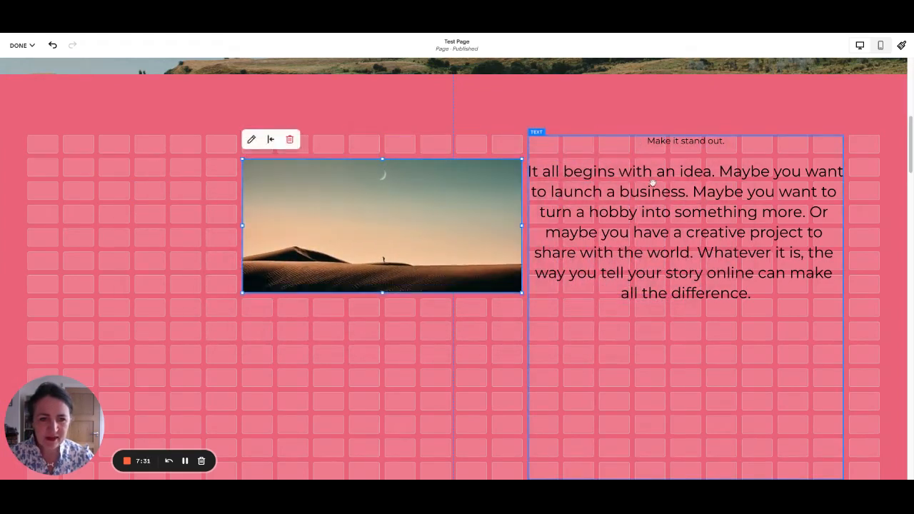
double_click(656, 192)
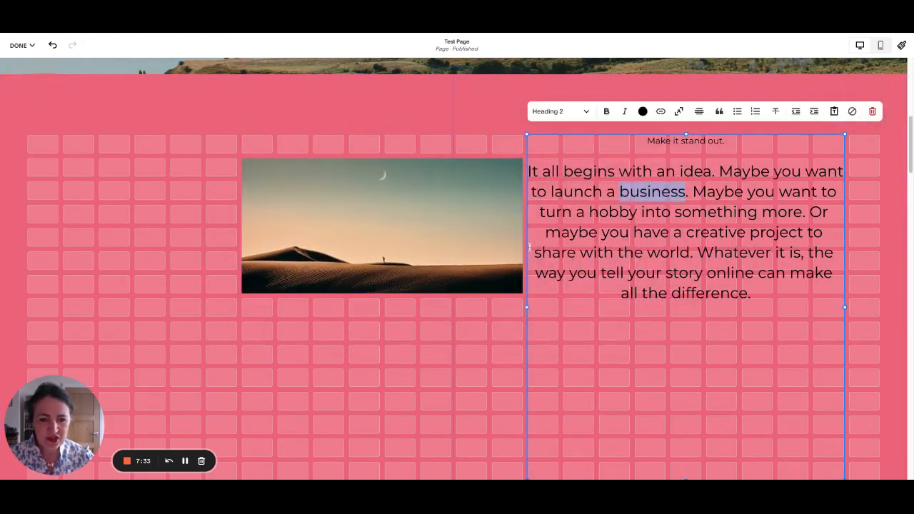
click(463, 251)
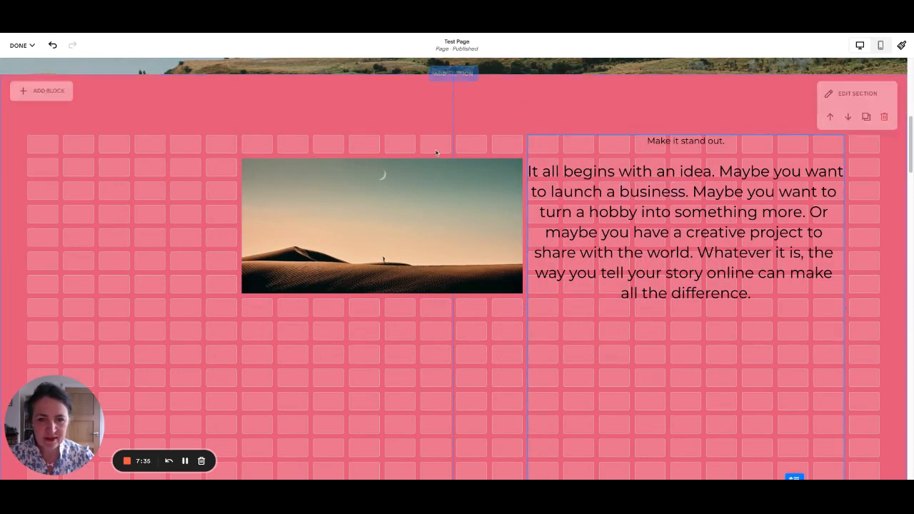
drag(360, 197, 203, 184)
drag(307, 190, 350, 190)
- Shorten the text block's height so its lower edge sits just below the last line of text
scroll(634, 229, down, 1)
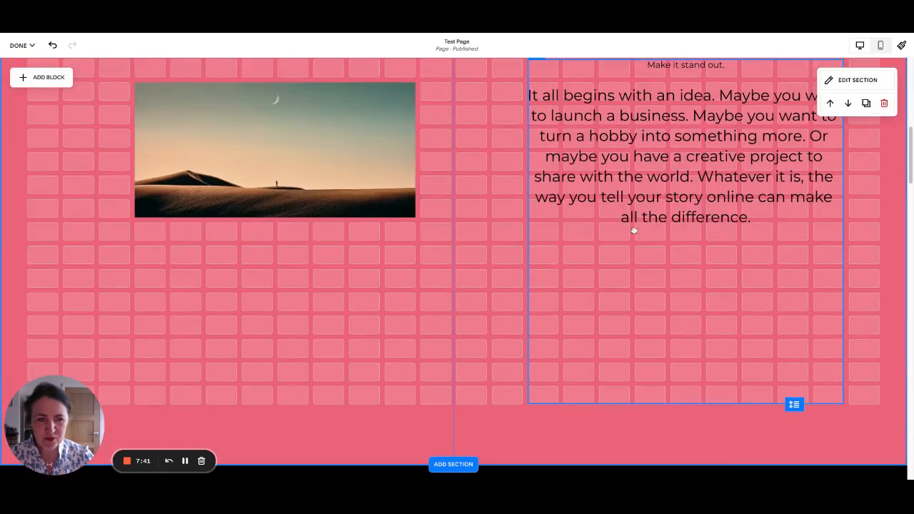
click(689, 350)
drag(688, 403, 688, 238)
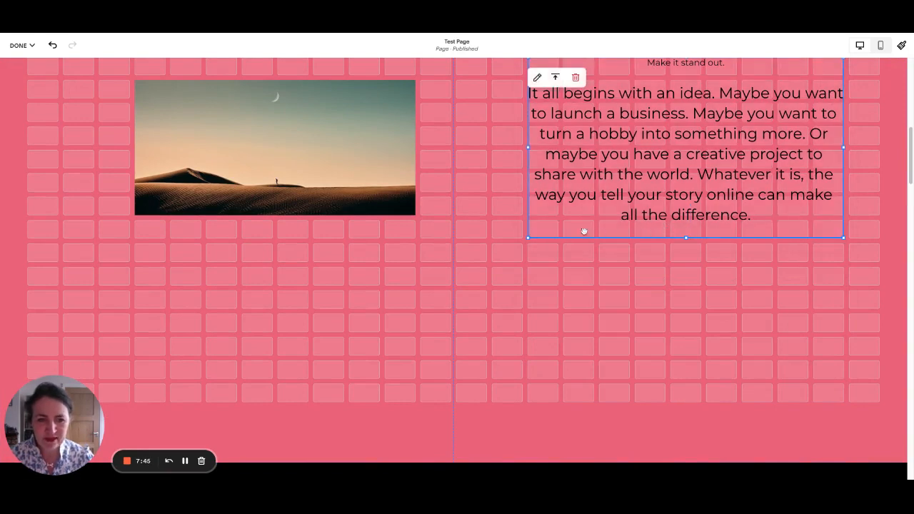
click(471, 175)
- Enlarge the desert image by three grid columns to the left, two to the right and six rows downward
scroll(433, 170, up, 1)
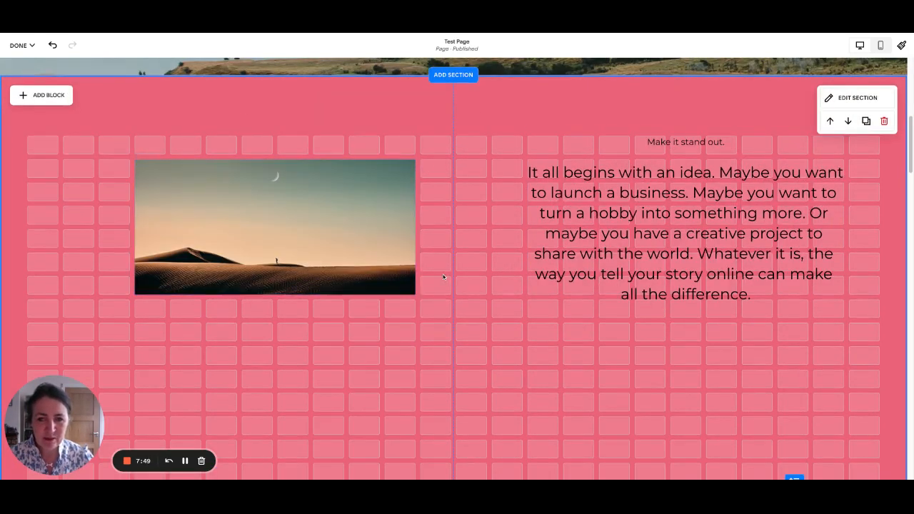
scroll(443, 277, down, 1)
scroll(444, 277, up, 2)
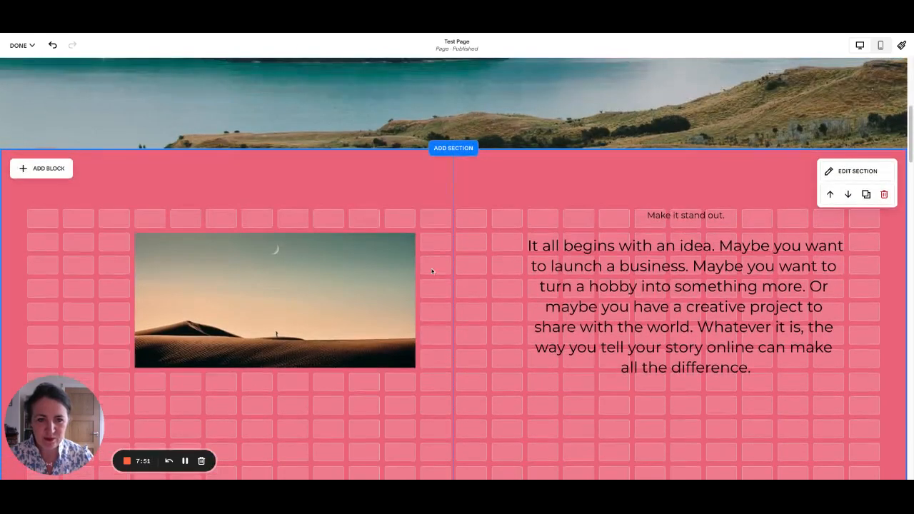
click(360, 263)
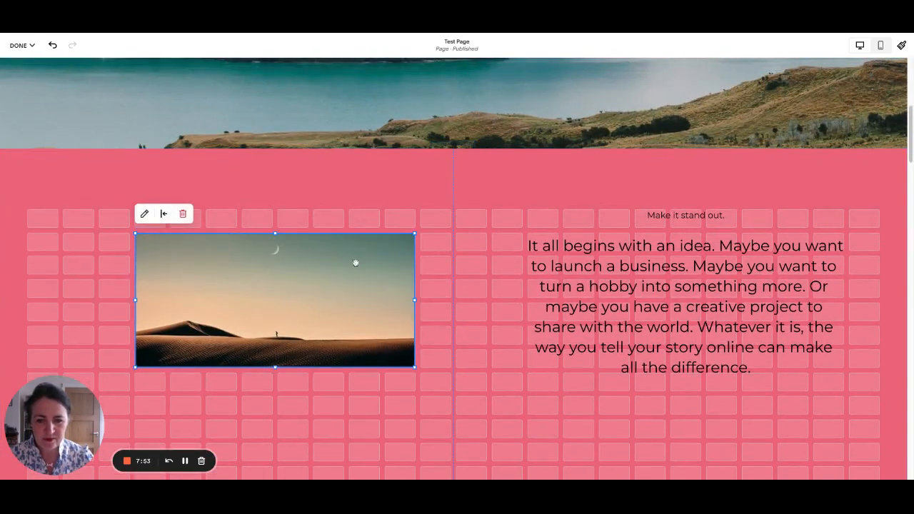
scroll(357, 263, down, 1)
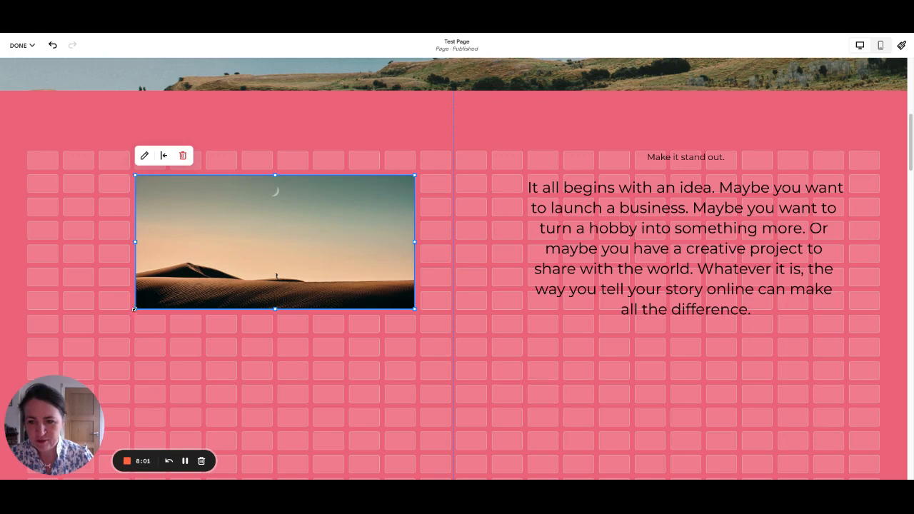
drag(135, 310, 30, 354)
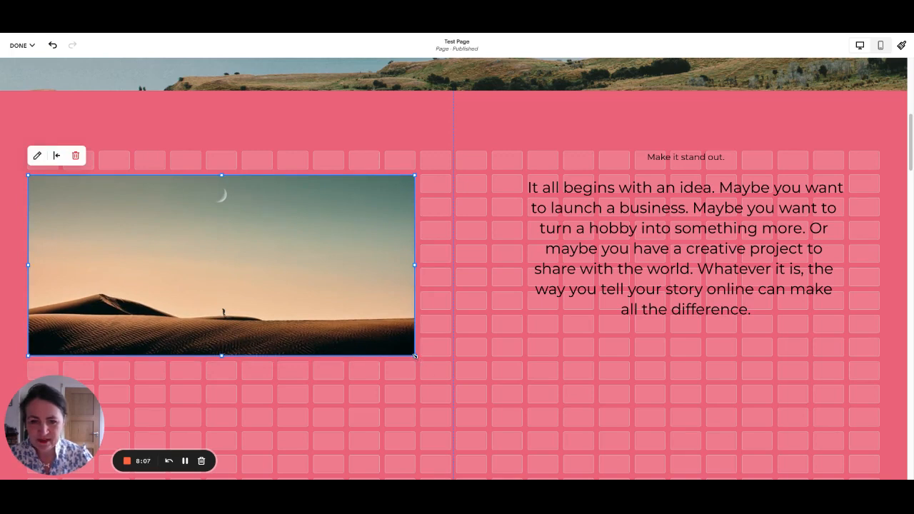
drag(415, 355, 487, 448)
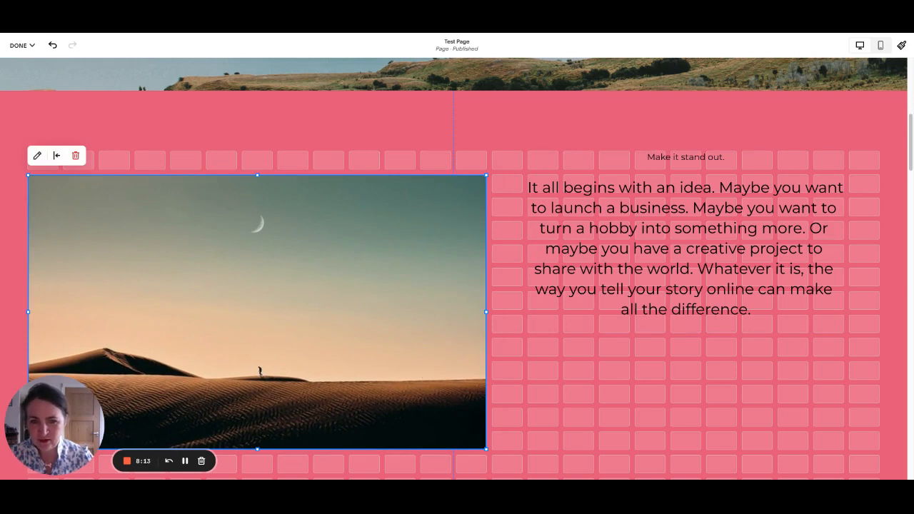
- Move the enlarged desert image up one row so it starts in the top row of the grid
scroll(328, 317, down, 1)
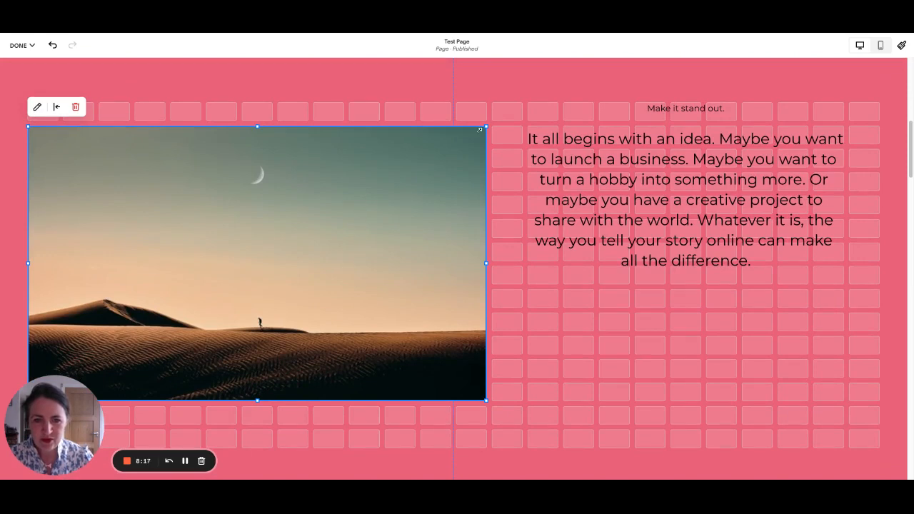
drag(387, 177, 389, 179)
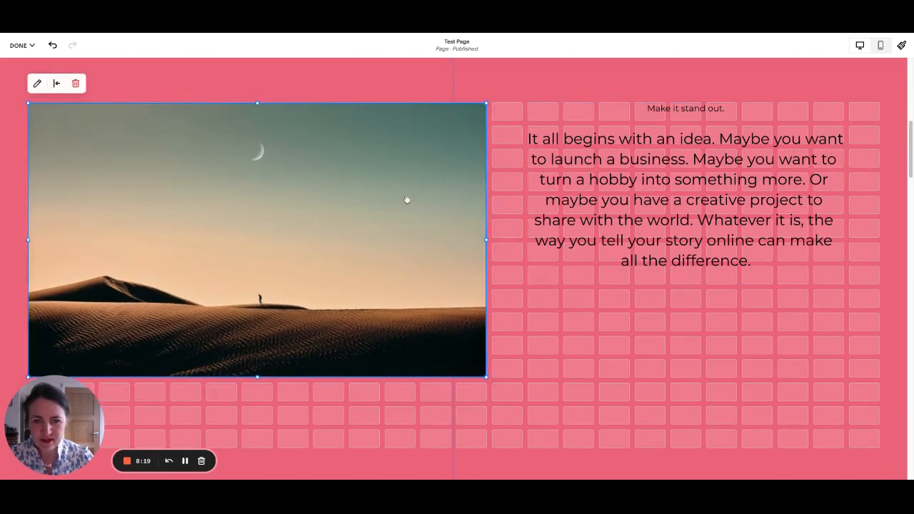
mouse_move(486, 377)
mouse_down()
mouse_move(377, 302)
mouse_move(506, 381)
mouse_move(485, 378)
mouse_move(502, 370)
mouse_up()
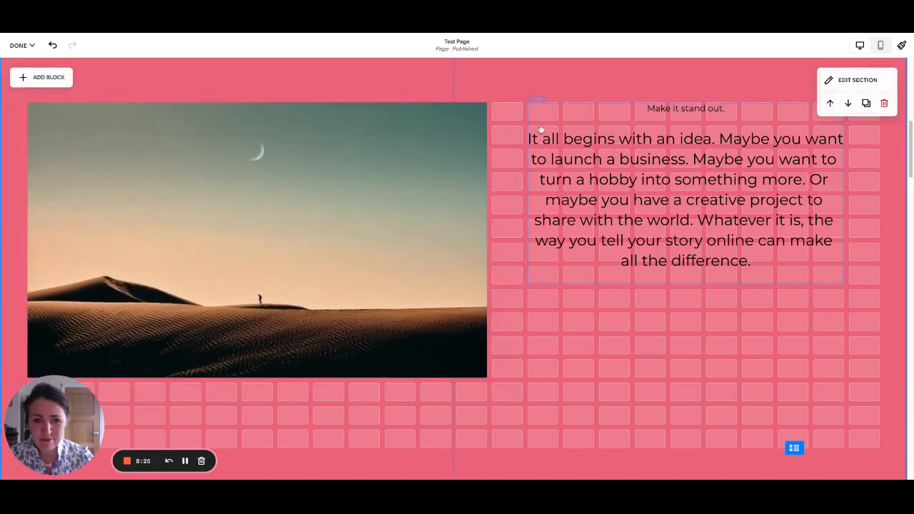
- Move the text block six columns left and two rows down so it overlaps the desert image's right part
drag(552, 120, 555, 122)
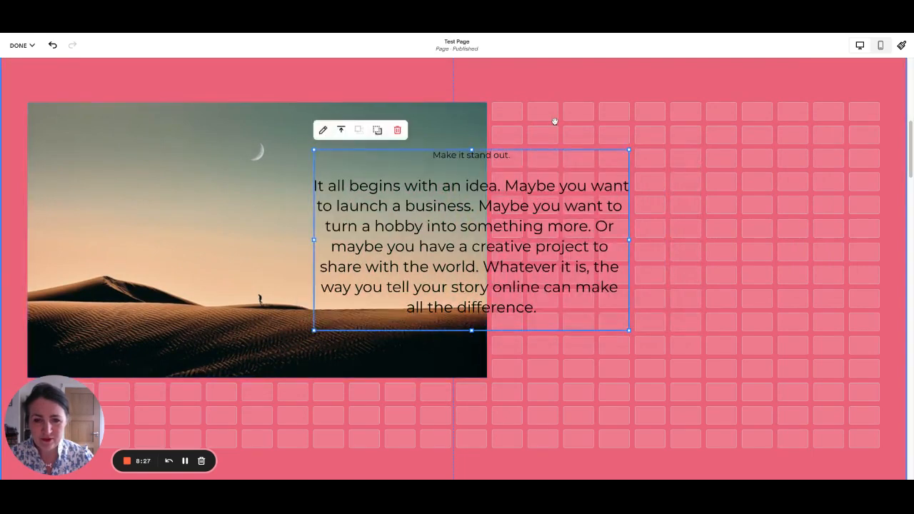
click(660, 307)
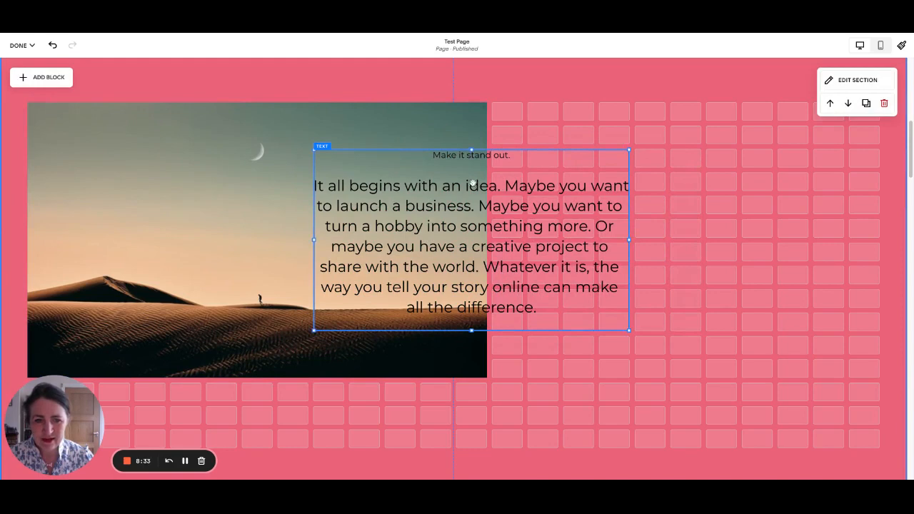
- Turn on the background for the text block in its design settings, keeping corner radius 0 and padding M
click(347, 185)
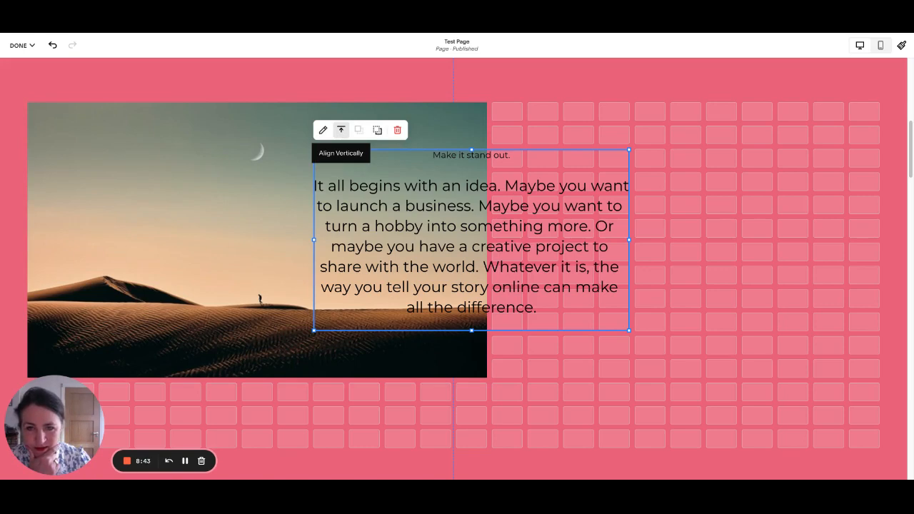
click(322, 130)
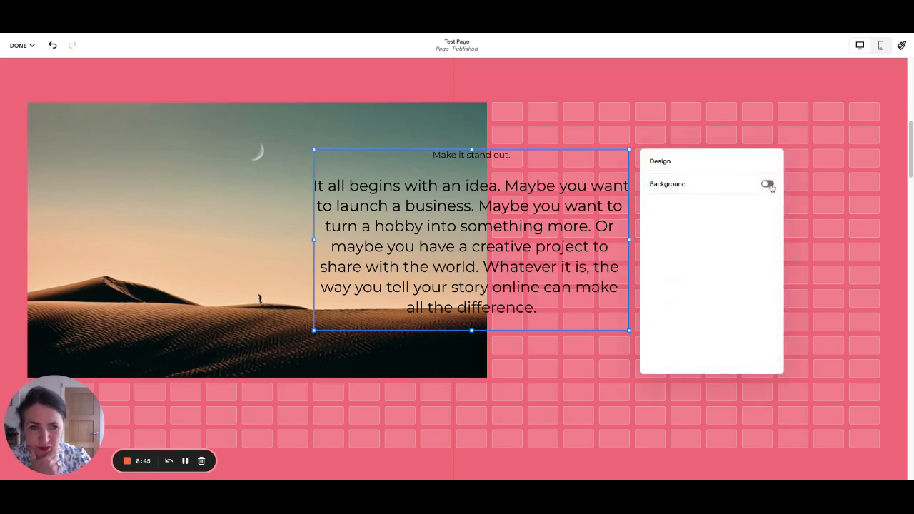
click(769, 184)
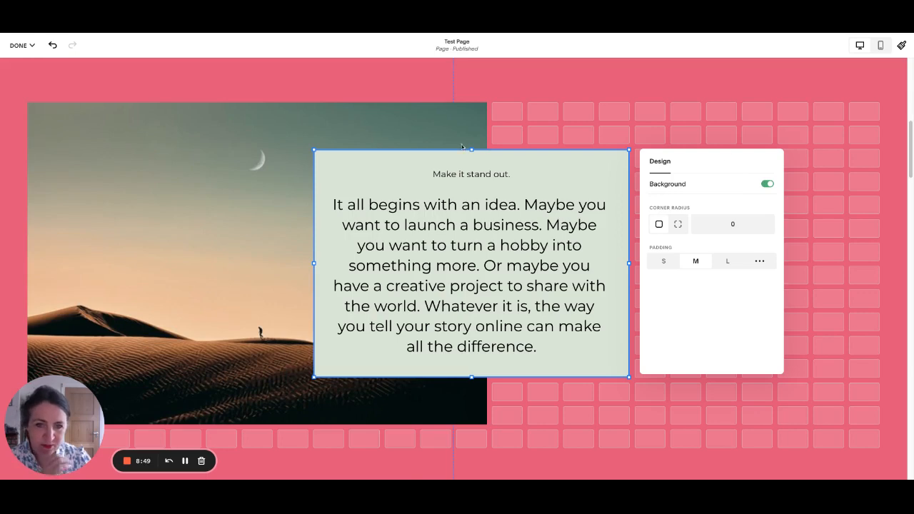
click(767, 184)
click(768, 184)
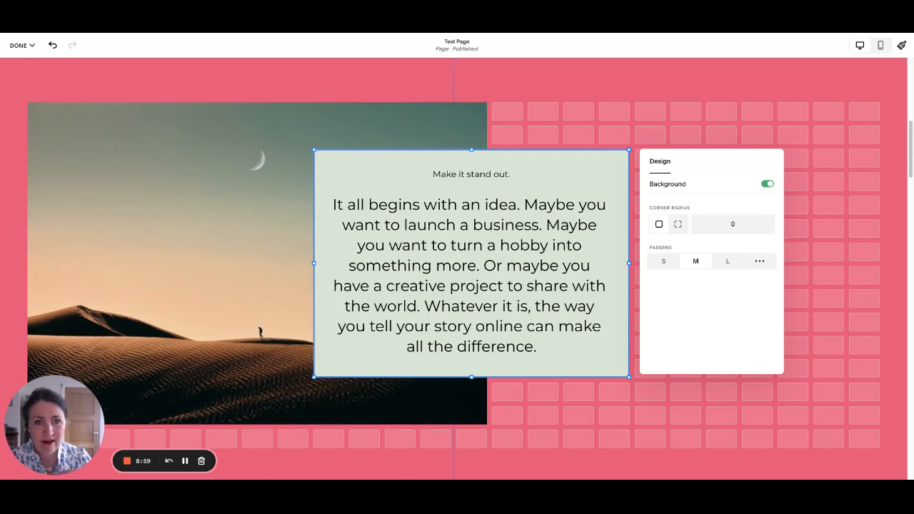
click(571, 124)
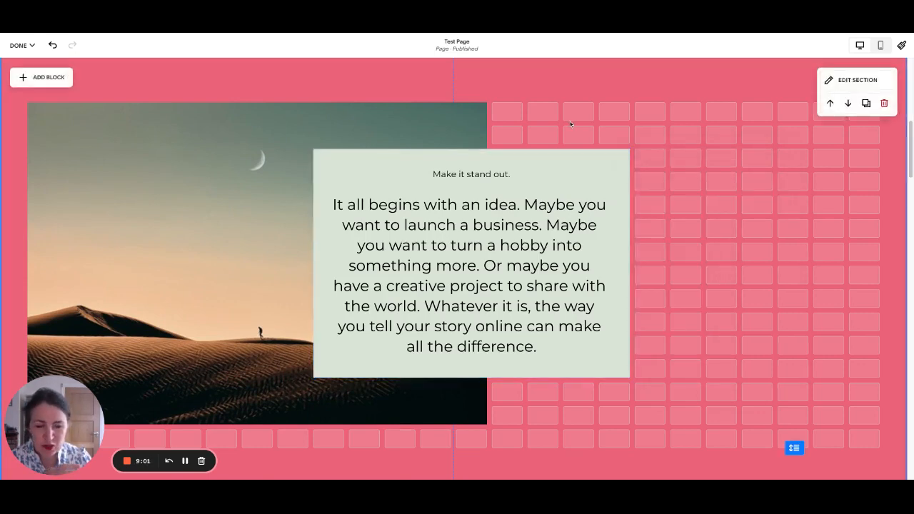
- Move the text block off the image, six columns right and up to the grid's top row, one column from the image
scroll(571, 123, down, 3)
scroll(386, 279, down, 8)
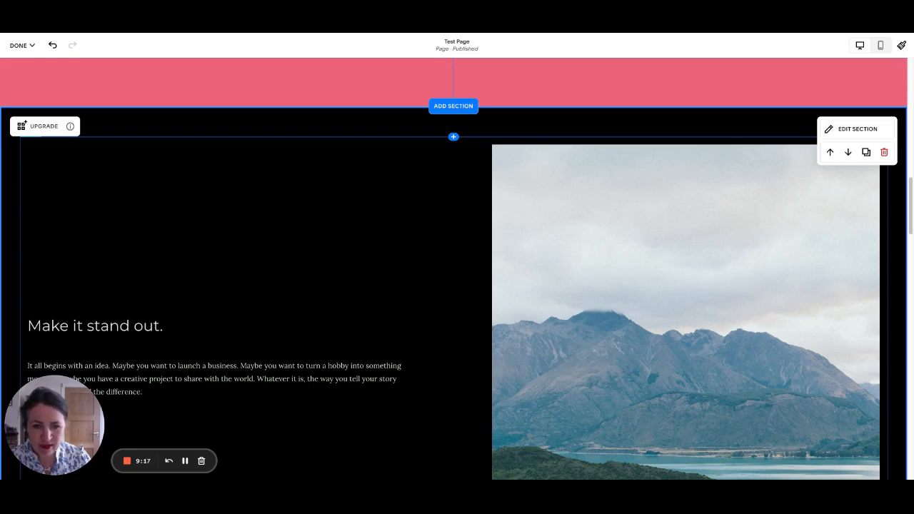
scroll(249, 125, up, 5)
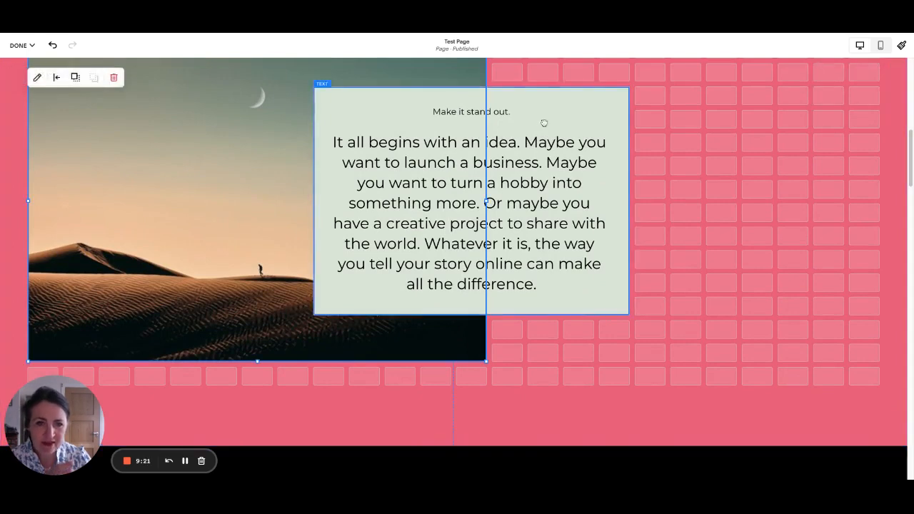
scroll(550, 123, up, 1)
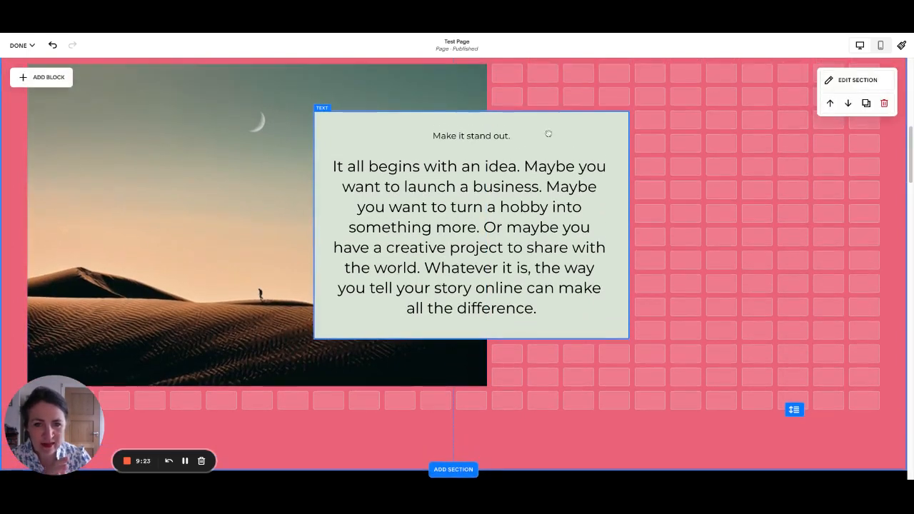
drag(548, 134, 635, 133)
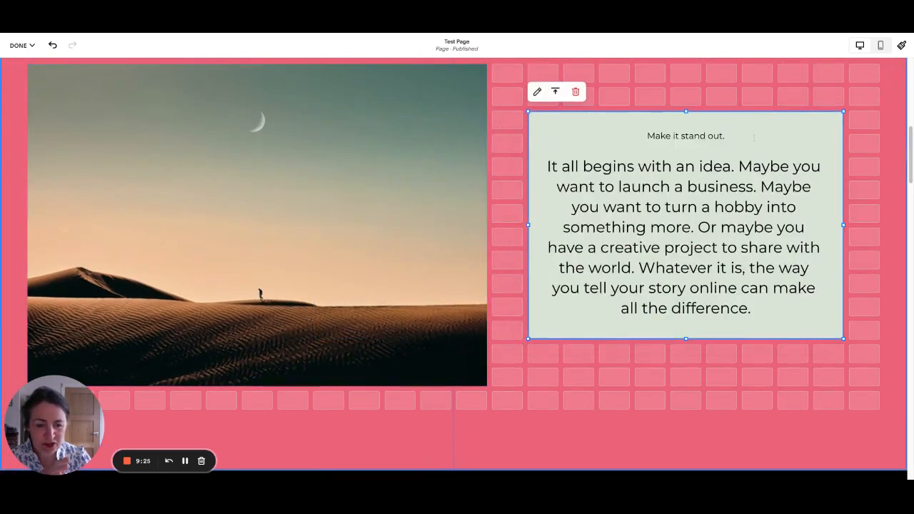
drag(760, 129, 757, 193)
scroll(743, 194, down, 3)
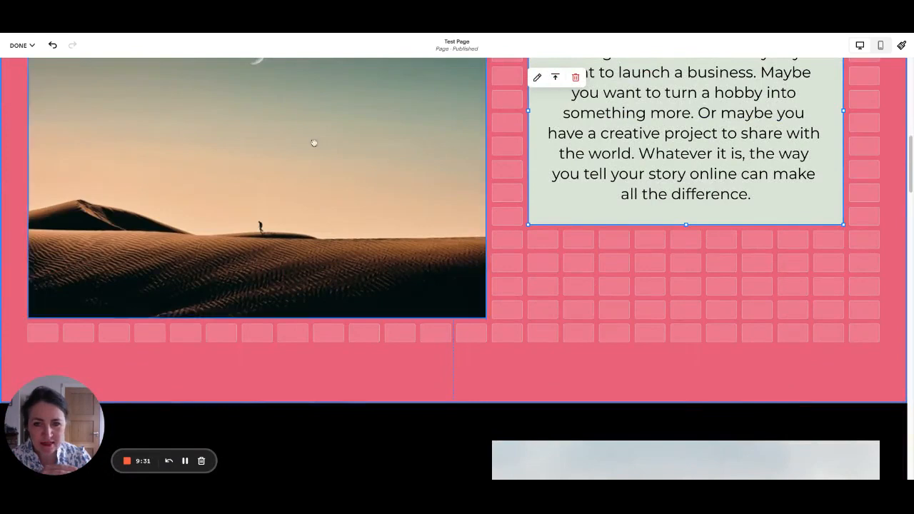
scroll(313, 142, up, 2)
click(142, 118)
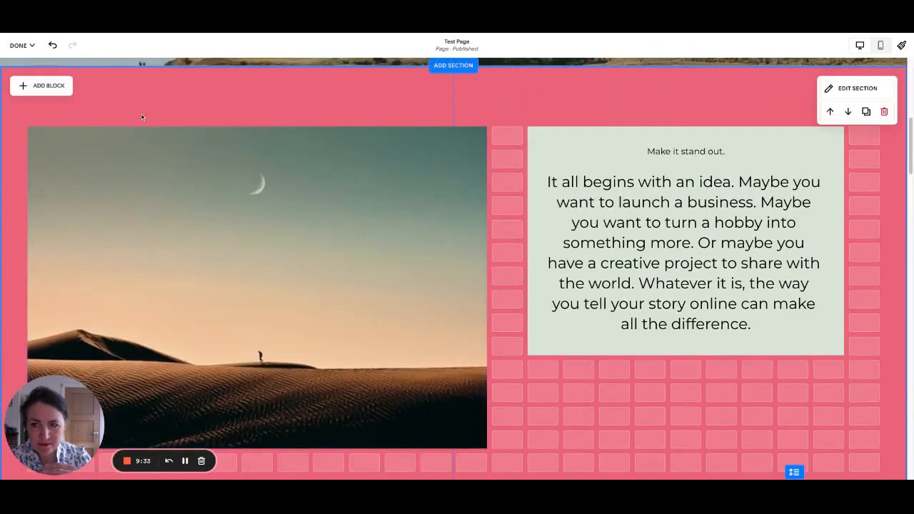
- Add a button block and place it centrally below the text block, leaving one empty grid row between them
click(41, 85)
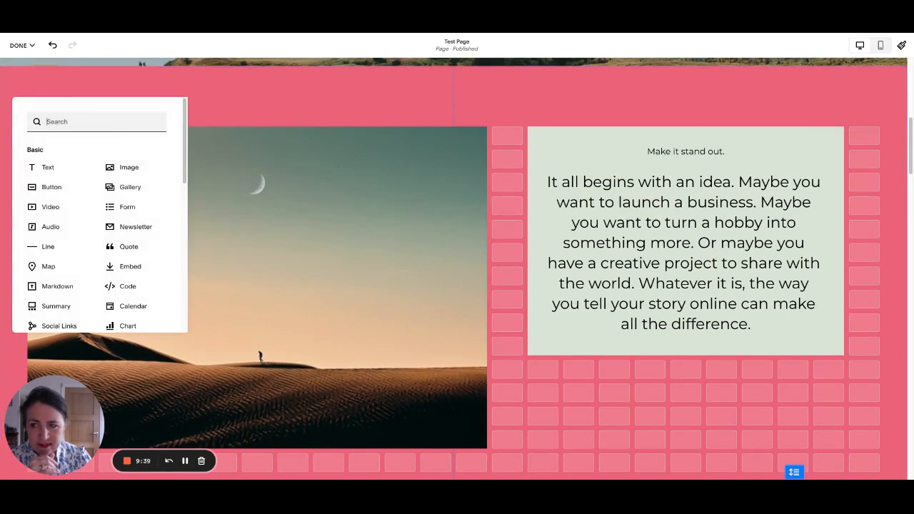
click(51, 188)
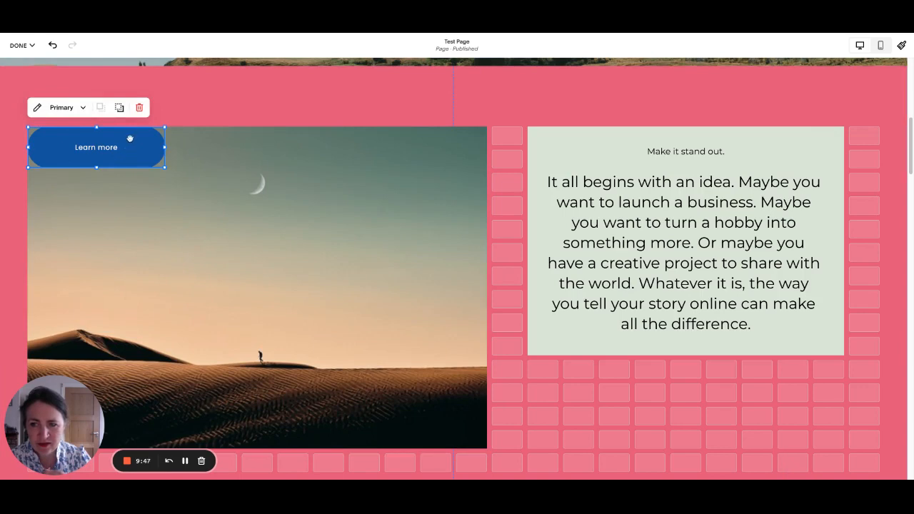
drag(130, 138, 731, 393)
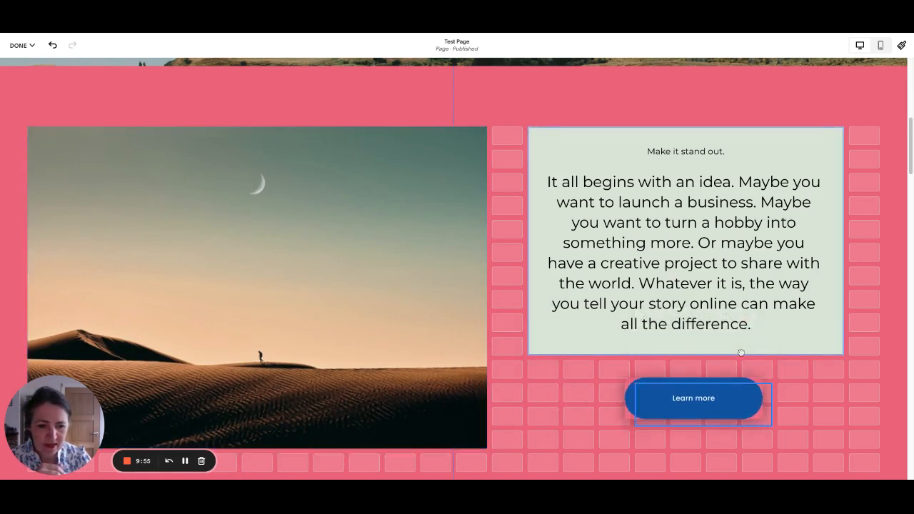
mouse_move(741, 353)
mouse_down()
mouse_move(728, 355)
mouse_move(752, 359)
mouse_up()
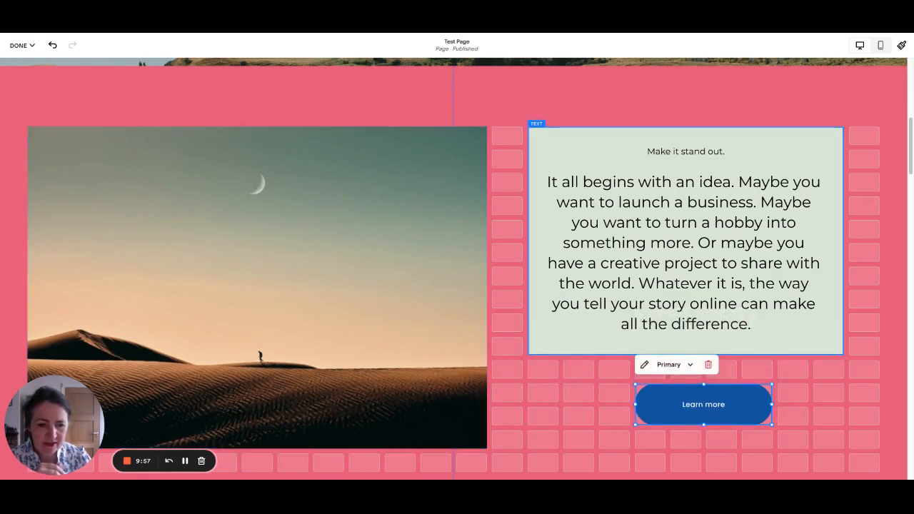
- Remove the button block below the text
click(708, 366)
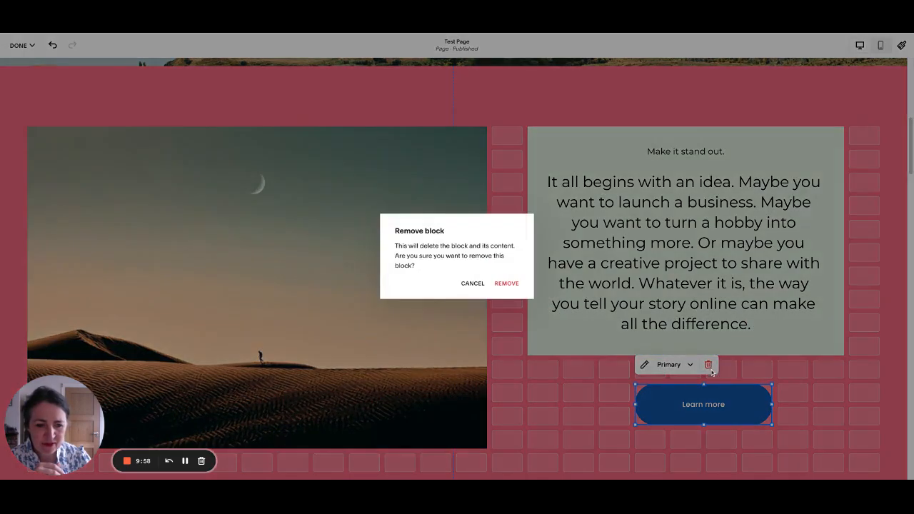
click(504, 284)
- Add a button block straight from the block list into the grid row directly below the text block
click(48, 87)
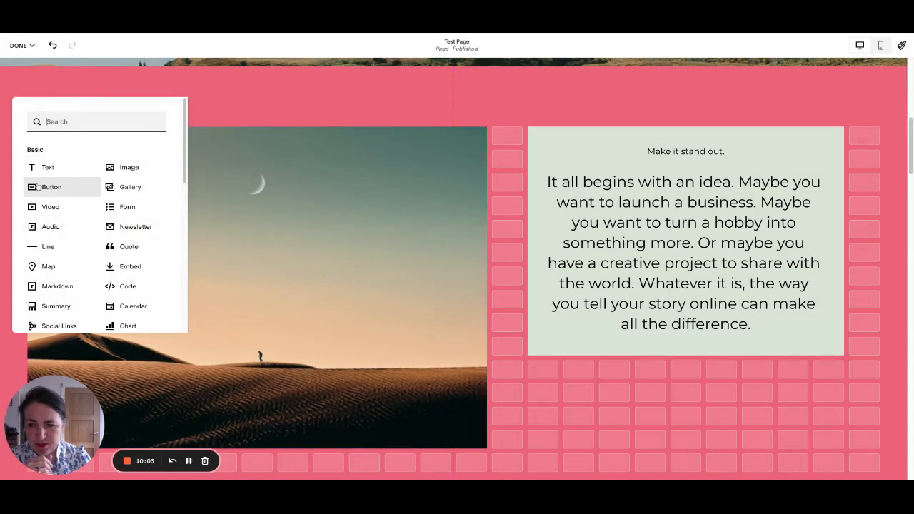
drag(38, 187, 703, 383)
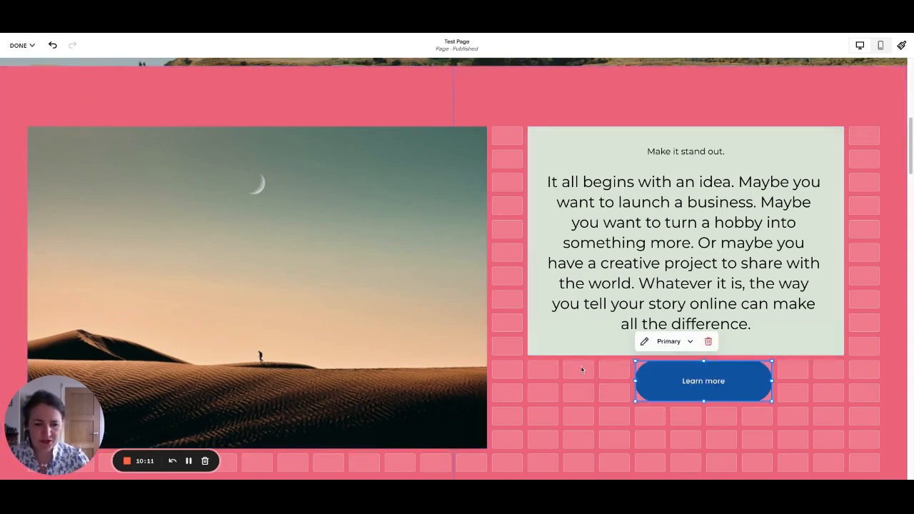
click(618, 382)
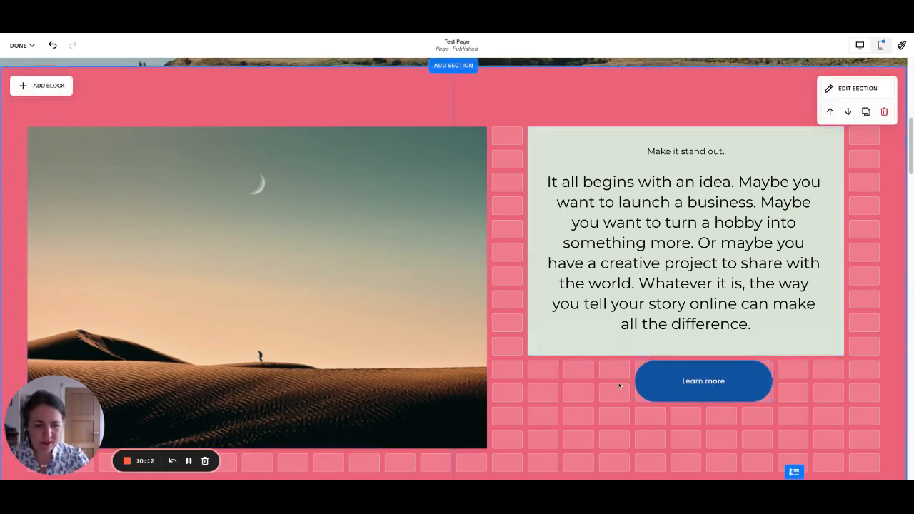
- Move the button up over the text block's edge, six columns left over the image, and down to its lower right corner
click(660, 381)
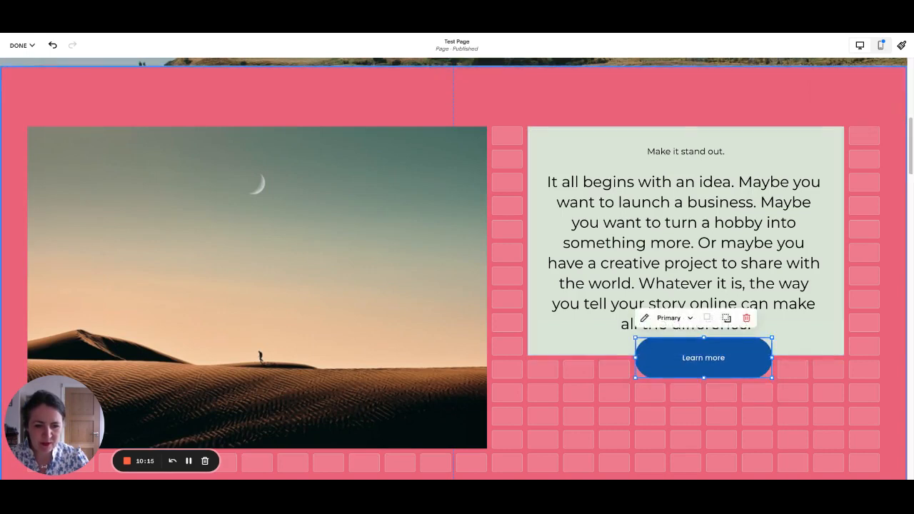
drag(659, 381, 490, 358)
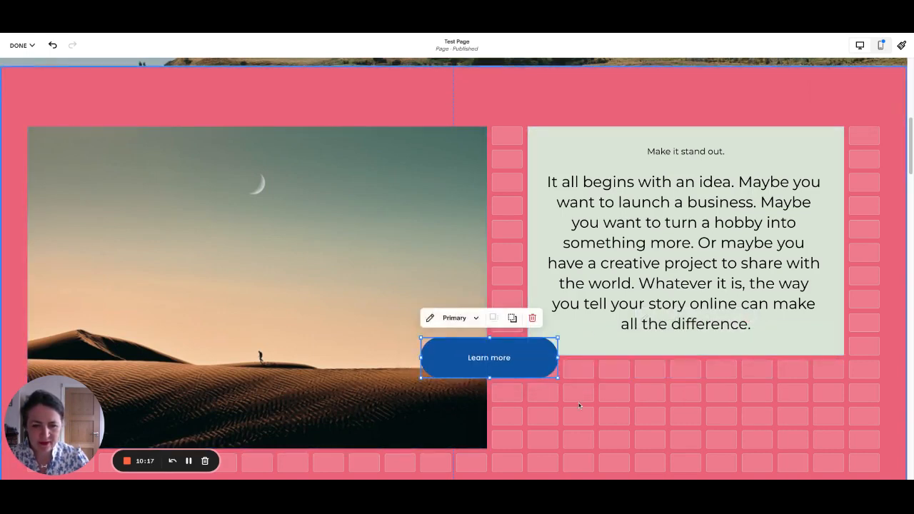
click(579, 406)
scroll(579, 406, down, 1)
drag(523, 297, 526, 389)
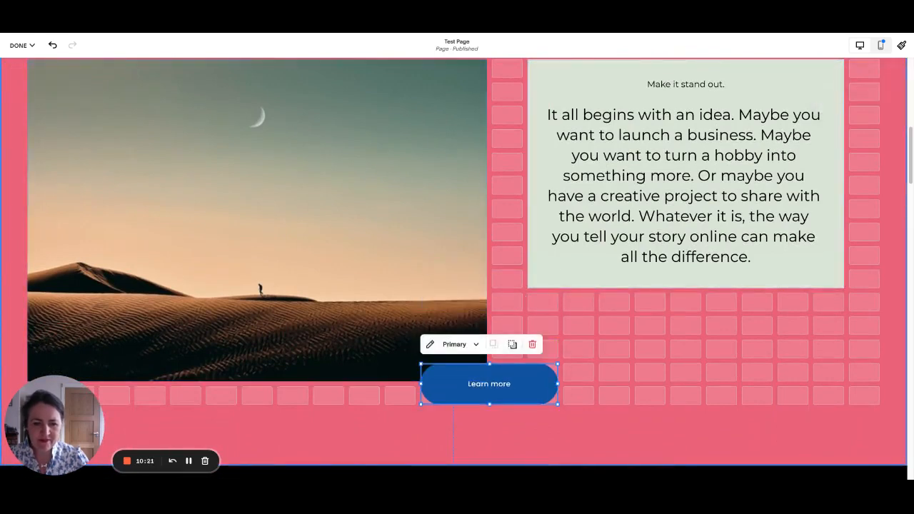
- Move the button off the image to the row directly below the text block, centred under the text
drag(490, 384, 696, 320)
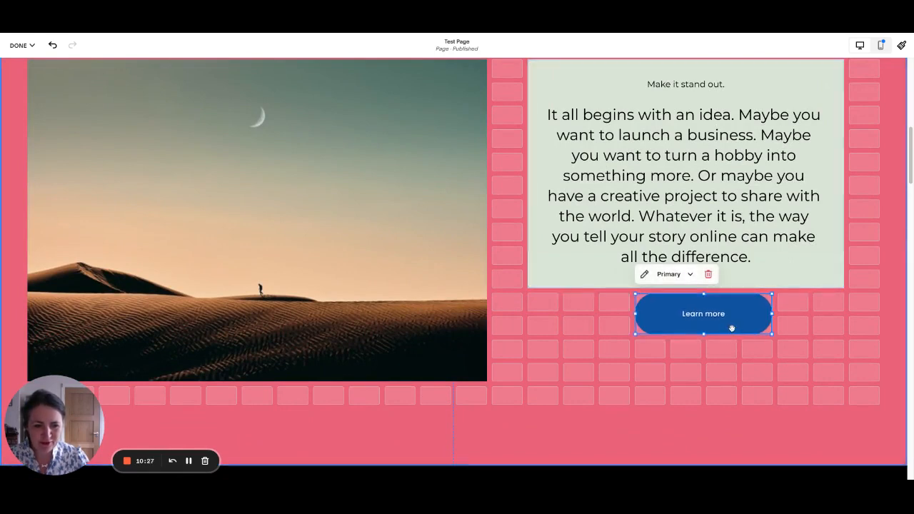
drag(734, 324, 714, 326)
scroll(644, 311, up, 1)
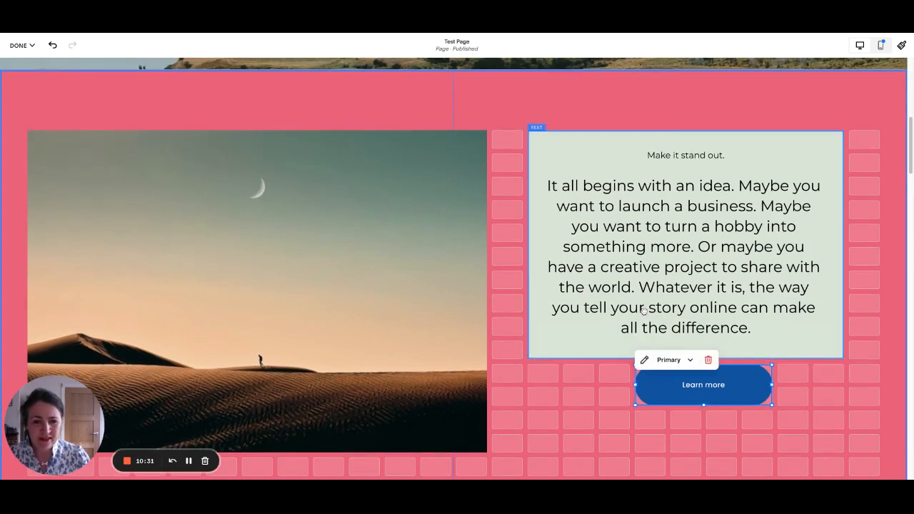
- Move the button one row up and one column left so it overlaps the text block's lower edge
scroll(644, 311, down, 1)
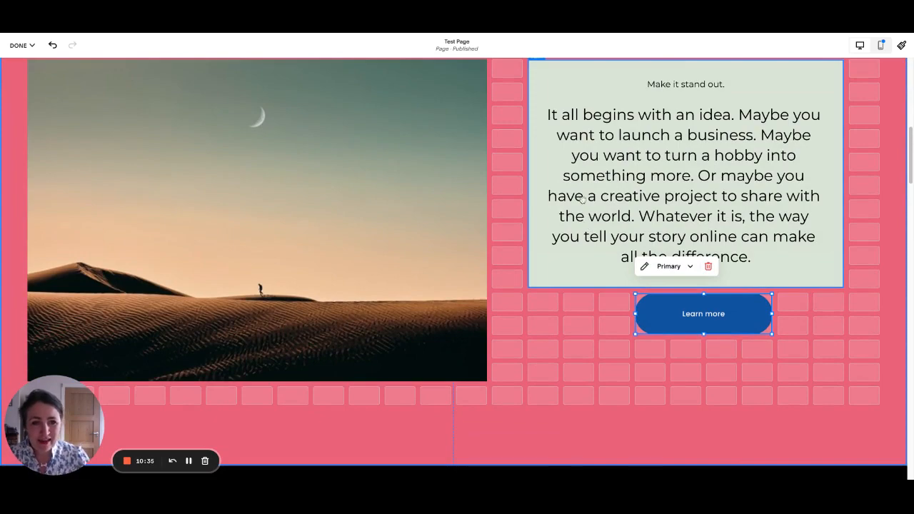
click(713, 170)
click(819, 284)
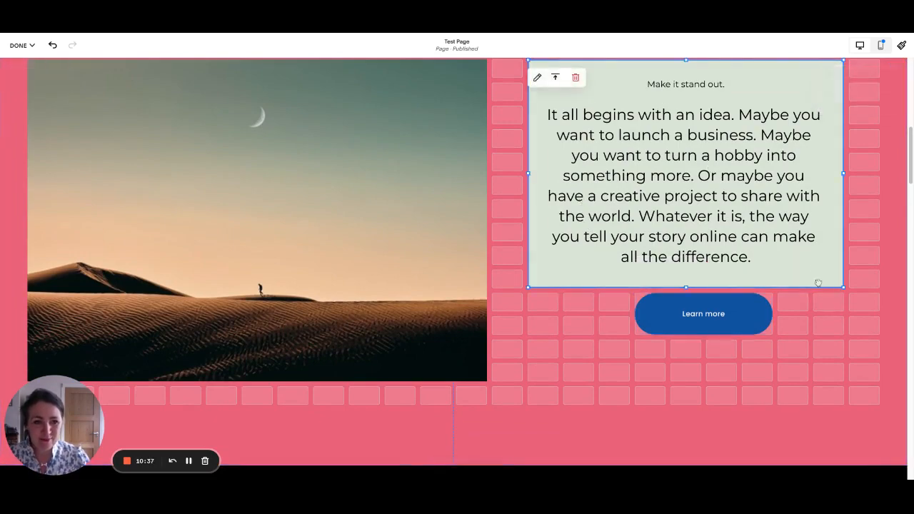
mouse_move(843, 287)
mouse_down()
mouse_move(793, 309)
mouse_move(708, 448)
mouse_move(810, 320)
mouse_move(853, 288)
mouse_move(814, 298)
mouse_move(731, 429)
mouse_move(664, 464)
mouse_move(851, 286)
mouse_move(700, 472)
mouse_move(663, 477)
mouse_move(808, 311)
mouse_move(844, 287)
mouse_up()
drag(667, 310, 631, 286)
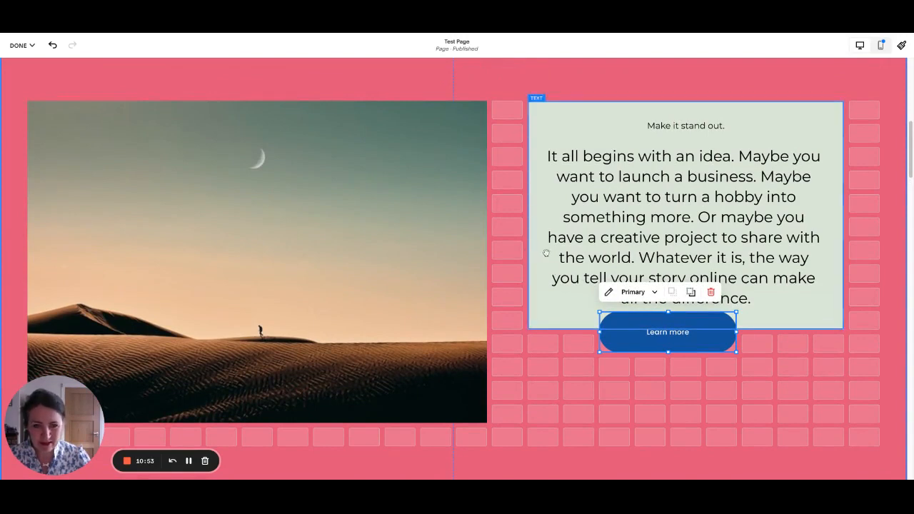
- Look through the black image-and-text sections further down the page, and return to the pink grid section
scroll(546, 253, down, 1)
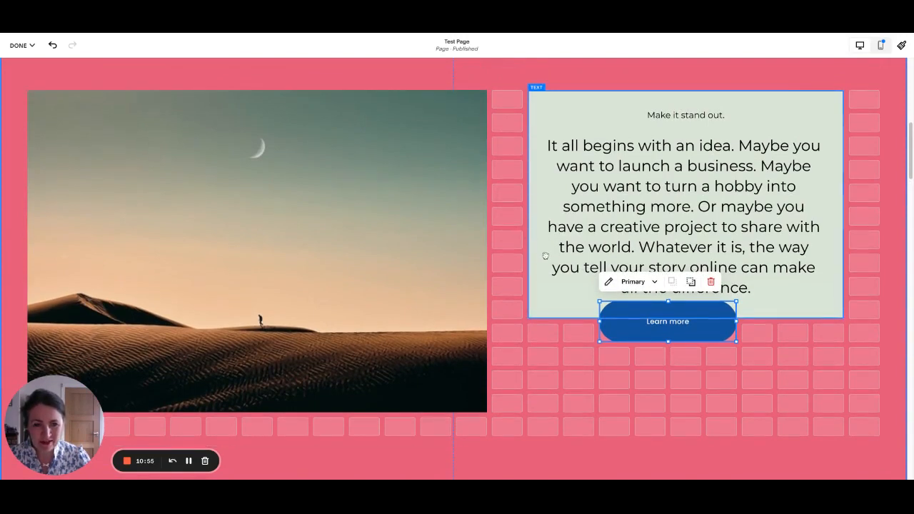
click(543, 123)
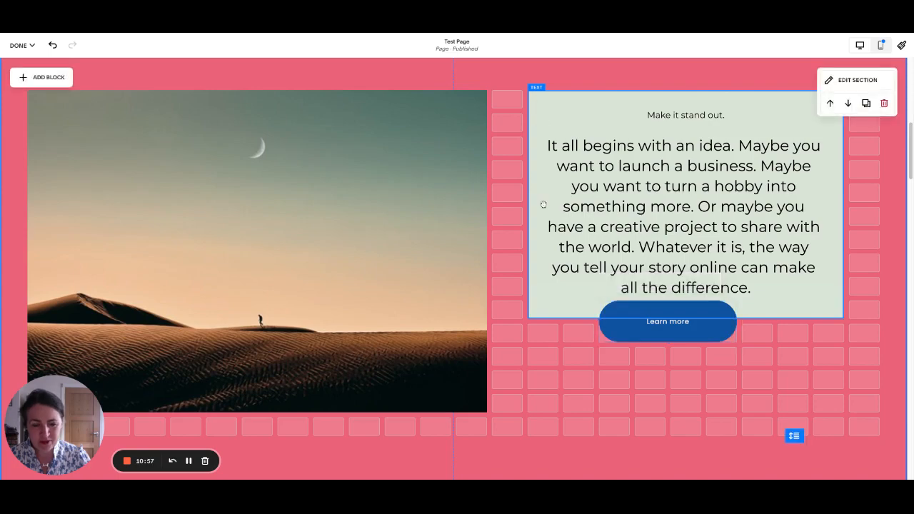
scroll(543, 205, down, 3)
scroll(542, 206, down, 4)
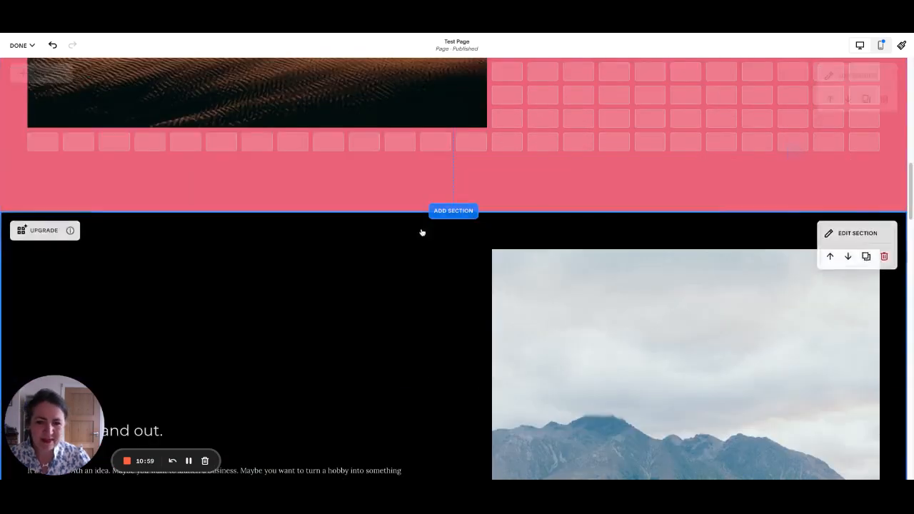
scroll(499, 292, down, 2)
scroll(500, 293, down, 15)
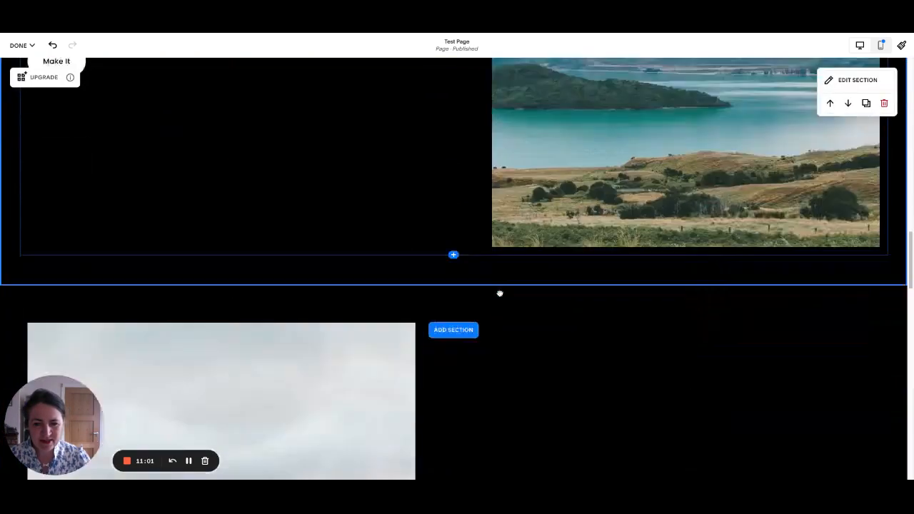
scroll(500, 294, down, 12)
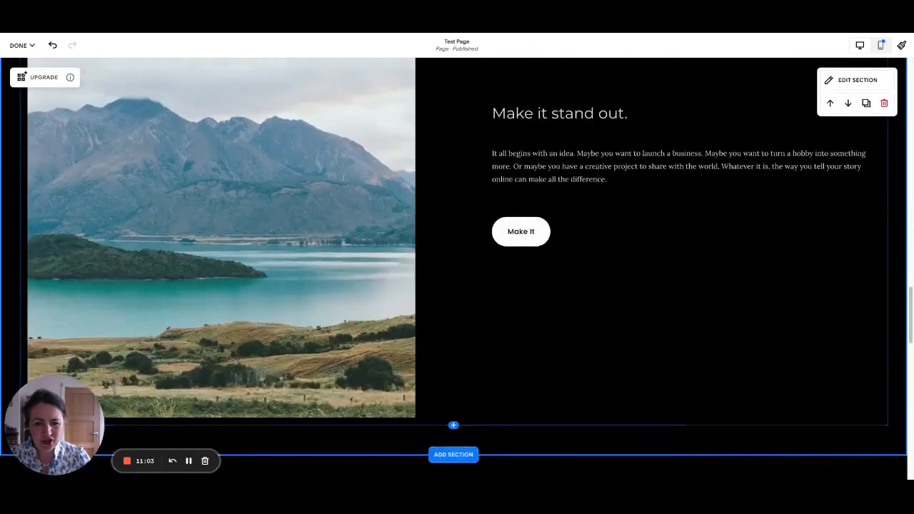
scroll(457, 286, up, 10)
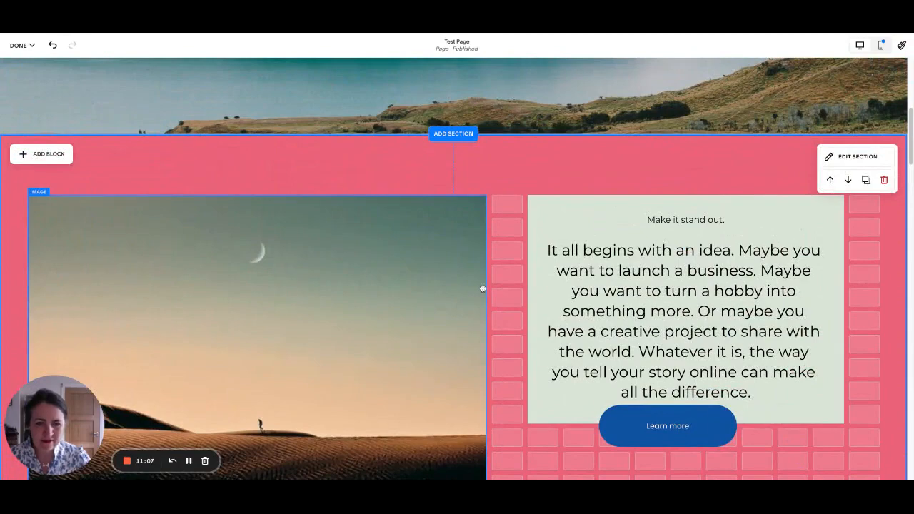
- Move the text block eight columns left over the image and place the button on top of its text
drag(569, 235, 281, 240)
drag(705, 425, 384, 282)
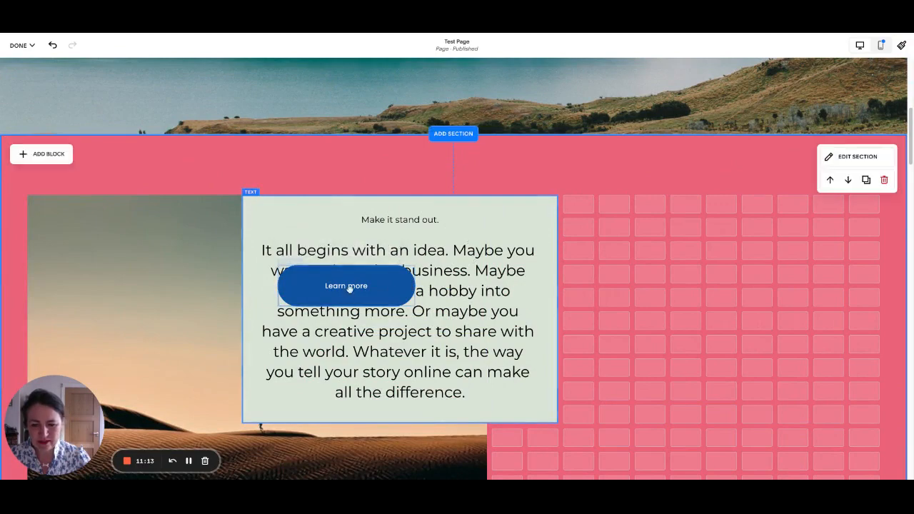
scroll(398, 314, down, 2)
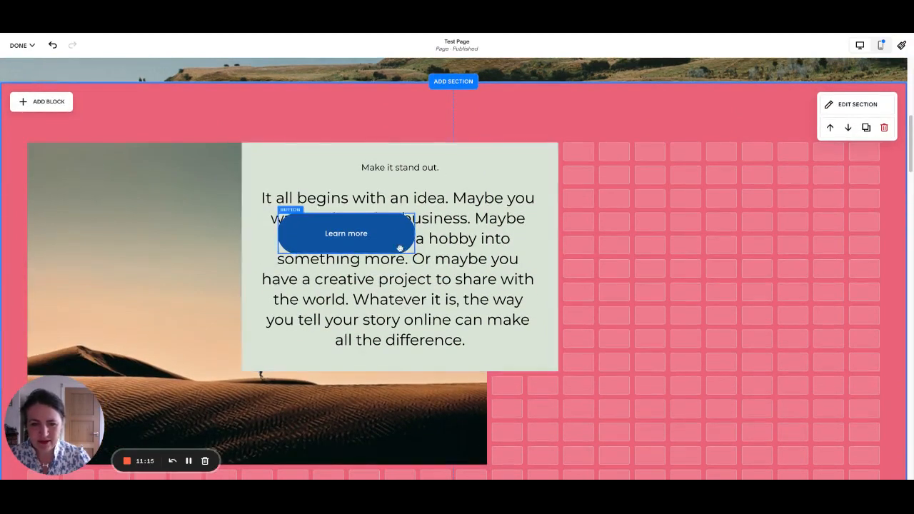
- Move the text block back beside the image and the button to the row directly below it
scroll(440, 292, down, 2)
drag(451, 255, 743, 257)
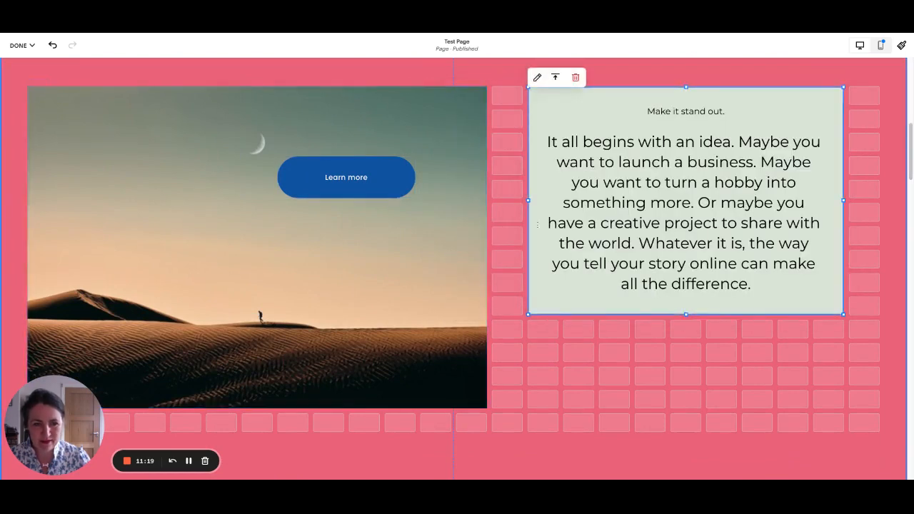
drag(345, 184, 682, 353)
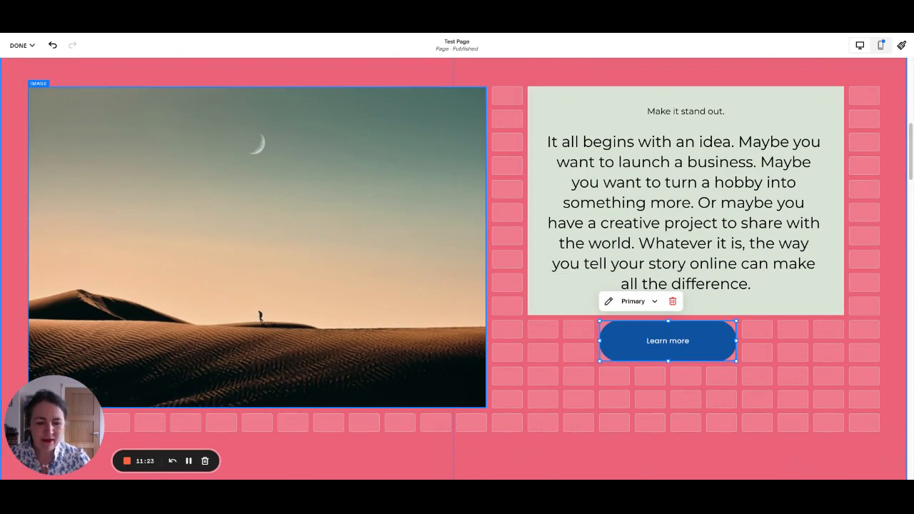
- Narrow the button to three columns by pulling its left edge in one column
drag(735, 362, 668, 341)
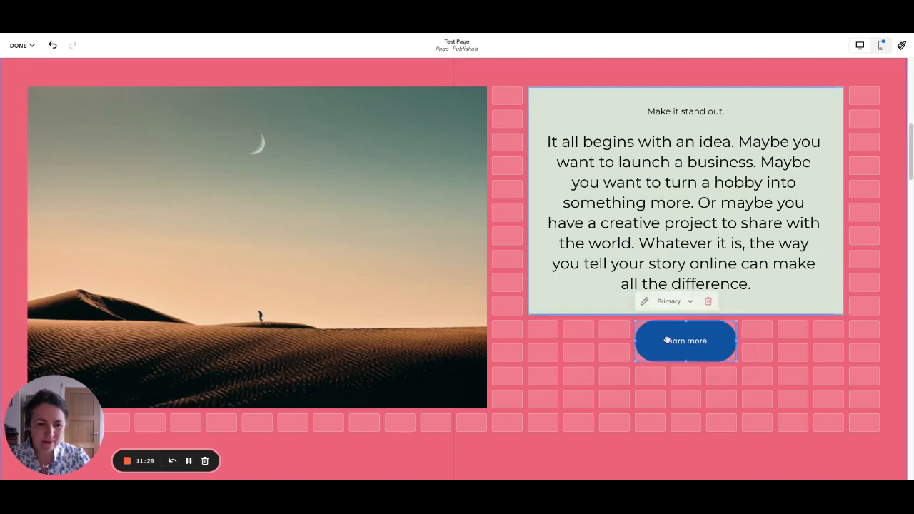
click(584, 349)
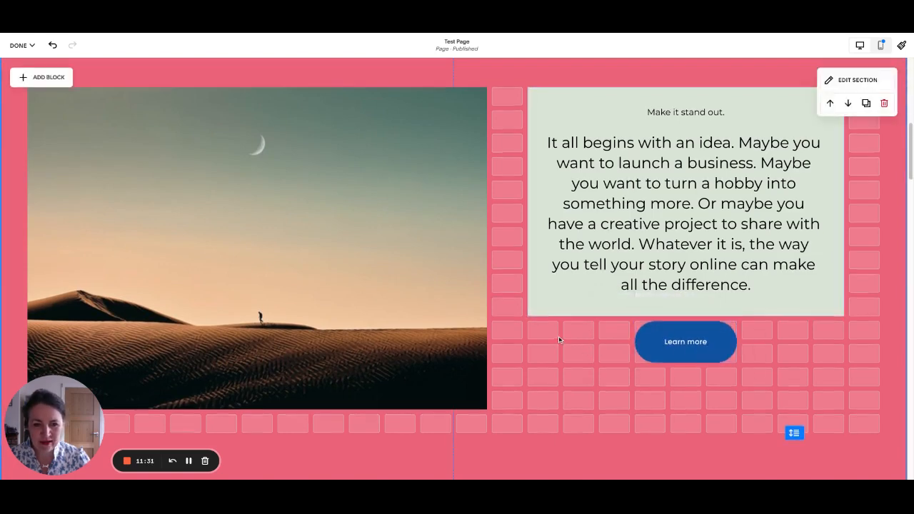
scroll(561, 343, up, 2)
scroll(559, 340, down, 2)
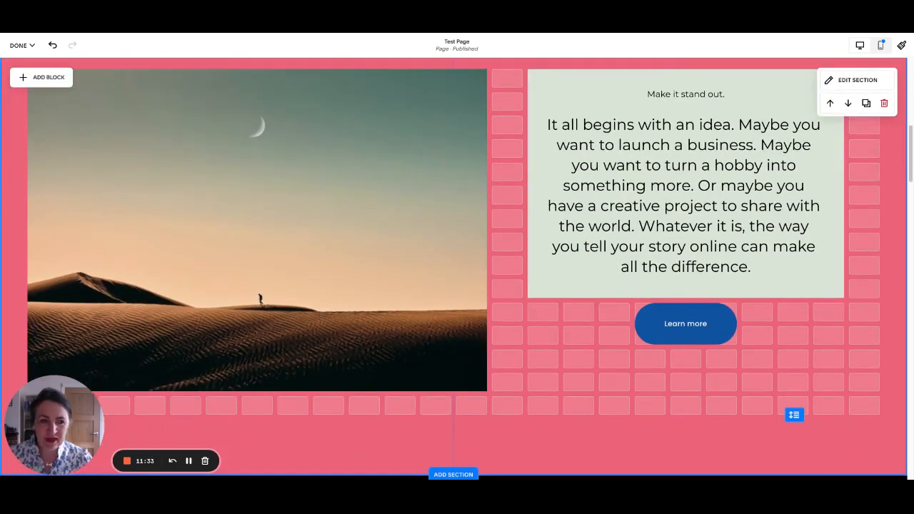
- Stretch the image's left edge past the grid margin to the section's outer left edge
scroll(271, 248, up, 1)
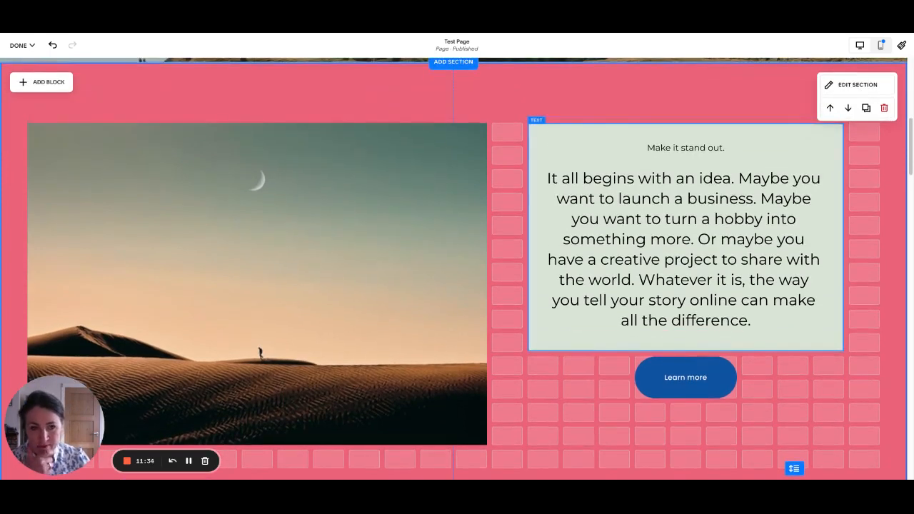
click(271, 249)
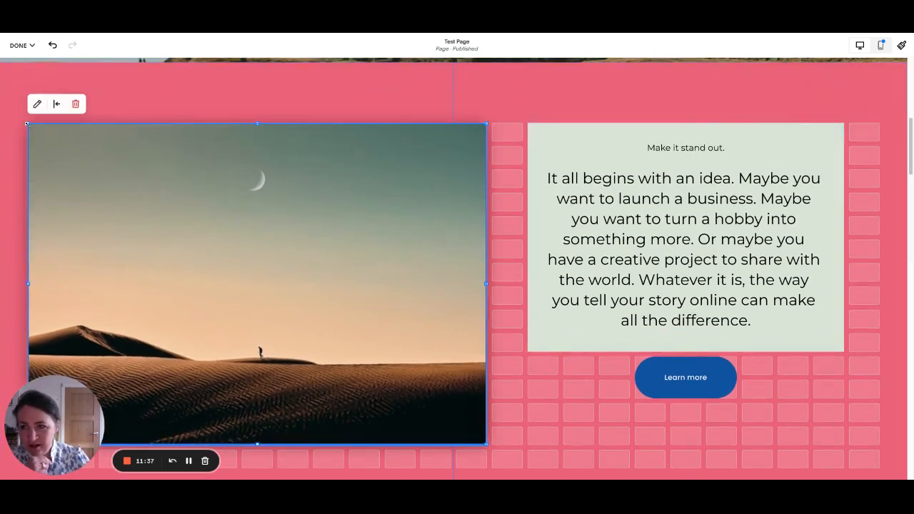
drag(27, 124, 25, 125)
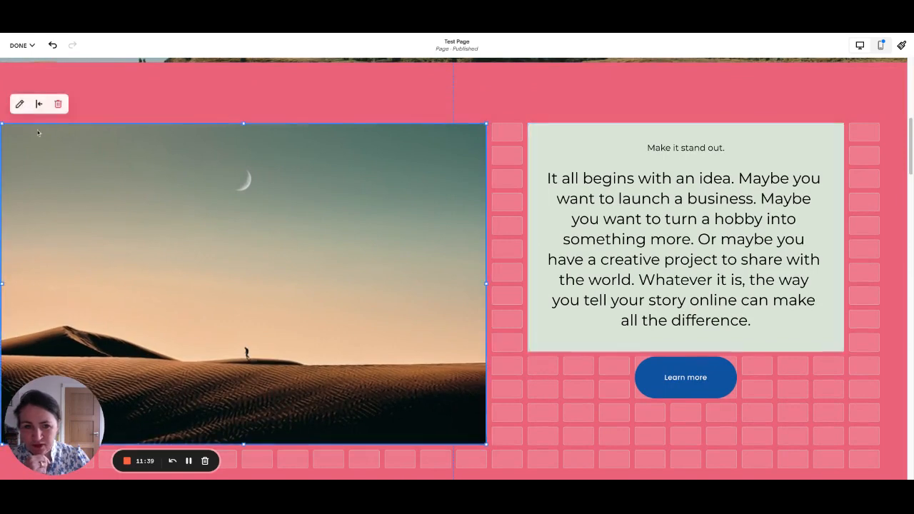
scroll(160, 236, down, 2)
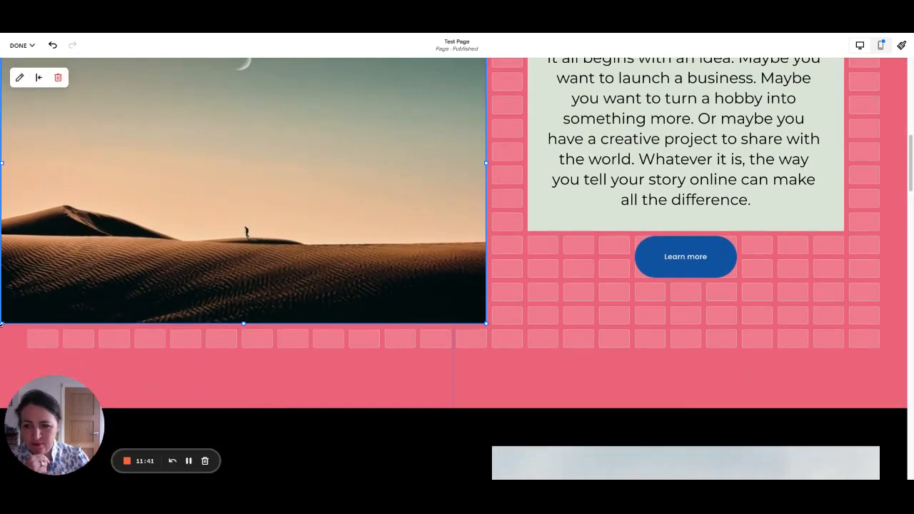
drag(1, 324, 2, 348)
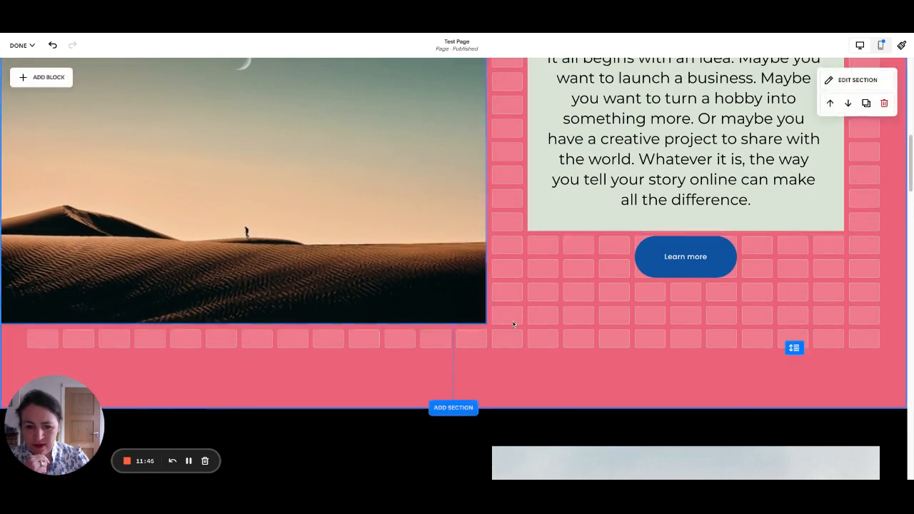
- Move the text block one column left and extend it to the section's right edge and two rows down behind the button
scroll(541, 296, up, 2)
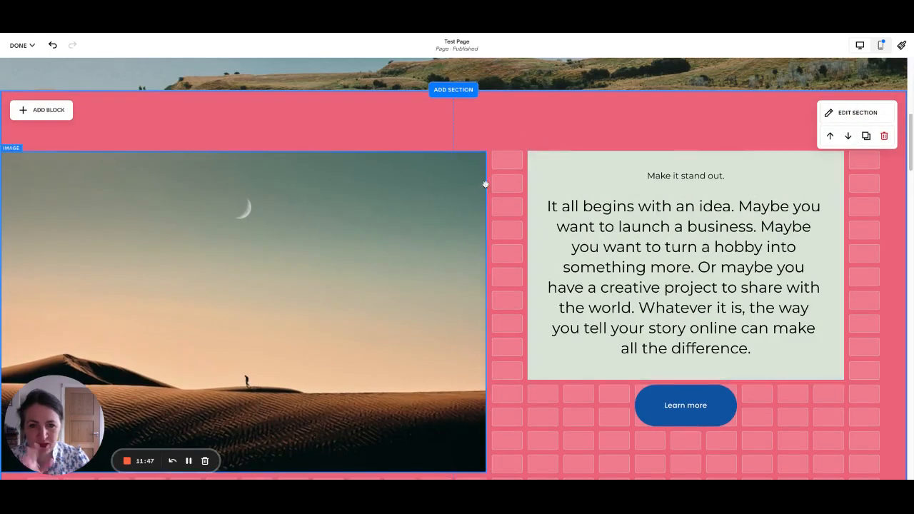
drag(542, 206, 507, 205)
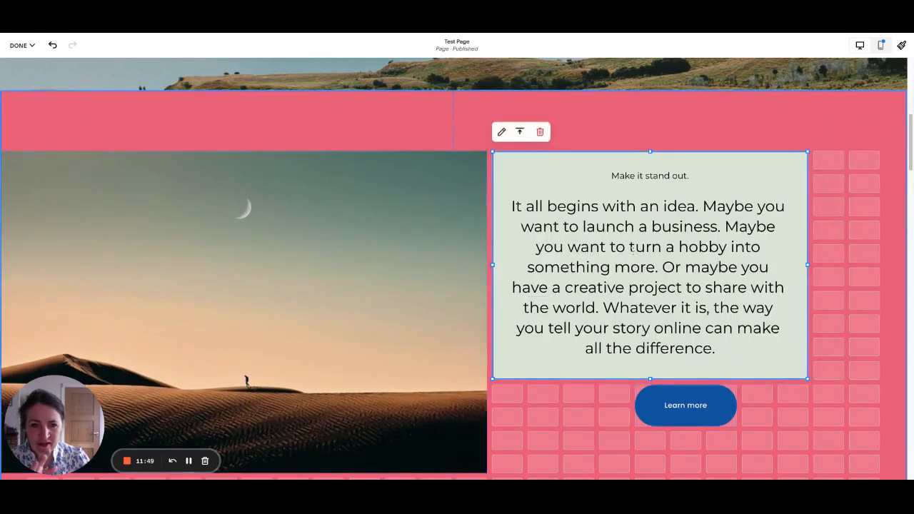
drag(490, 267, 481, 269)
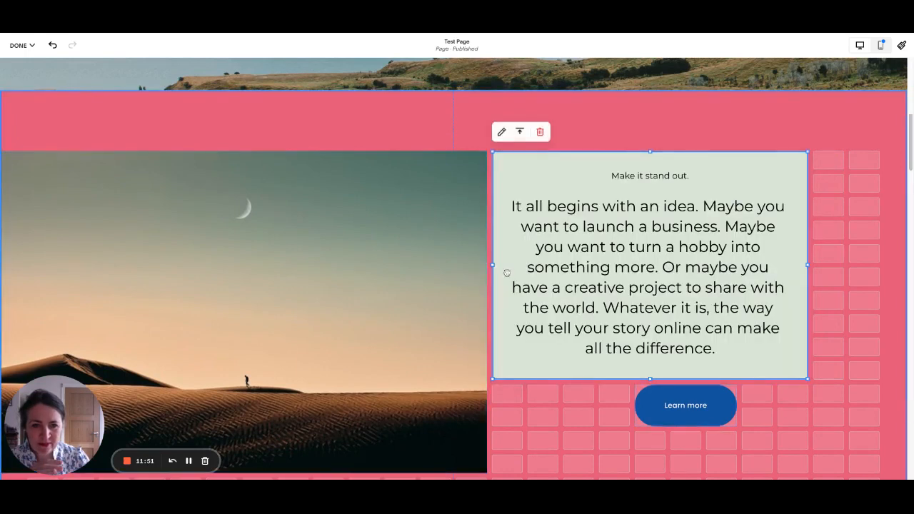
drag(808, 380, 904, 426)
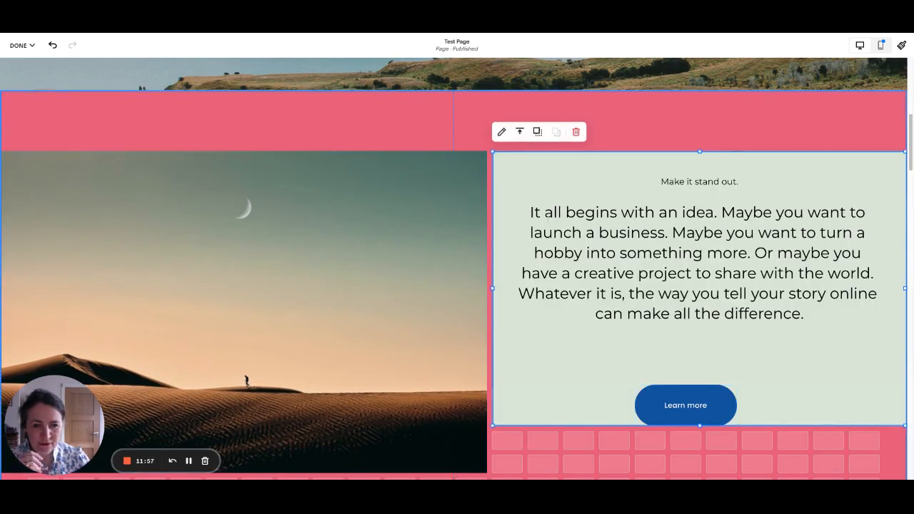
click(464, 140)
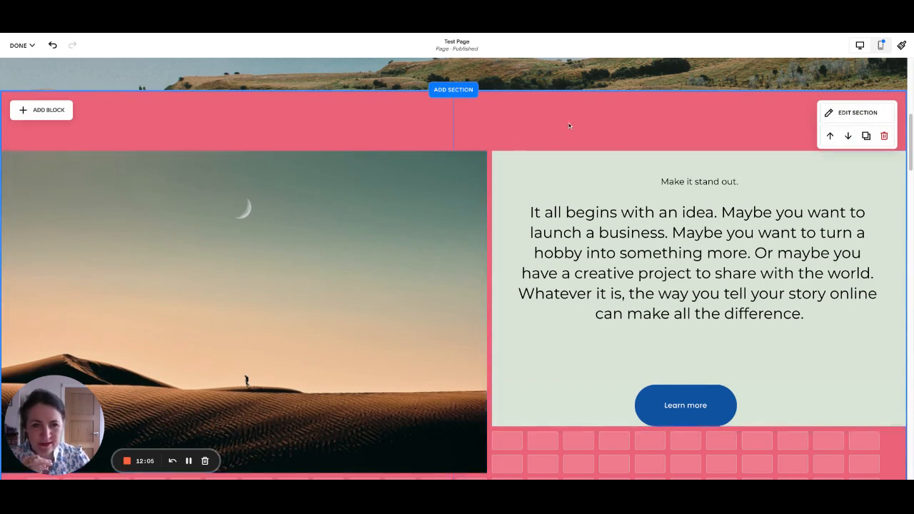
- Try the section grid without gaps, and set custom gaps of 12 horizontally and 9 vertically
click(859, 112)
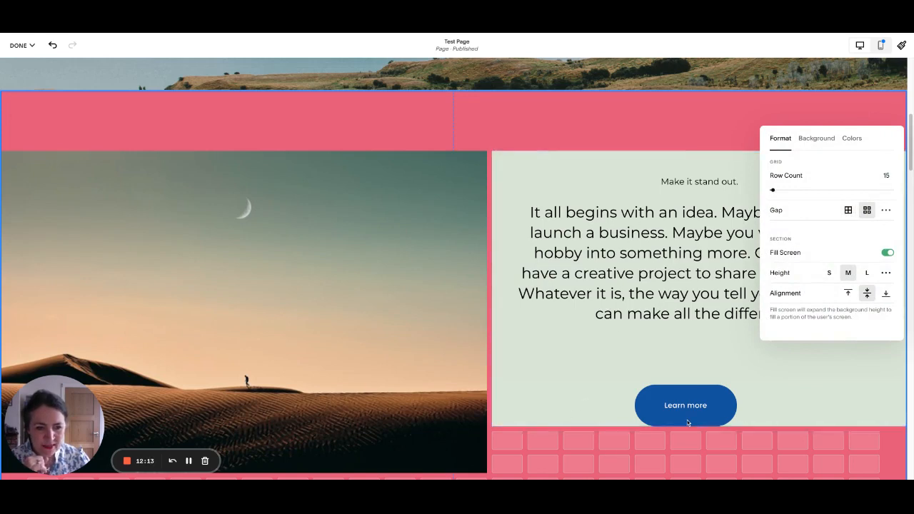
click(850, 211)
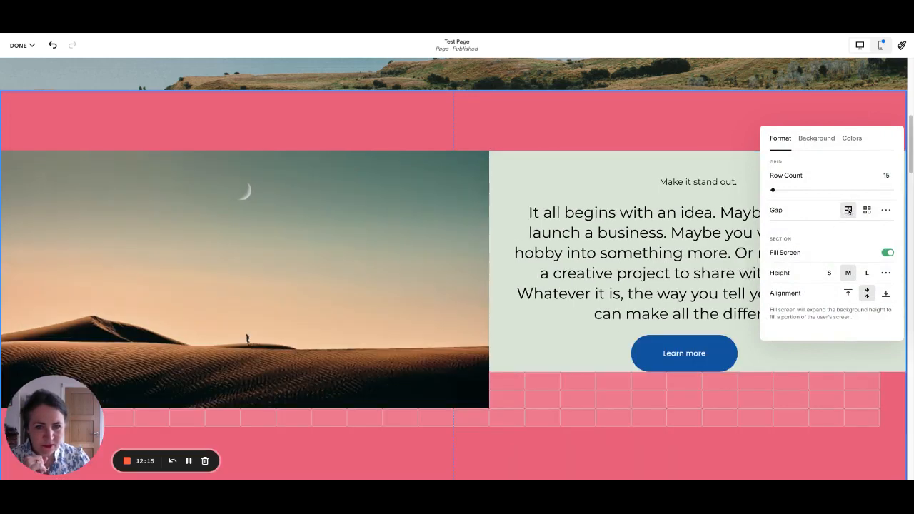
click(867, 210)
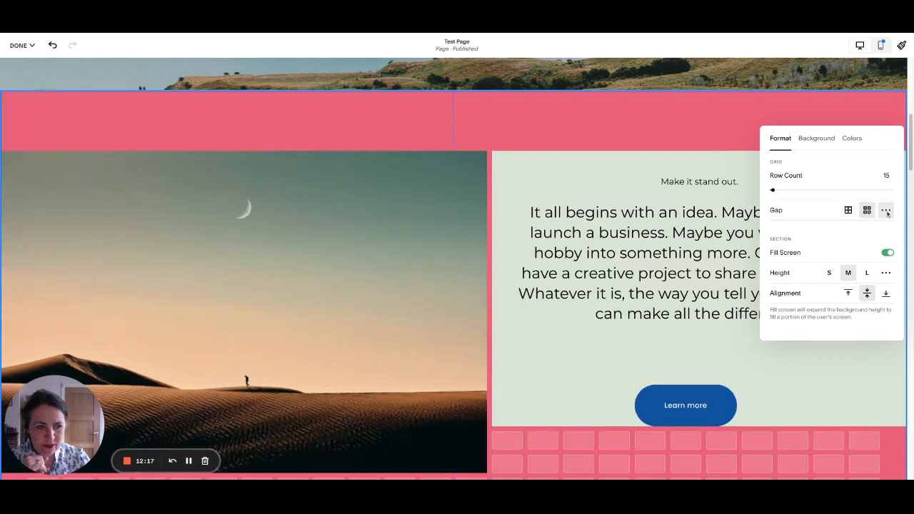
click(886, 211)
drag(805, 230, 788, 251)
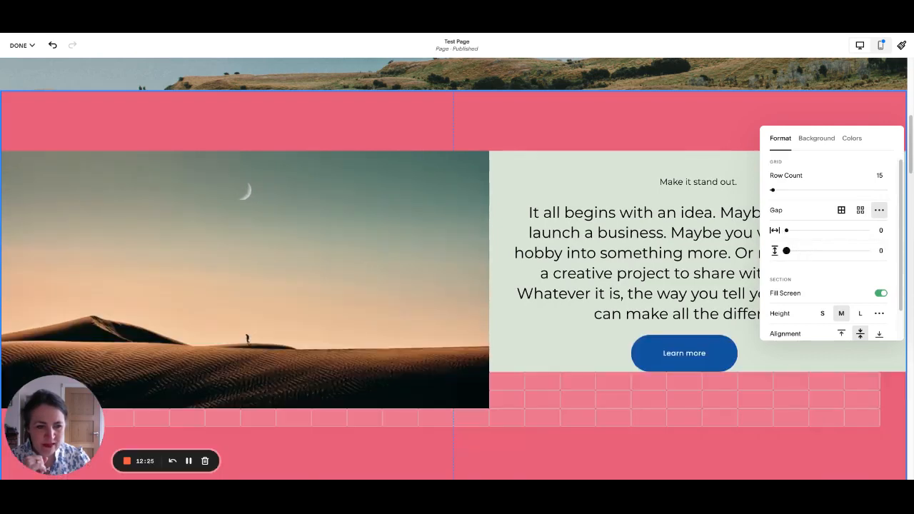
drag(790, 251, 807, 230)
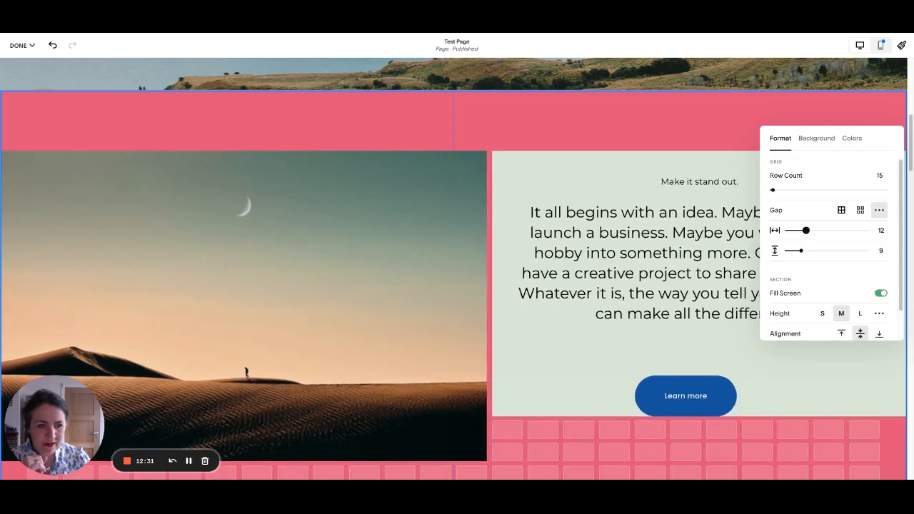
- Raise the section grid's row count to 23
scroll(603, 220, down, 2)
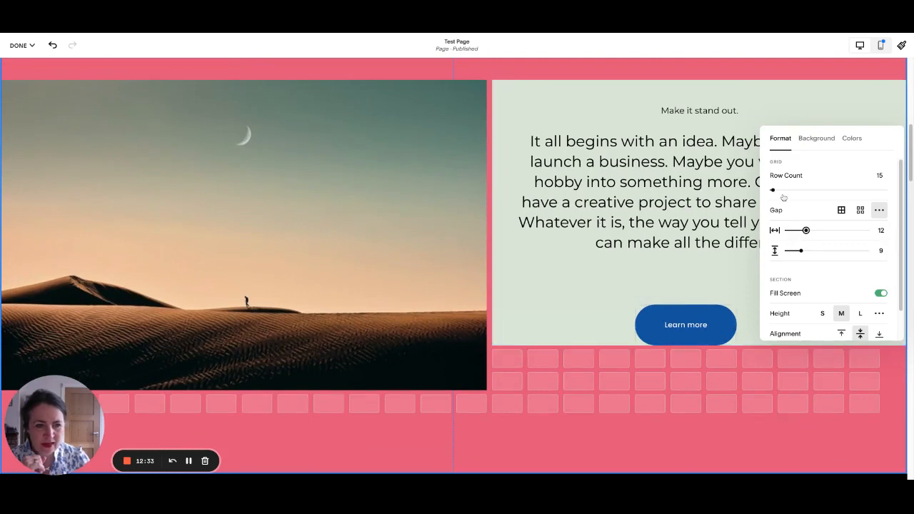
mouse_move(773, 191)
mouse_down()
mouse_move(791, 190)
mouse_move(772, 190)
mouse_move(784, 190)
mouse_up()
scroll(712, 263, down, 4)
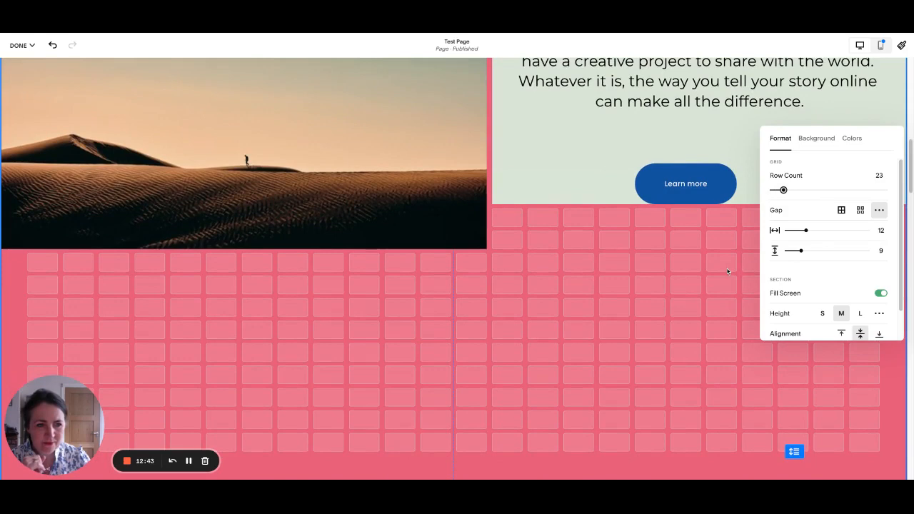
- Close the section settings and shorten the grid so its last row ends level with the image's lower edge
click(763, 450)
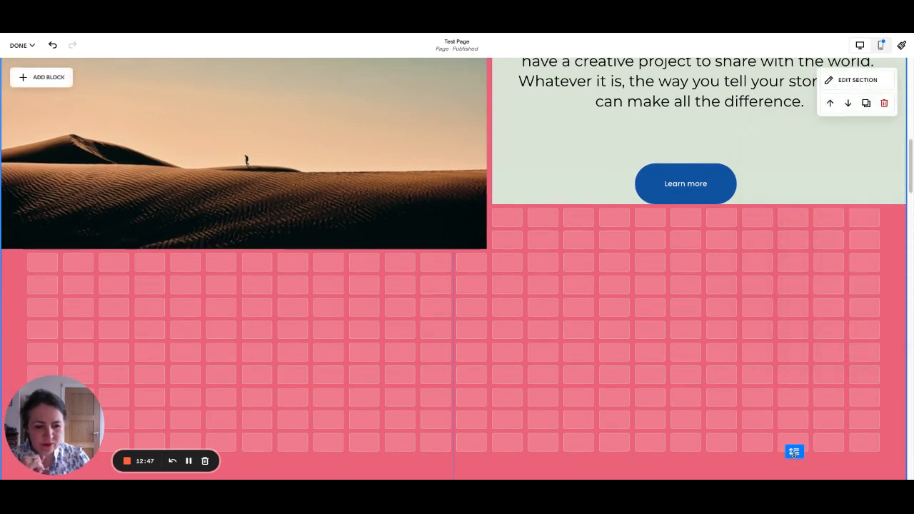
drag(794, 451, 794, 247)
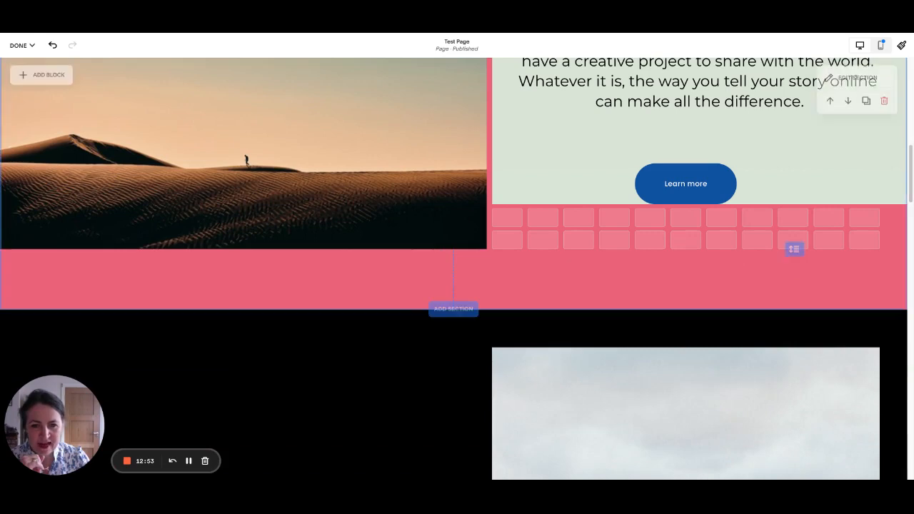
- Add a gallery block to the pink section below the desert image
click(46, 77)
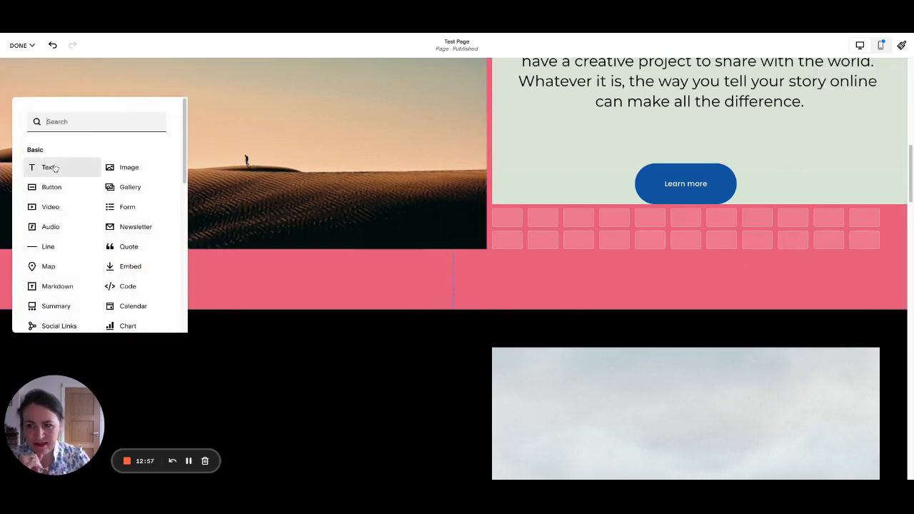
click(130, 187)
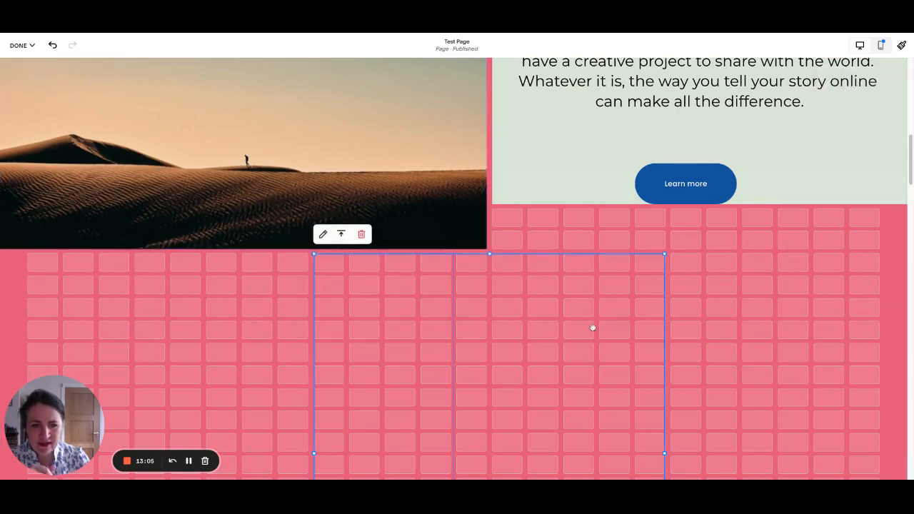
scroll(592, 326, down, 3)
scroll(795, 445, down, 3)
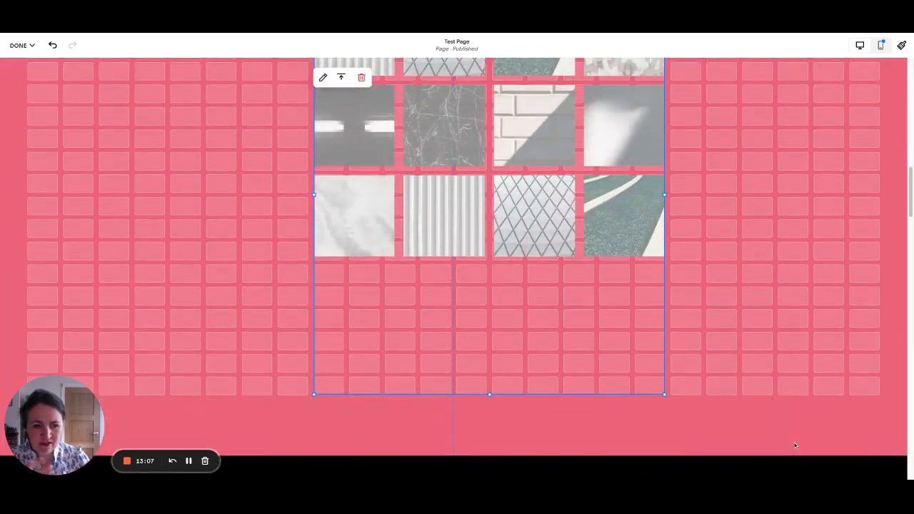
- Widen the gallery block by three columns on each side and raise its lower edge to make it shorter
drag(661, 198, 772, 195)
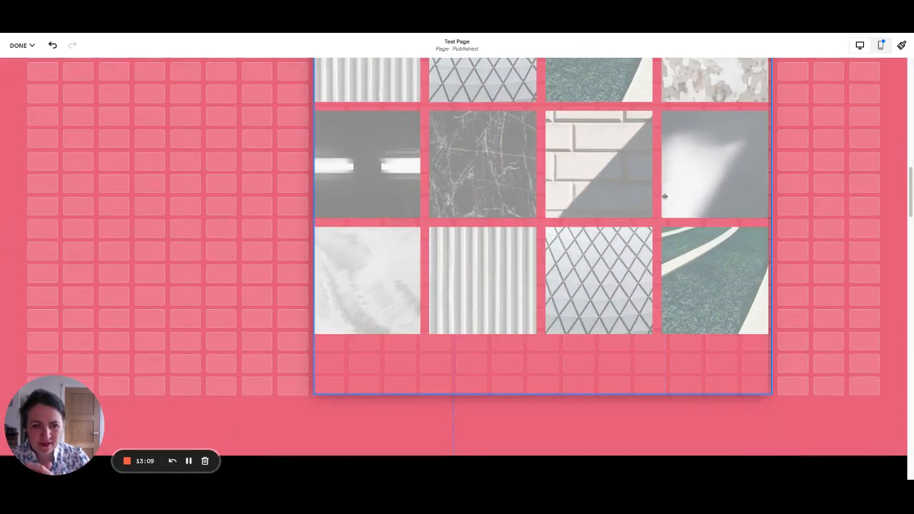
drag(314, 195, 207, 200)
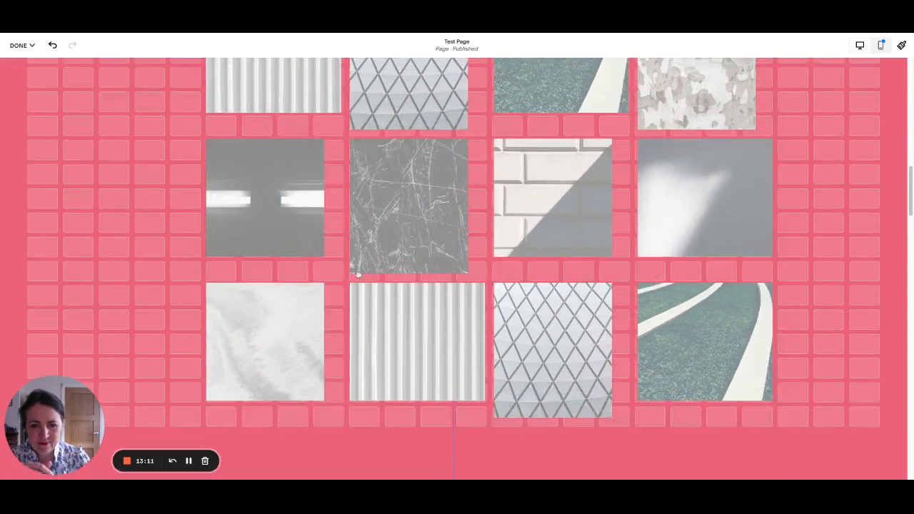
drag(488, 426, 488, 301)
scroll(403, 202, up, 2)
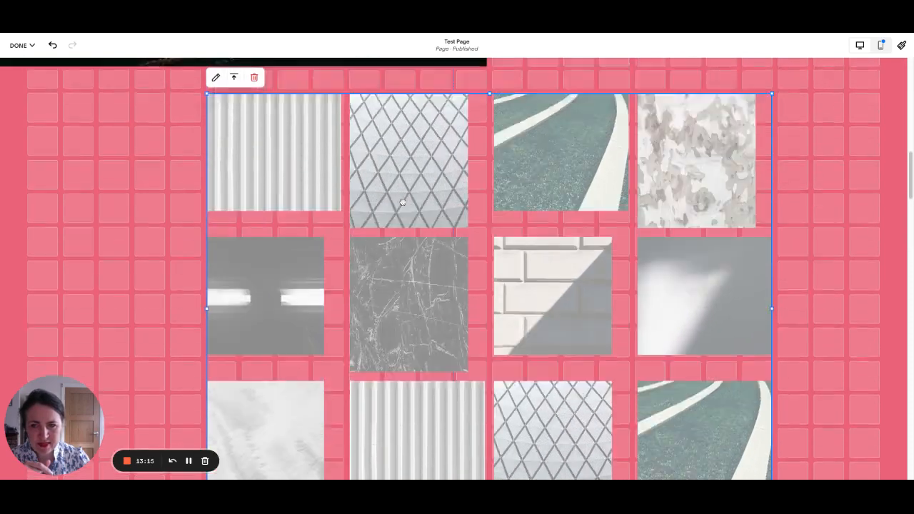
scroll(607, 261, down, 2)
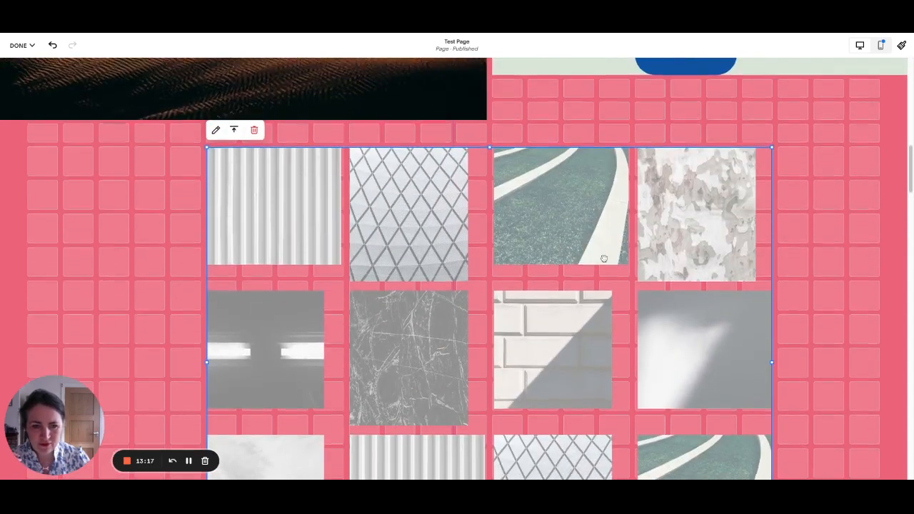
scroll(562, 271, up, 1)
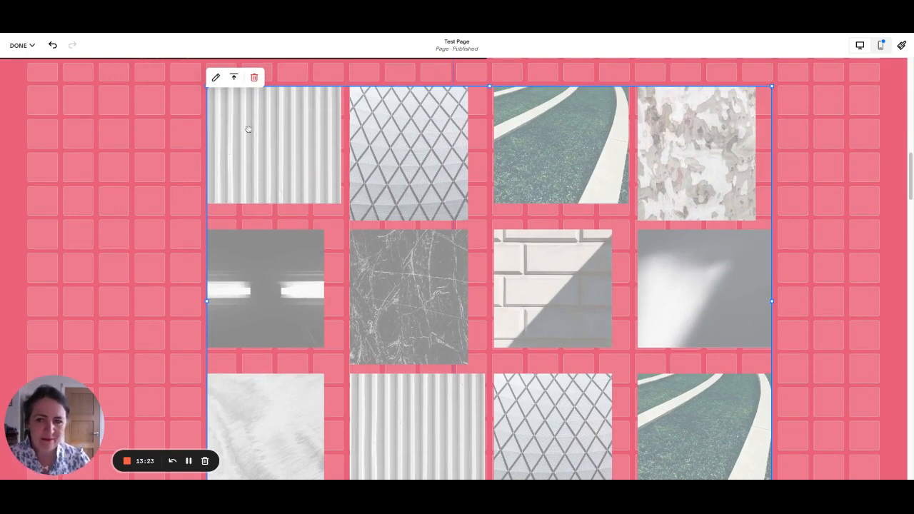
- Align the contents of the gallery block and of the green text block vertically to the middle
click(234, 77)
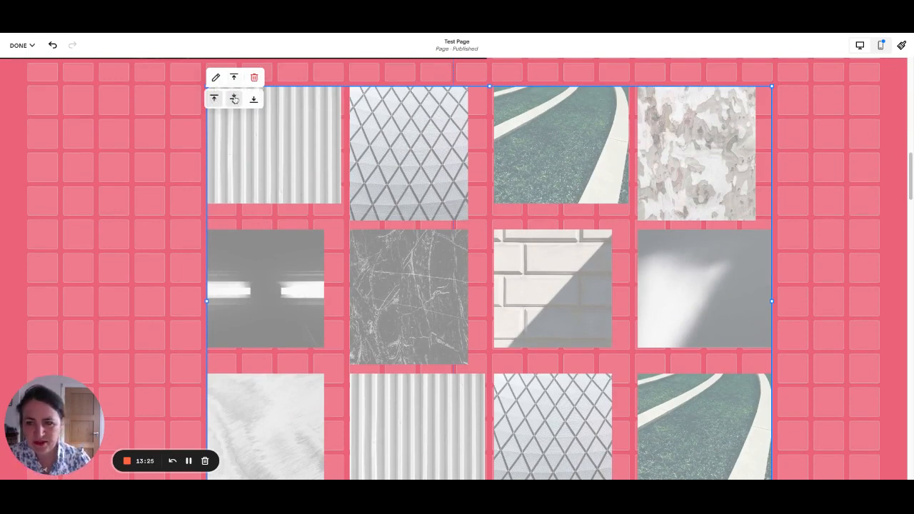
click(234, 98)
scroll(299, 147, up, 4)
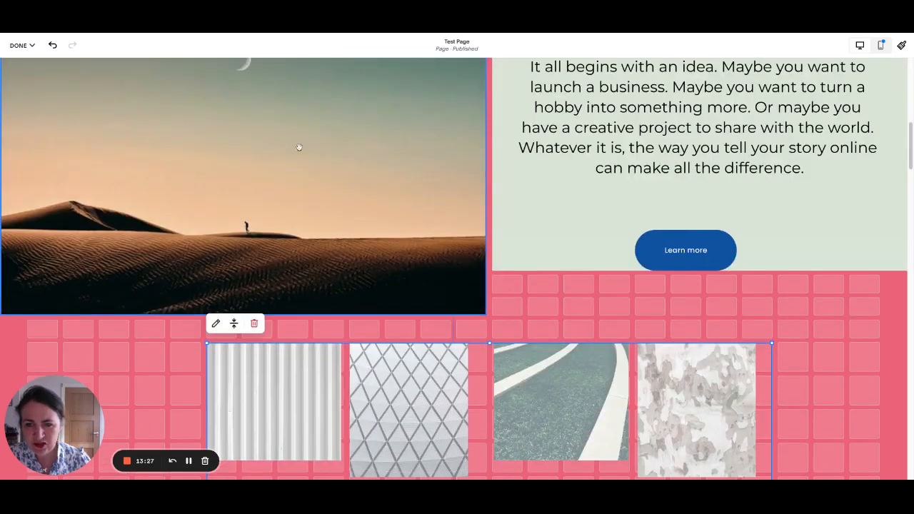
scroll(299, 147, up, 2)
click(543, 175)
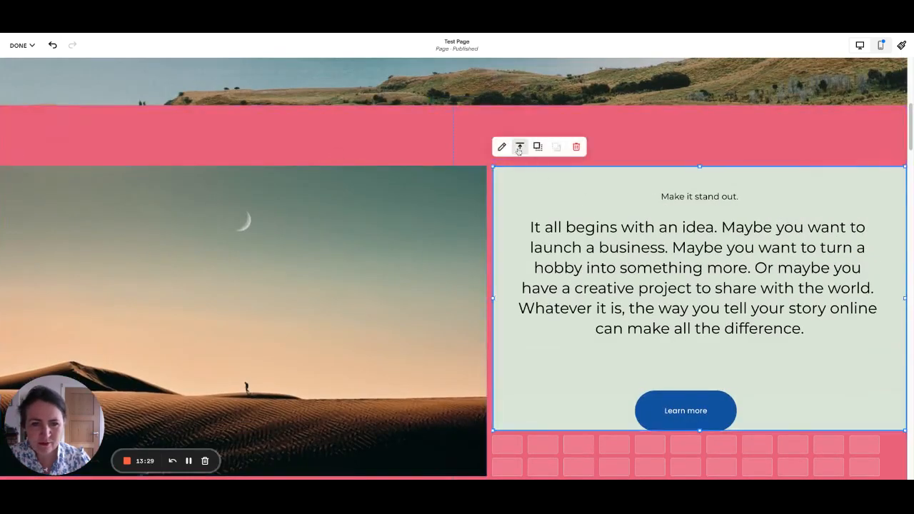
click(519, 147)
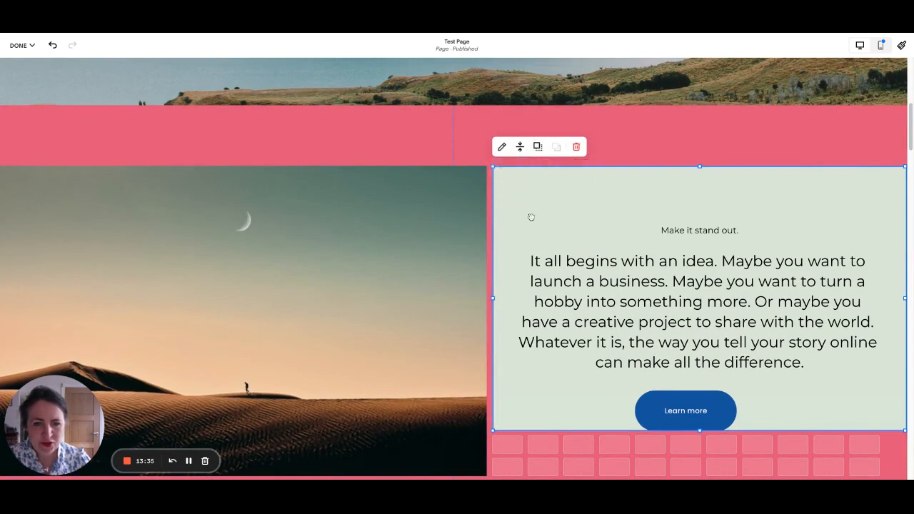
- Move the text block three columns left and one row down over the image, trying it in front of the button before sending it backward
drag(531, 217, 533, 216)
click(431, 171)
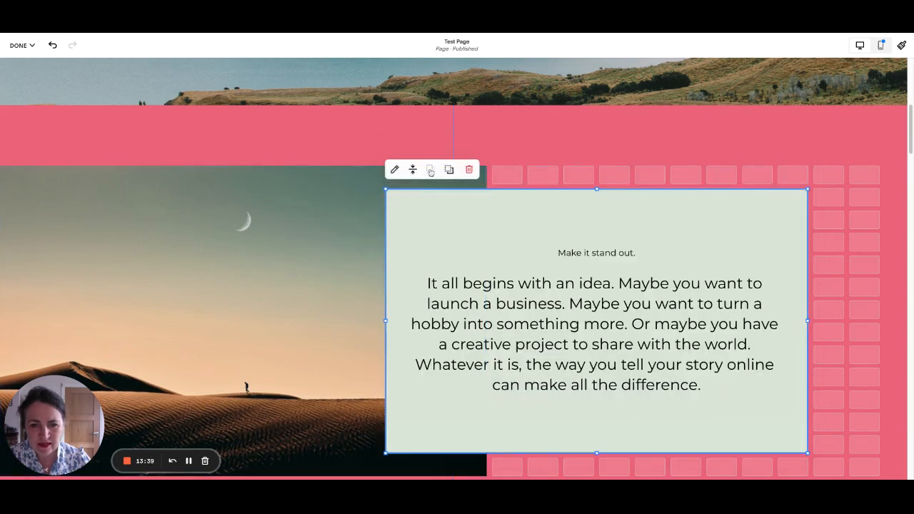
click(448, 170)
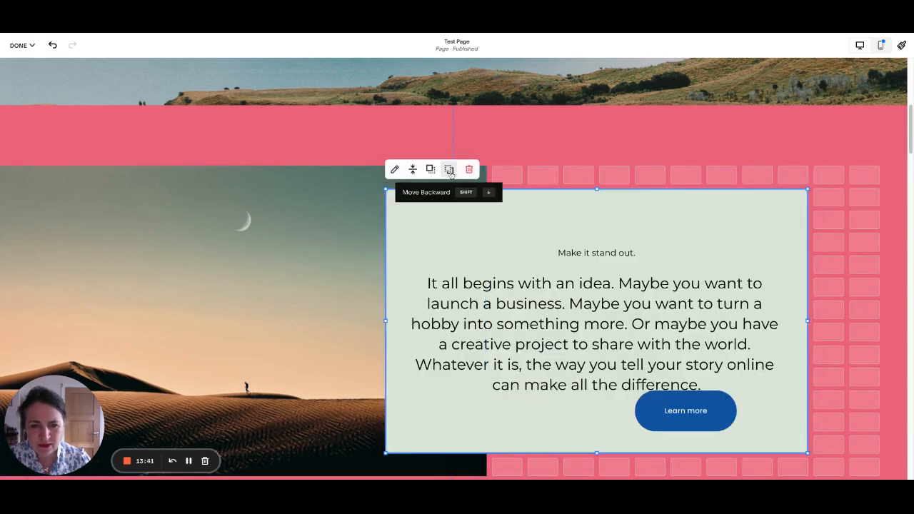
- Move the Learn more button three columns left and two rows down so it overlaps the text block's lower edge
drag(695, 410, 690, 410)
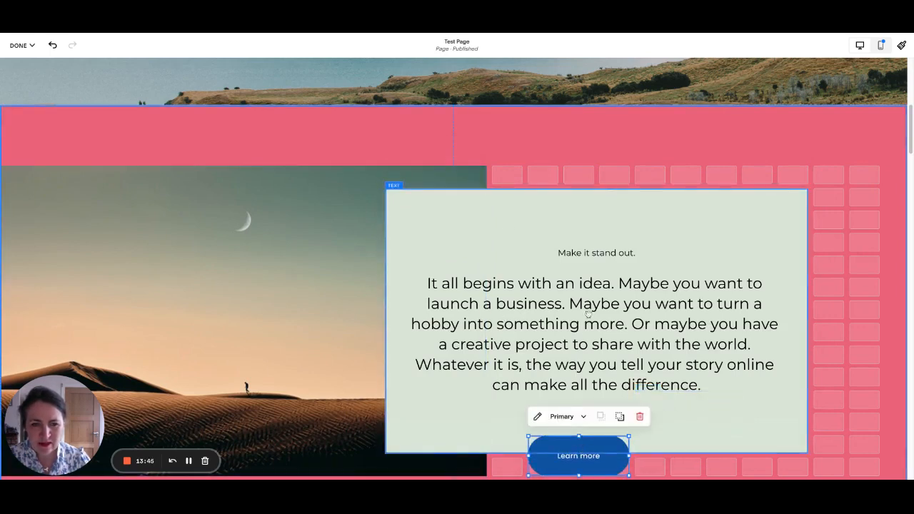
click(544, 171)
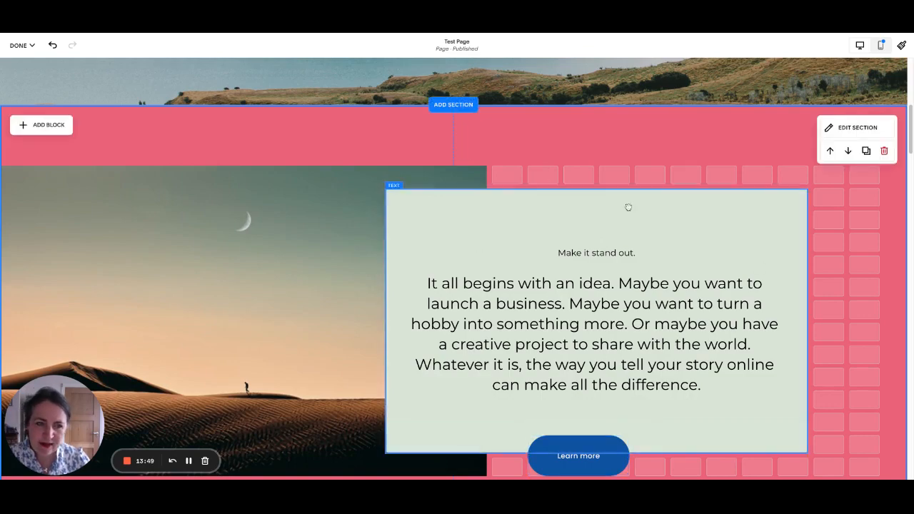
scroll(642, 214, down, 3)
scroll(642, 213, up, 3)
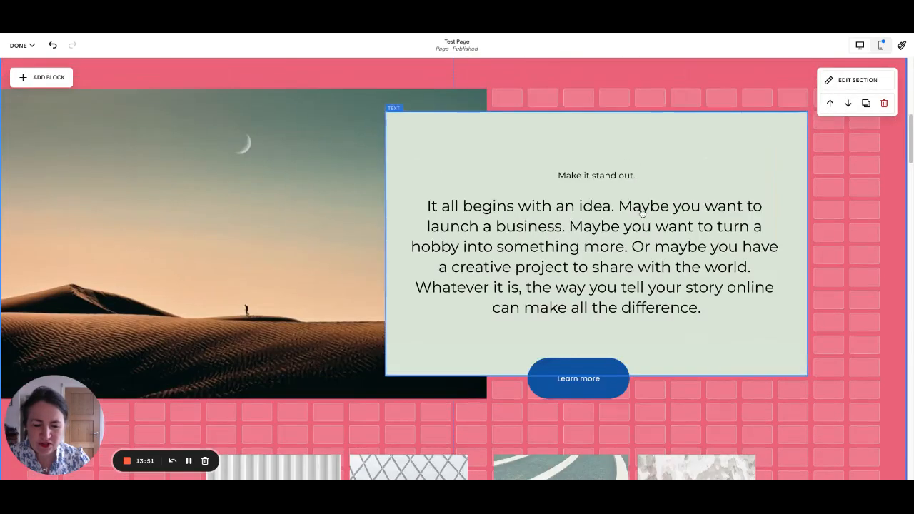
- Delete the gallery block below the desert image
scroll(638, 212, down, 3)
click(369, 291)
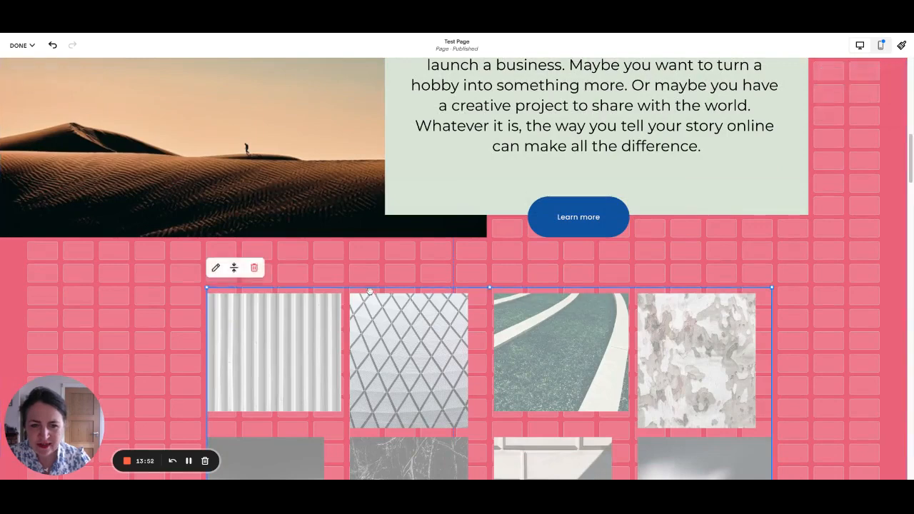
click(254, 268)
click(506, 284)
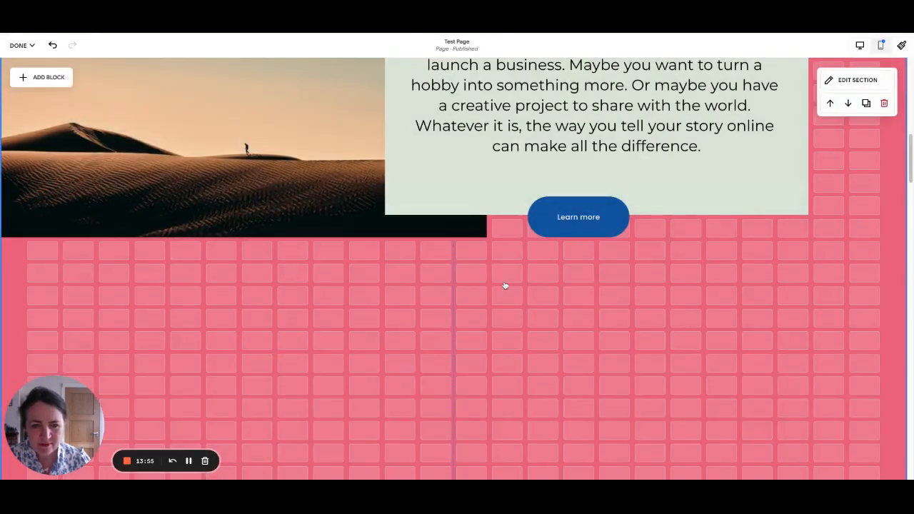
- Review the page from the empty grid rows and the black section up to the top banner and its upgrade option
scroll(655, 308, down, 5)
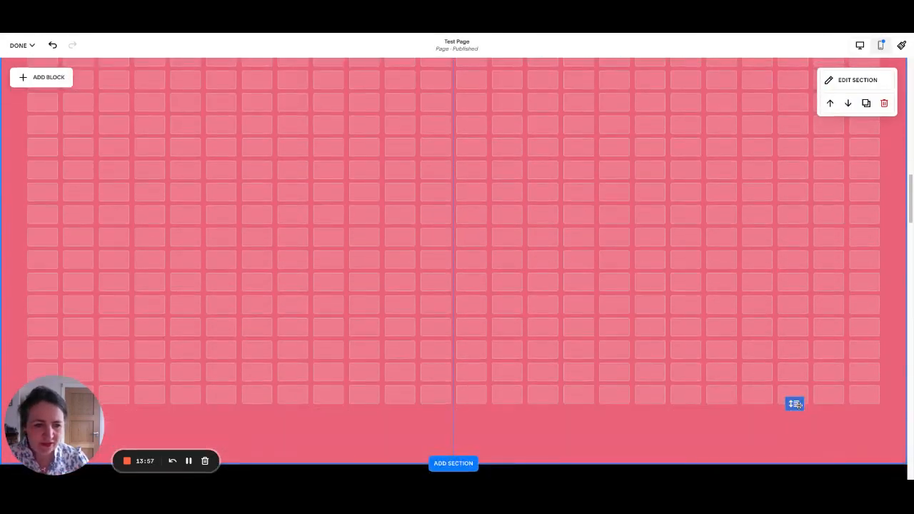
scroll(679, 94, down, 5)
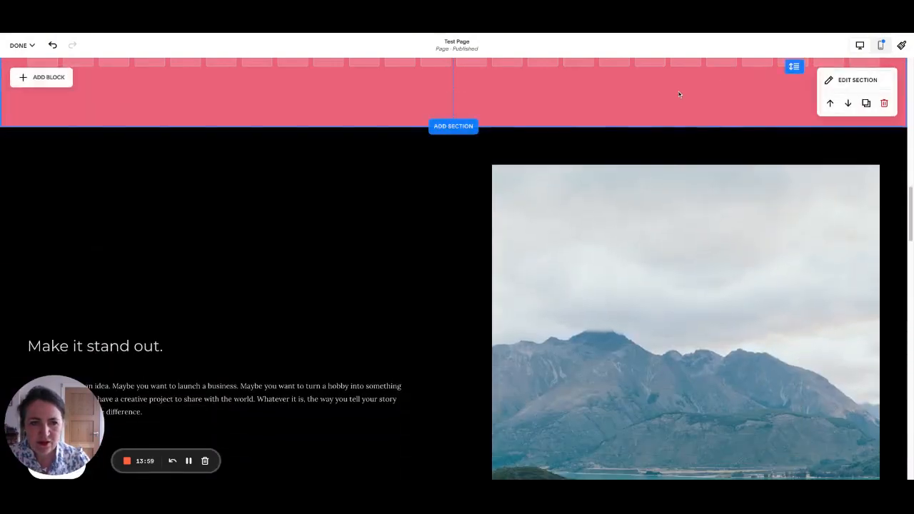
scroll(679, 95, up, 10)
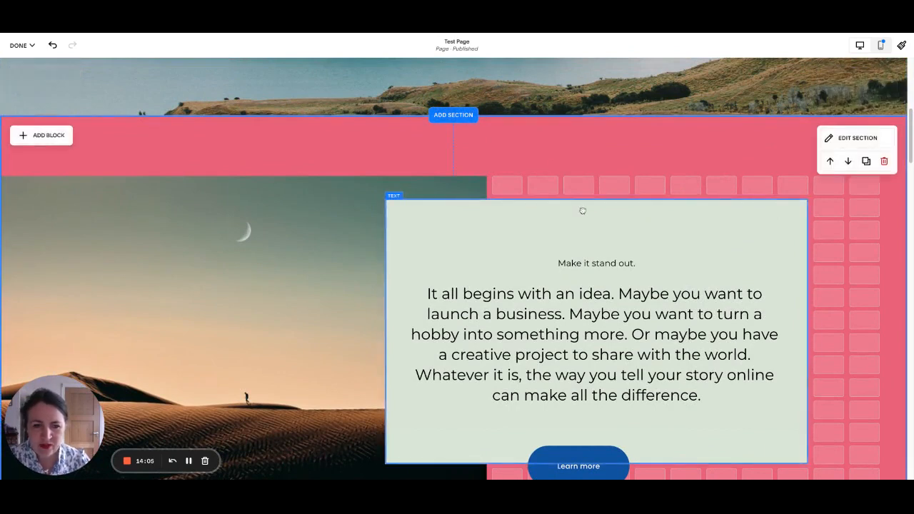
scroll(582, 209, up, 3)
scroll(582, 209, up, 1)
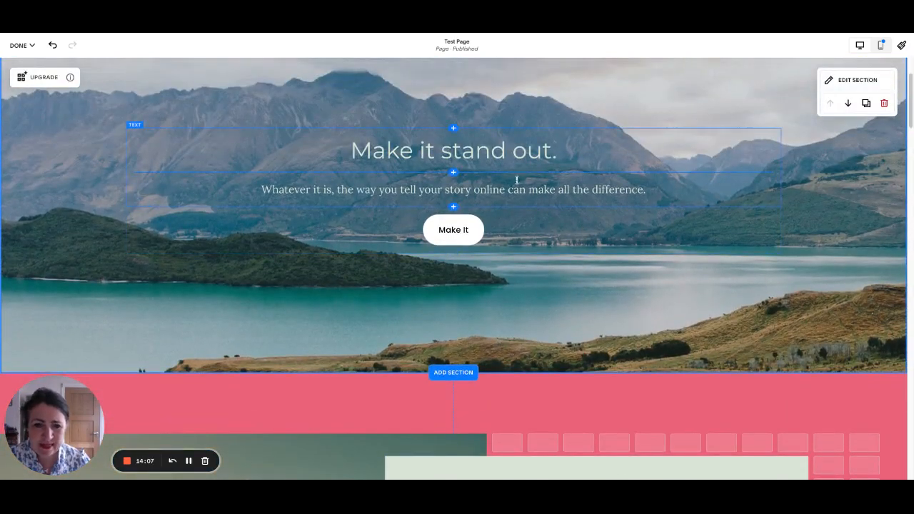
scroll(545, 183, up, 2)
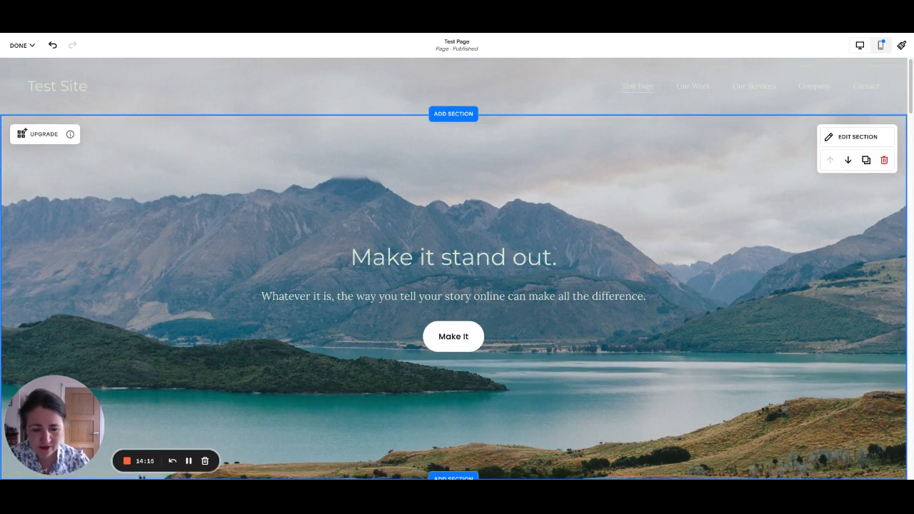
scroll(515, 254, down, 3)
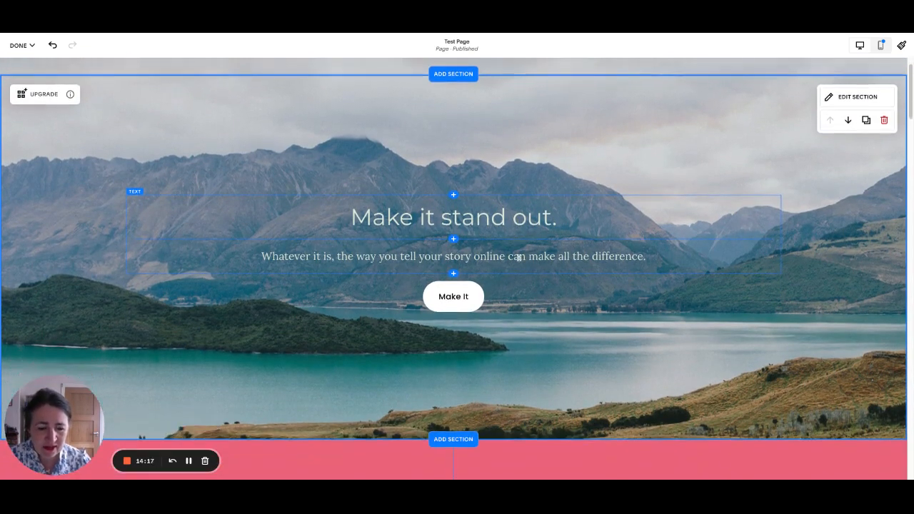
scroll(520, 258, down, 3)
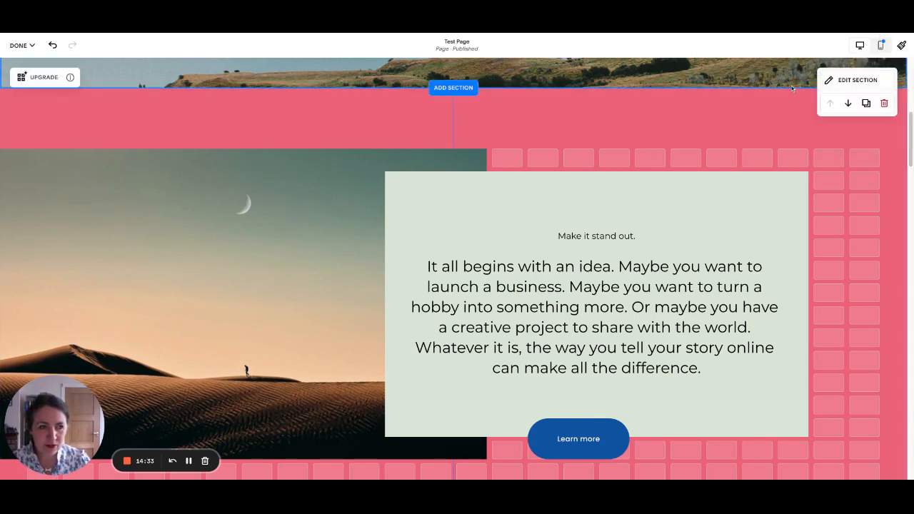
- Switch to the mobile view and examine how the banner, image, text block and button are stacked
click(881, 45)
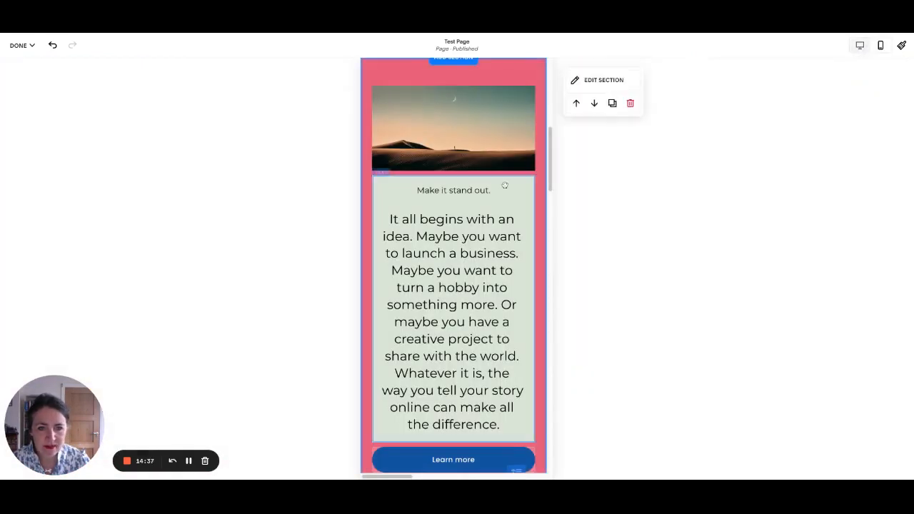
scroll(493, 182, up, 10)
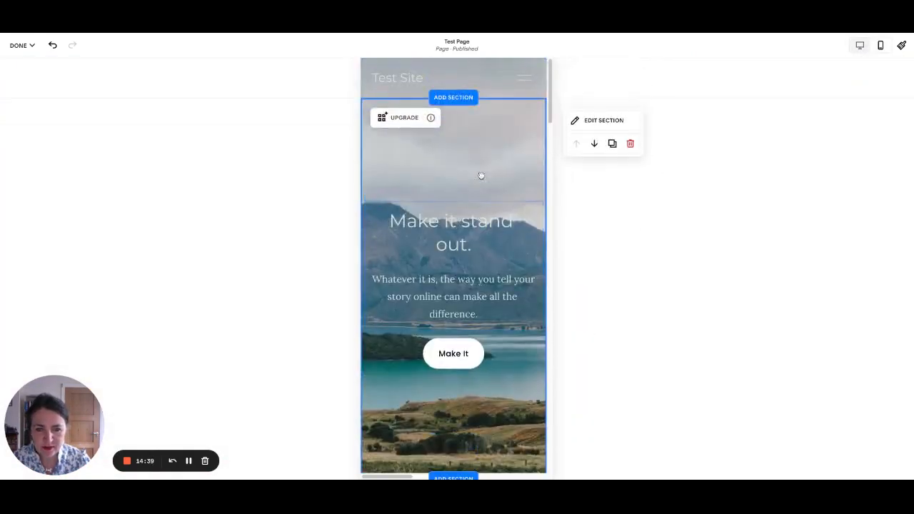
scroll(475, 245, down, 4)
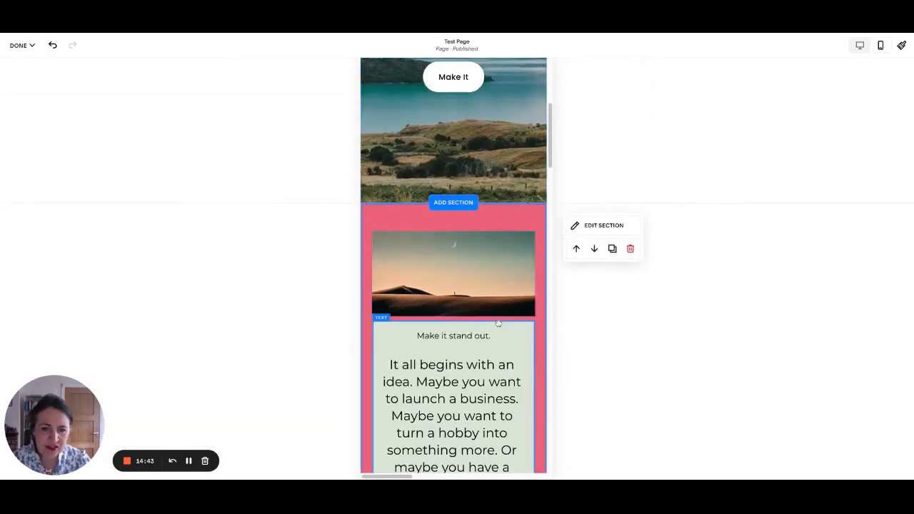
scroll(498, 323, down, 2)
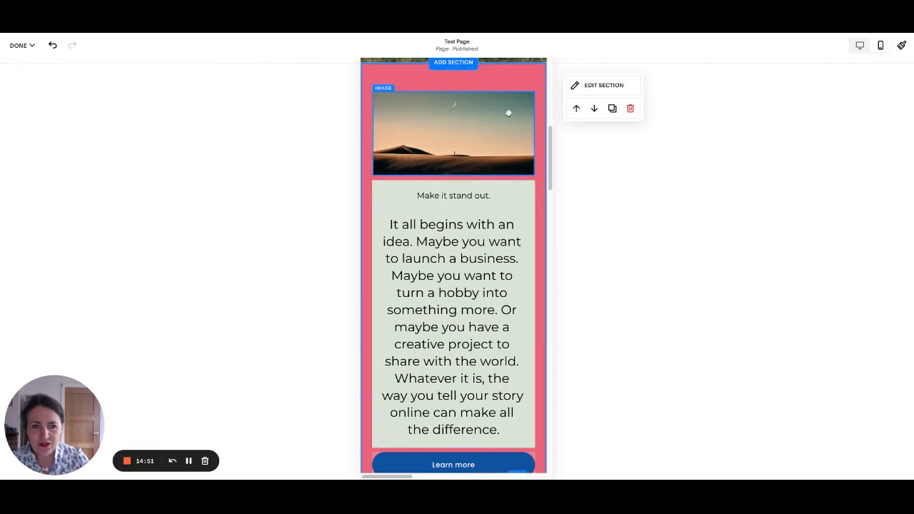
scroll(457, 114, up, 5)
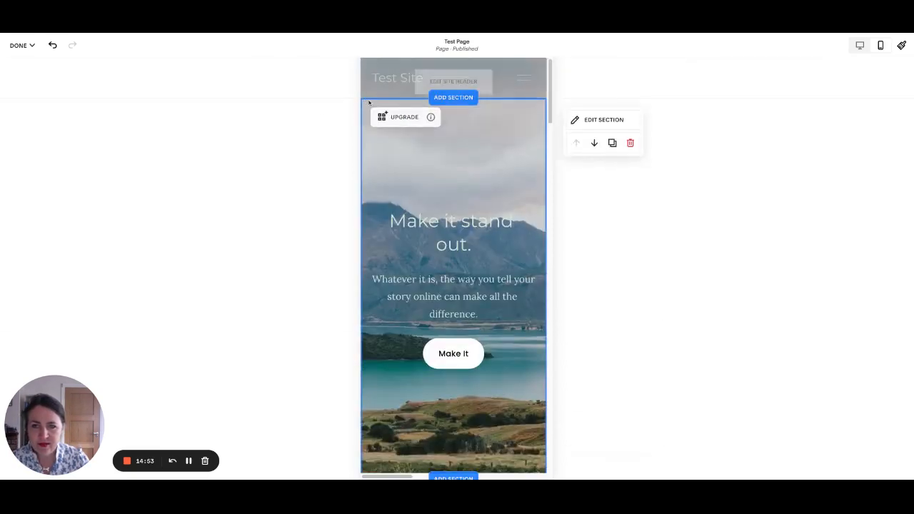
scroll(418, 171, down, 5)
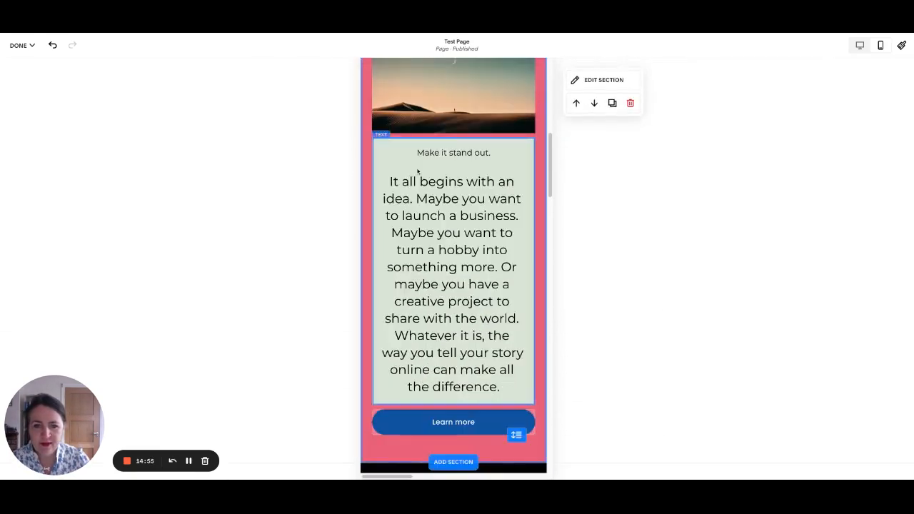
scroll(425, 120, up, 1)
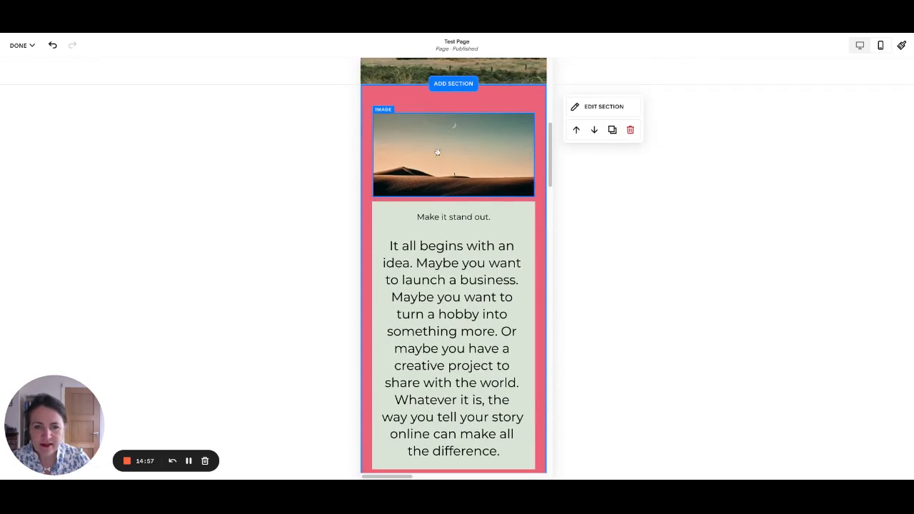
scroll(438, 152, down, 2)
scroll(443, 163, up, 4)
scroll(445, 181, up, 1)
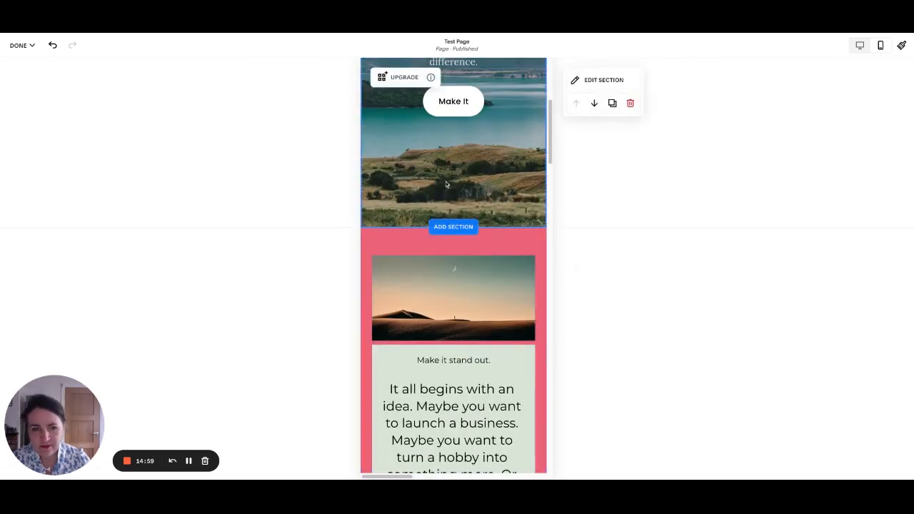
scroll(450, 235, down, 2)
scroll(452, 248, down, 3)
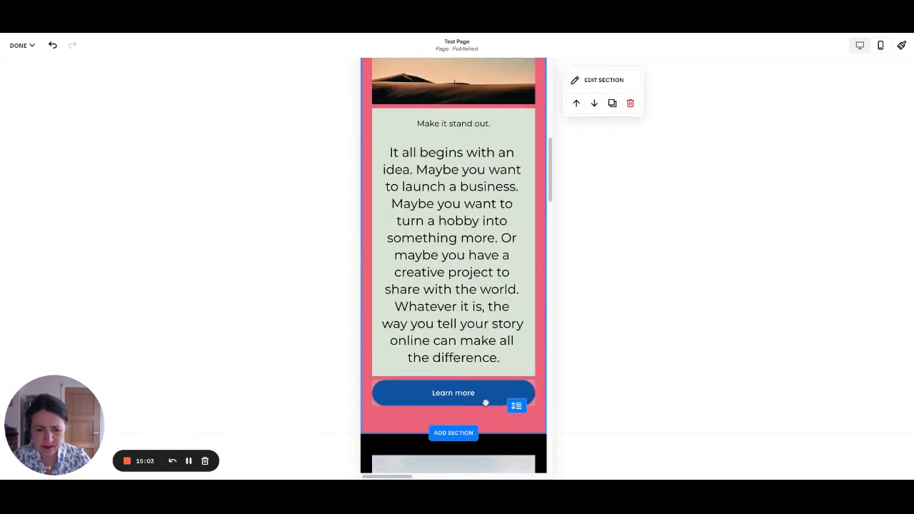
- Move the Learn more button above the text block in the mobile layout so it overlaps the desert image's lower edge by one row
drag(503, 400, 500, 123)
drag(494, 158, 493, 165)
scroll(492, 158, up, 2)
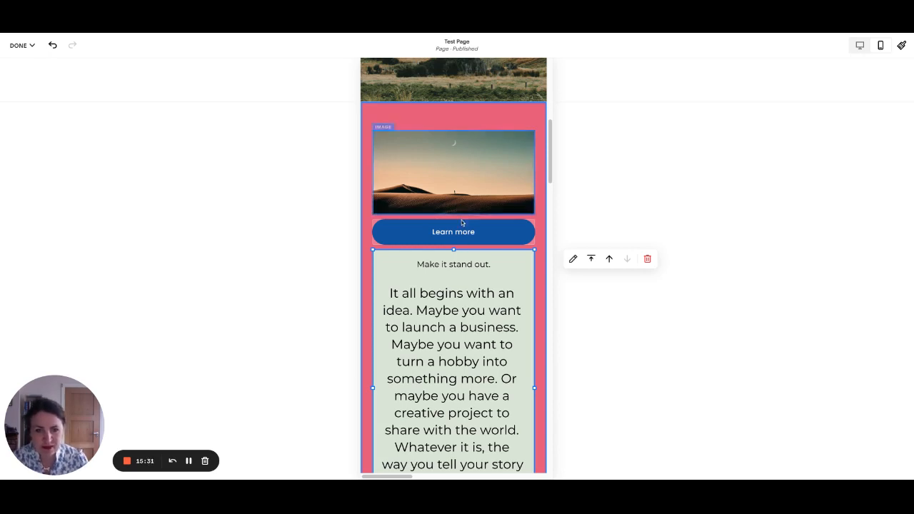
drag(463, 232, 463, 231)
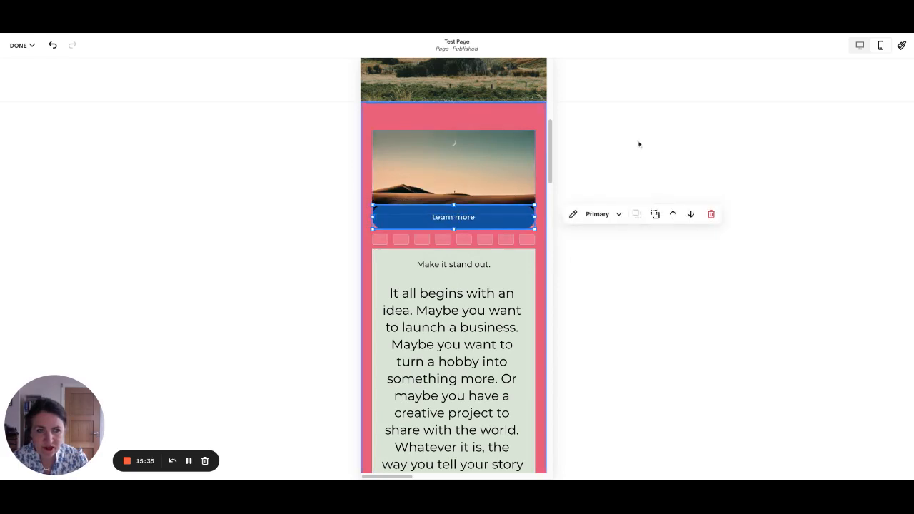
- Compare the Learn more button's position in the desktop layout with its position in the mobile layout
click(859, 46)
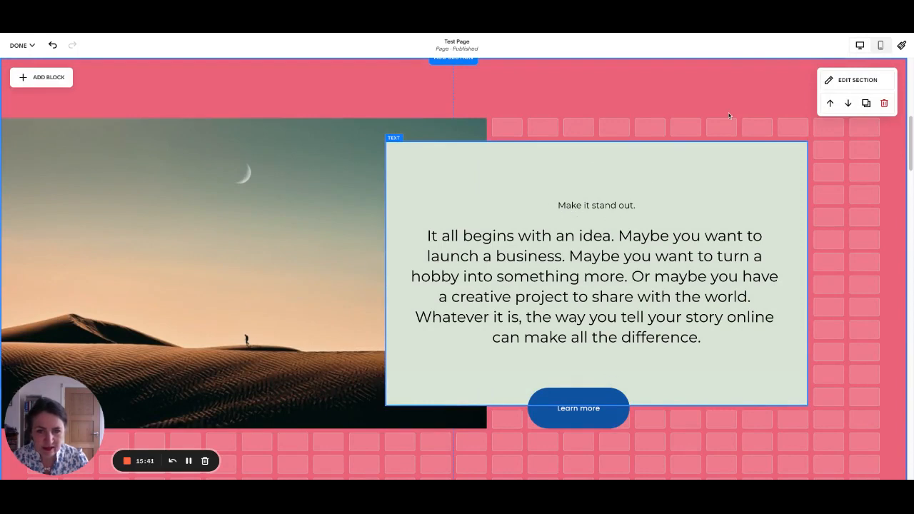
click(880, 45)
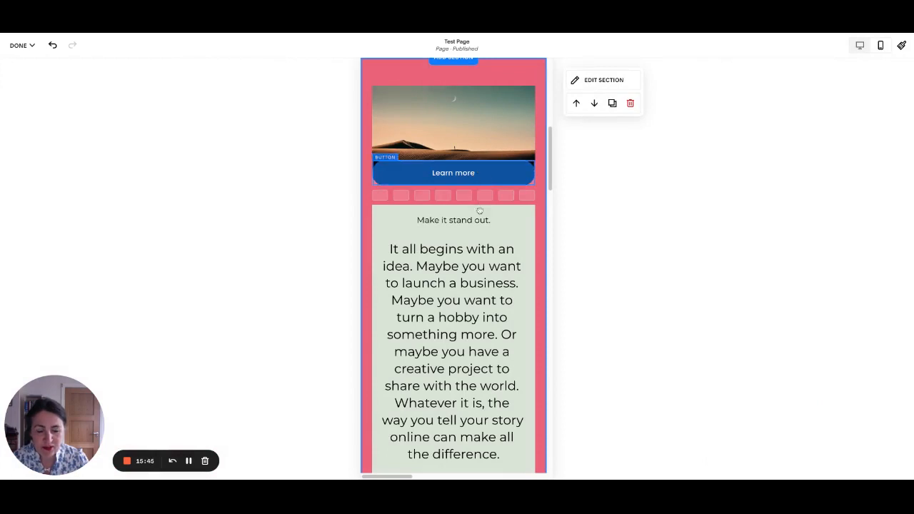
scroll(481, 220, up, 2)
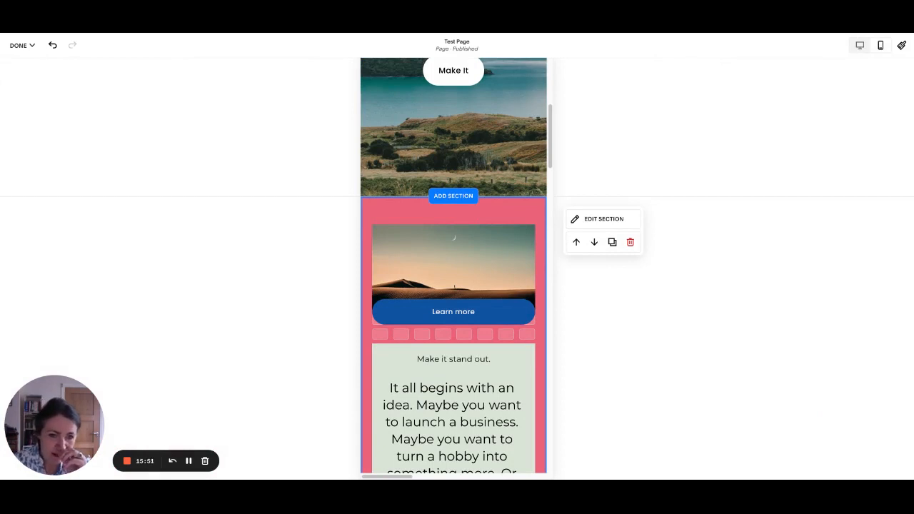
scroll(476, 271, down, 2)
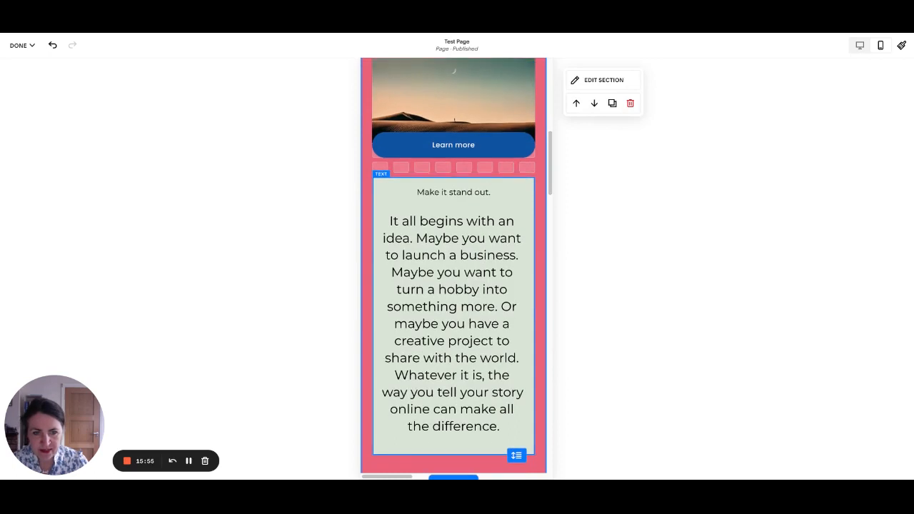
- Move the mobile text block three rows down and the Learn more button three rows down into the gap below the image
scroll(517, 406, down, 1)
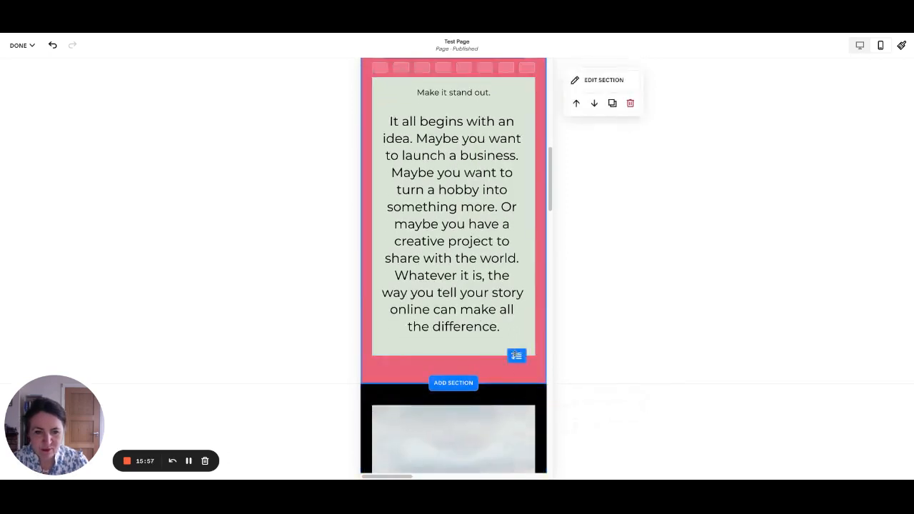
drag(516, 353, 515, 357)
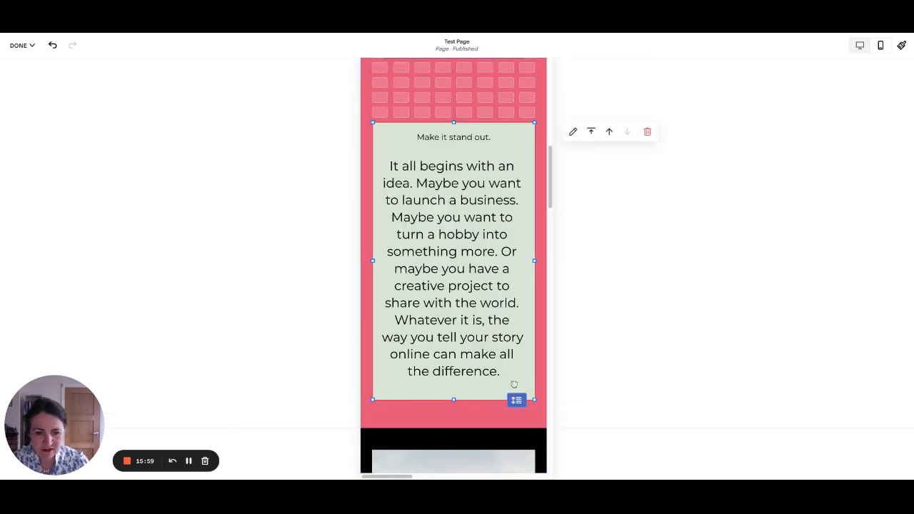
scroll(457, 235, up, 2)
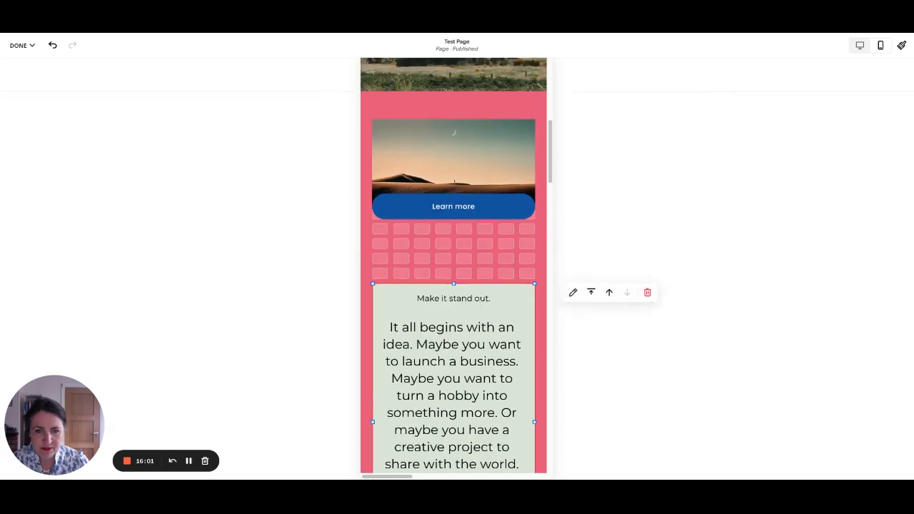
drag(470, 212, 472, 211)
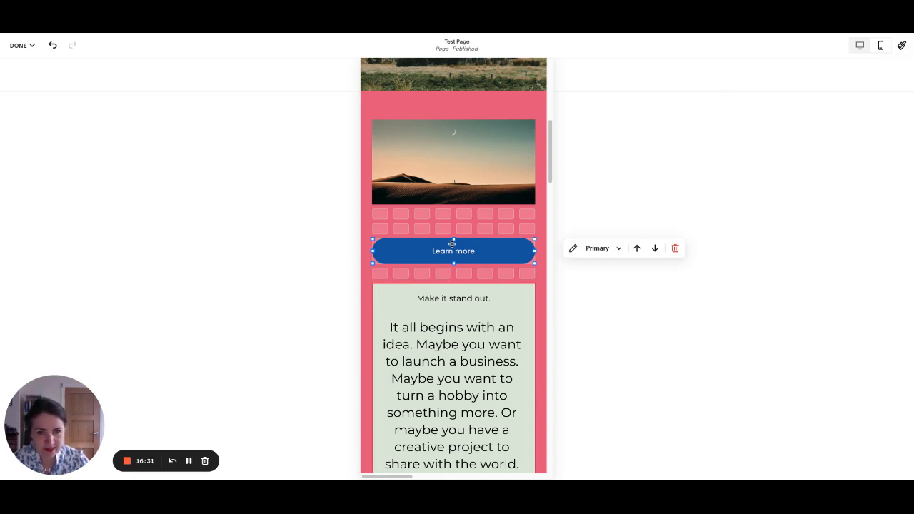
- Return to the desktop view and shorten the pink section to leave six empty grid rows below the desert image
click(860, 45)
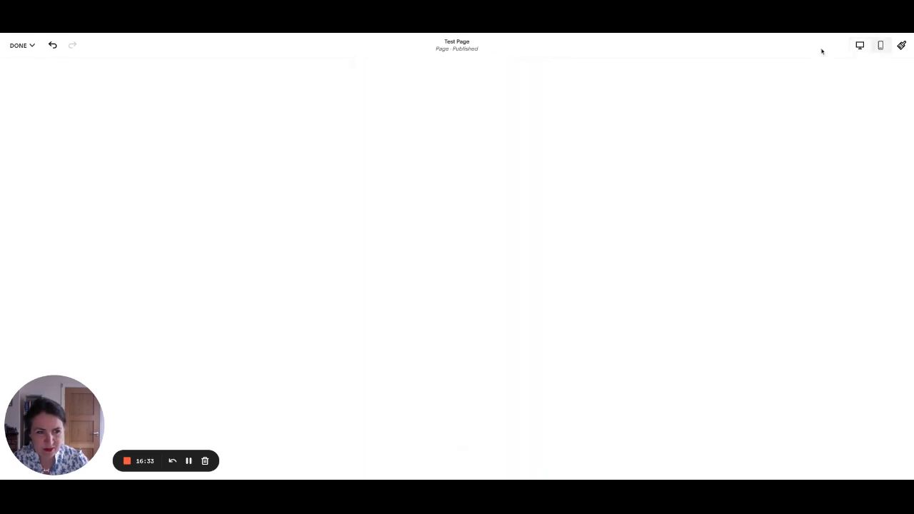
scroll(597, 176, up, 1)
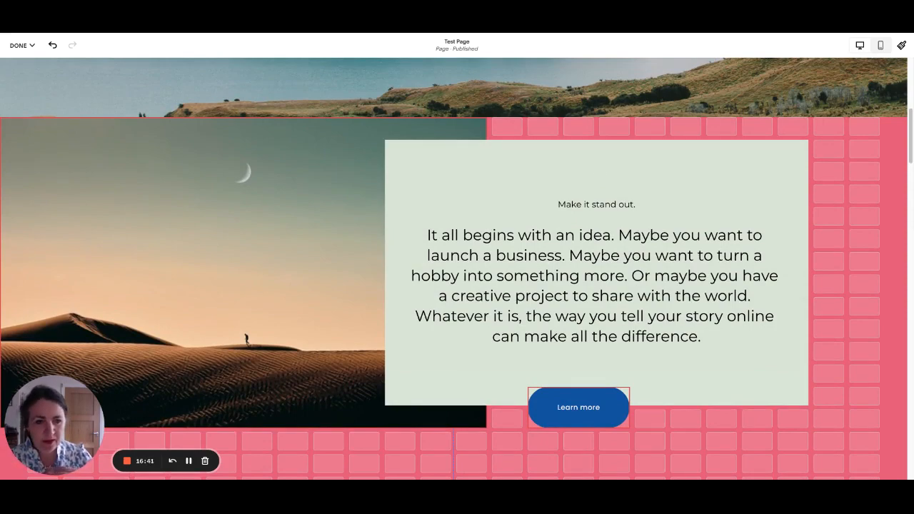
scroll(795, 224, down, 5)
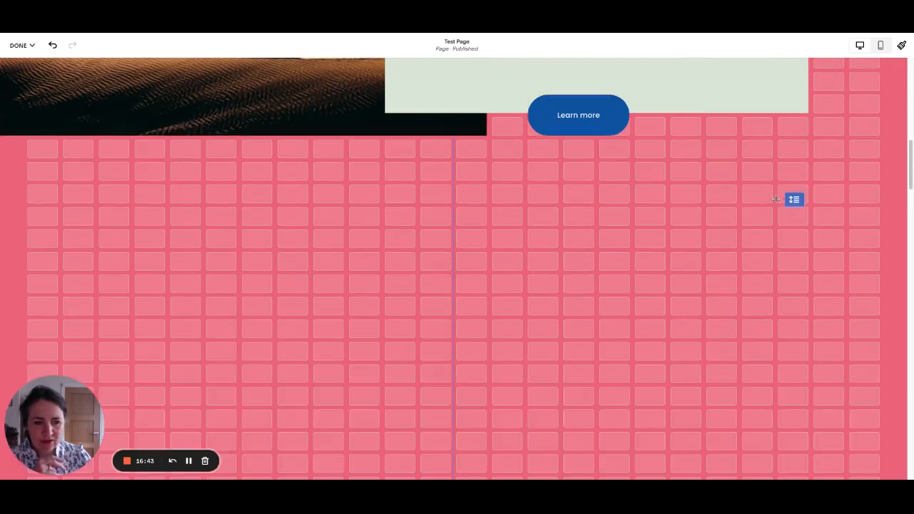
scroll(763, 292, up, 1)
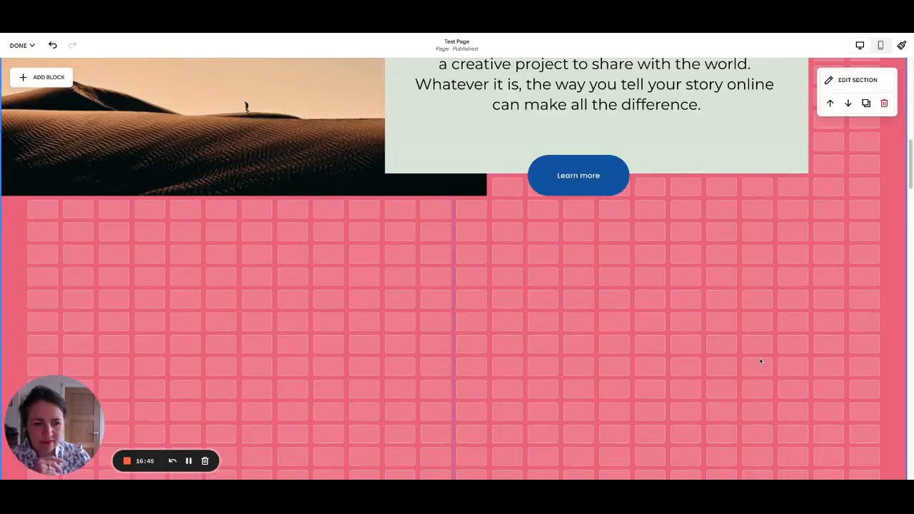
scroll(761, 361, down, 3)
scroll(535, 125, down, 5)
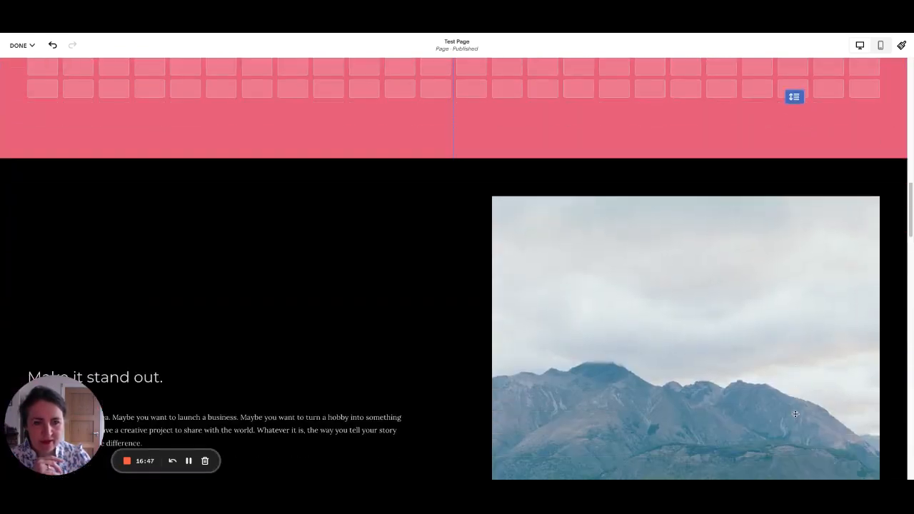
scroll(534, 126, up, 2)
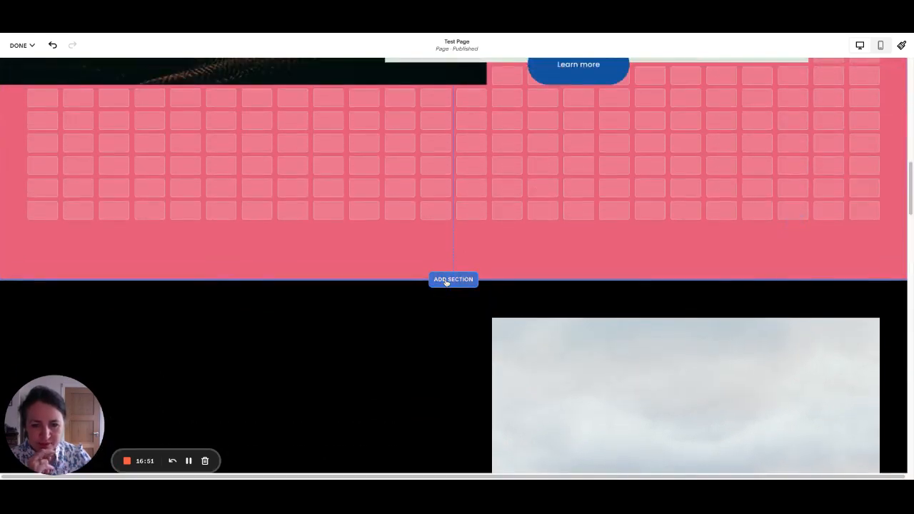
- Look through the section categories and add a blank section between the pink section and the black mountain section
click(446, 280)
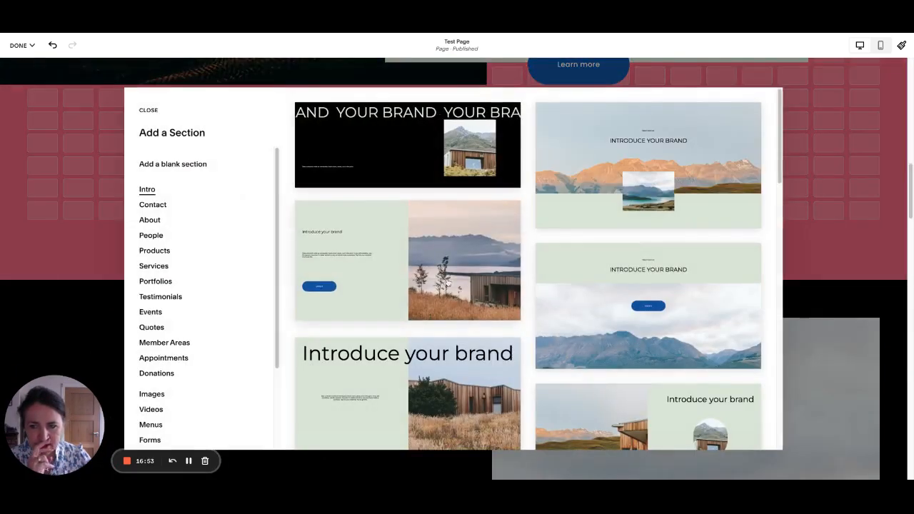
scroll(198, 310, down, 4)
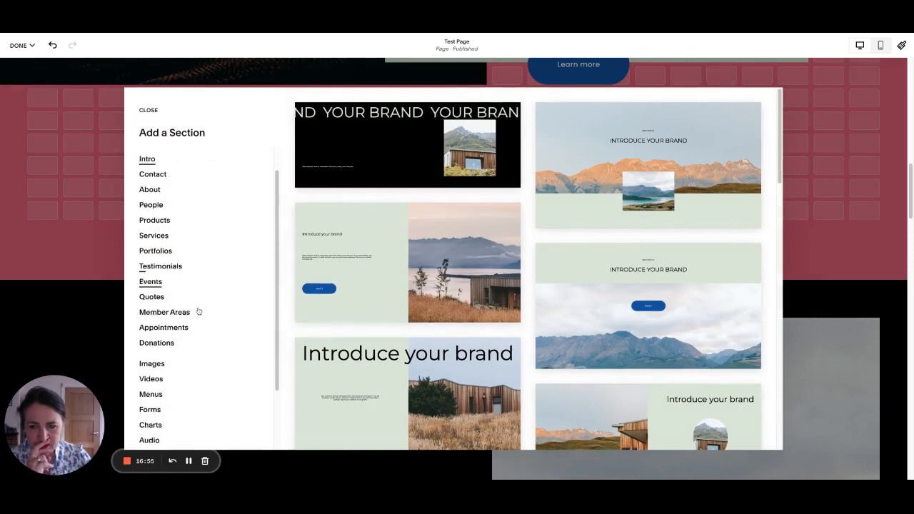
scroll(198, 310, up, 3)
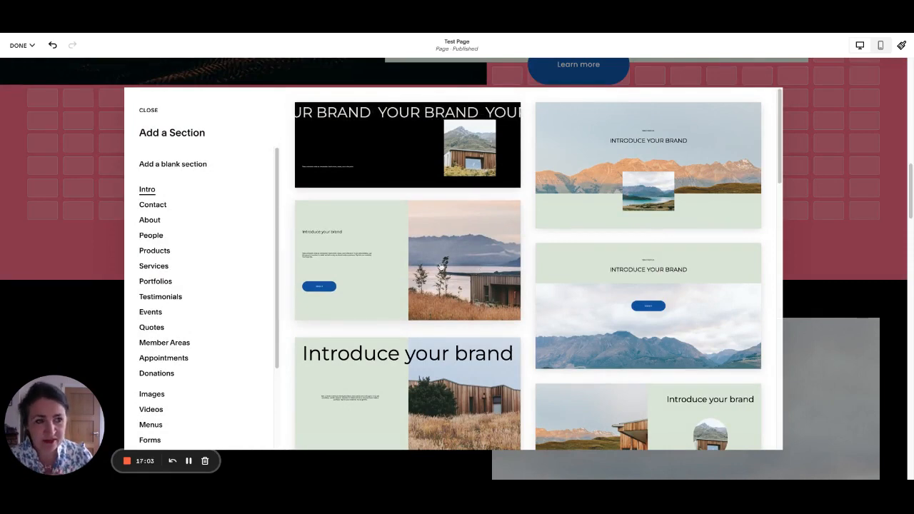
scroll(238, 296, down, 4)
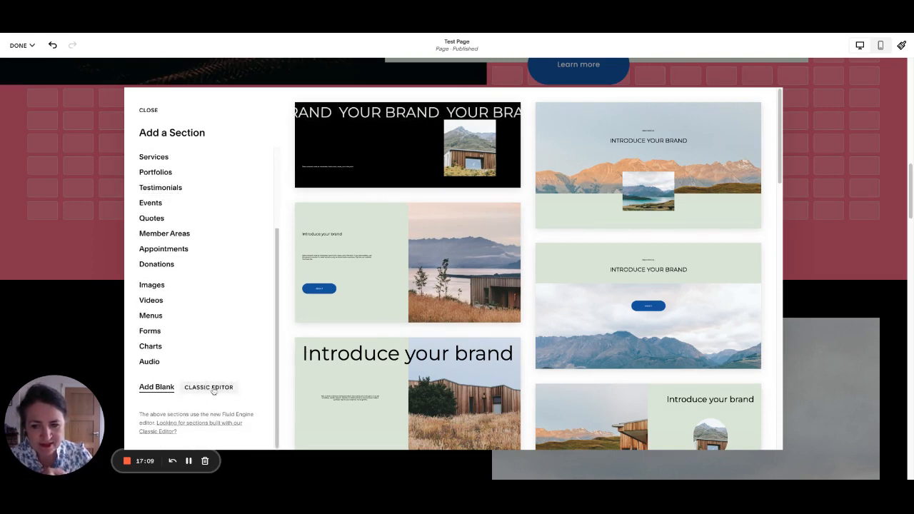
scroll(200, 249, up, 4)
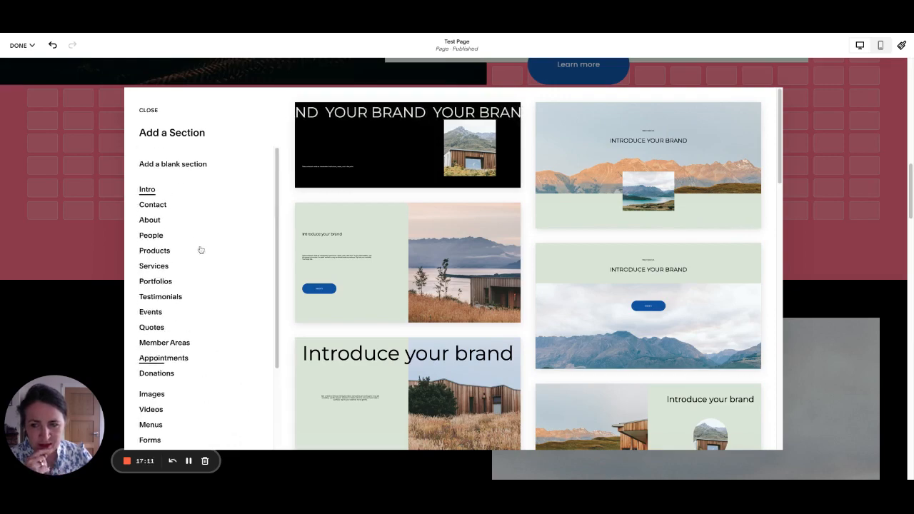
click(189, 165)
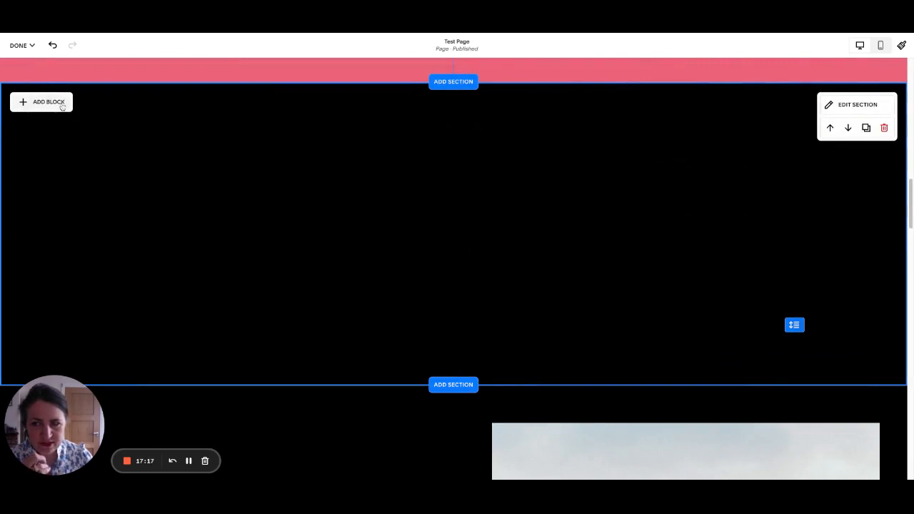
- Apply the Bright 2 color theme to the new blank section, trying Bright 1 for comparison
click(830, 106)
click(850, 133)
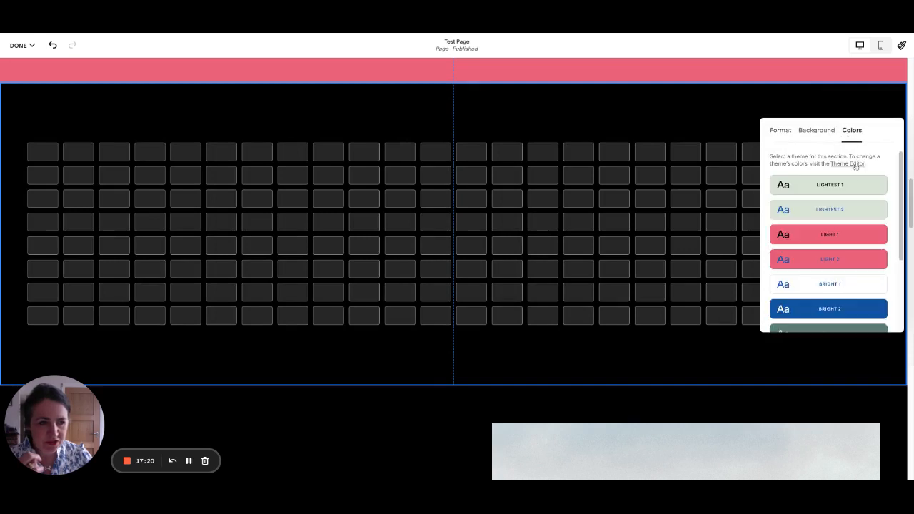
click(861, 305)
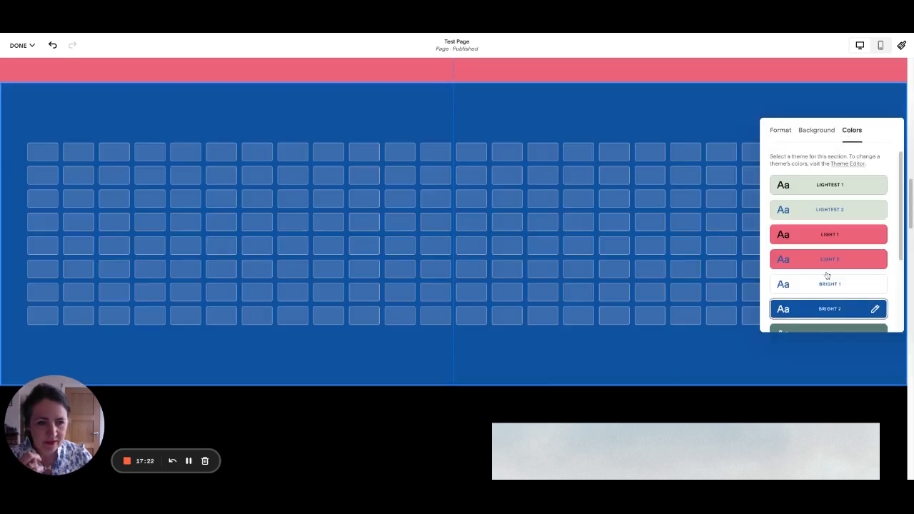
click(868, 285)
click(858, 309)
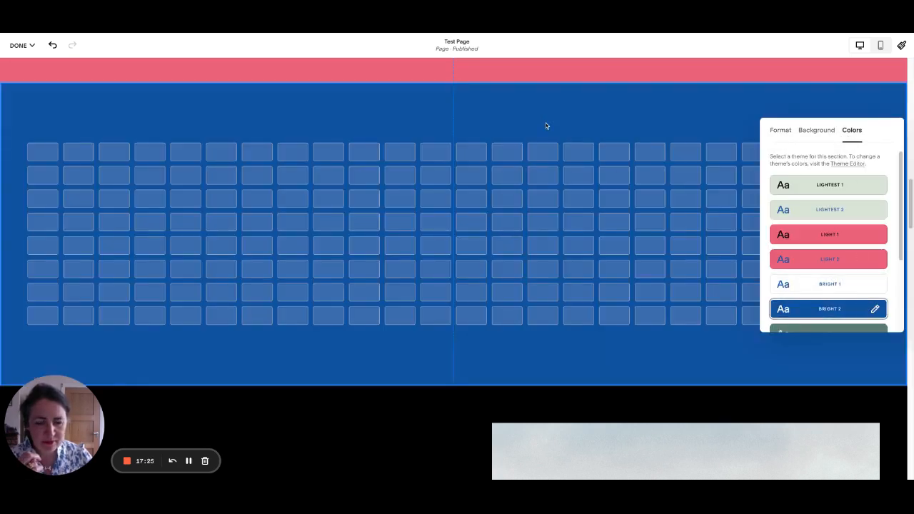
click(545, 124)
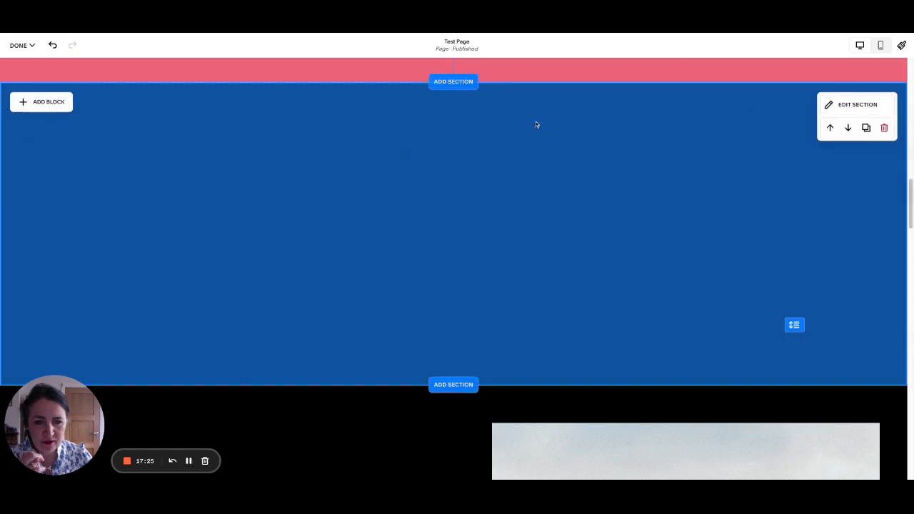
- Add an image block to the blue section and fill it with a free stock photo of sunlit mountain peaks
click(53, 104)
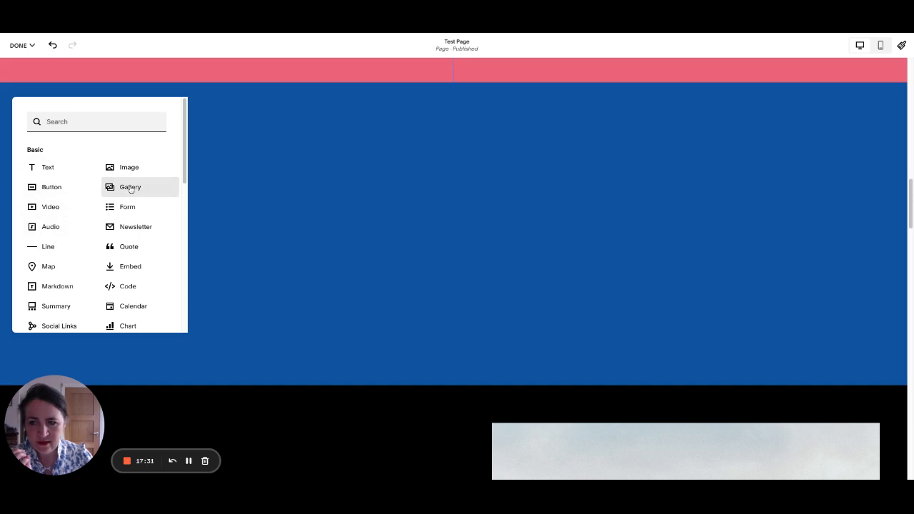
click(118, 166)
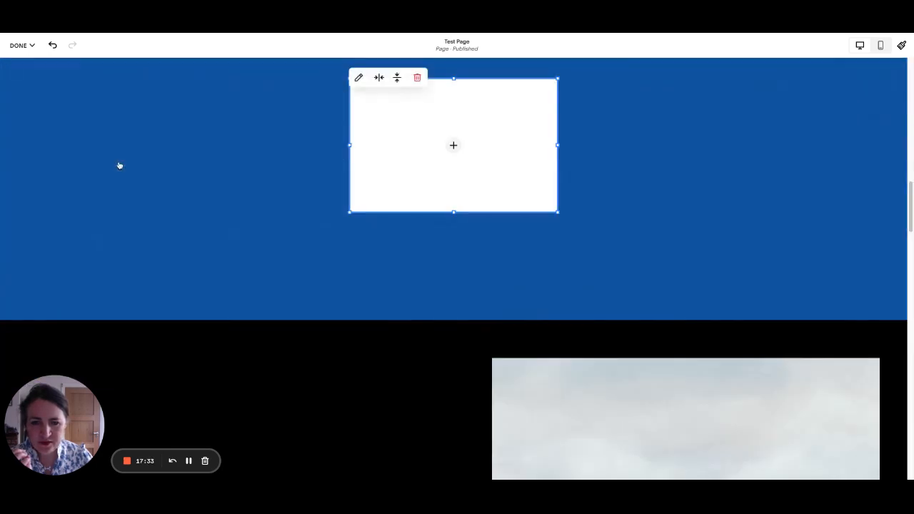
click(408, 147)
click(409, 166)
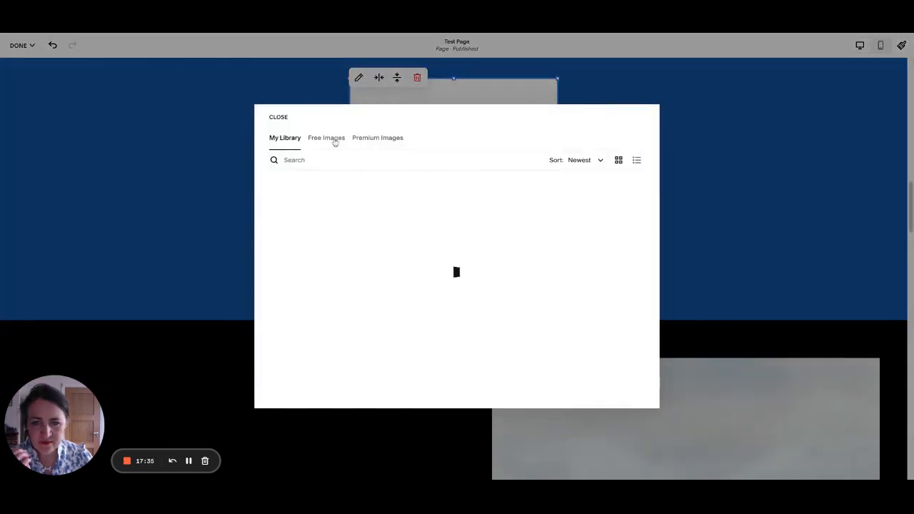
click(330, 139)
click(494, 244)
click(502, 285)
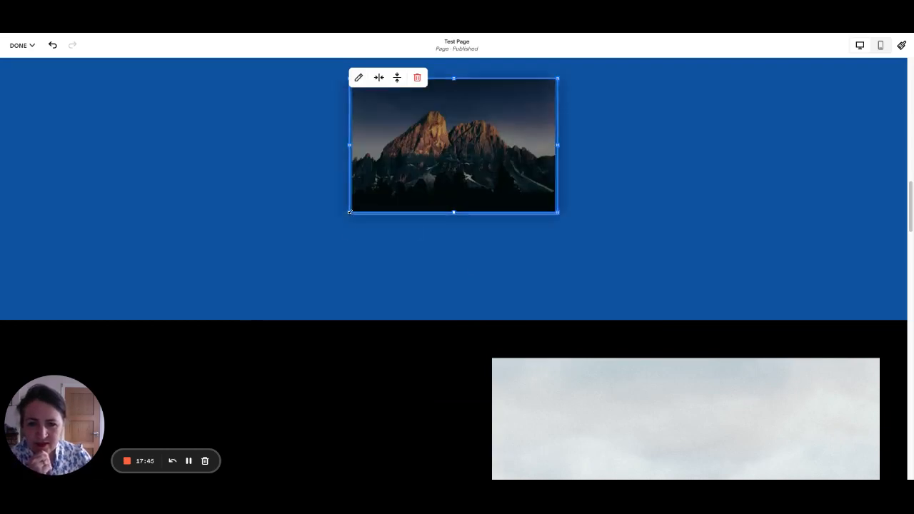
- Enlarge the mountain image block three columns left, two rows down and four columns right, and set the image to Fill
drag(349, 212, 242, 260)
drag(562, 80, 699, 80)
click(251, 78)
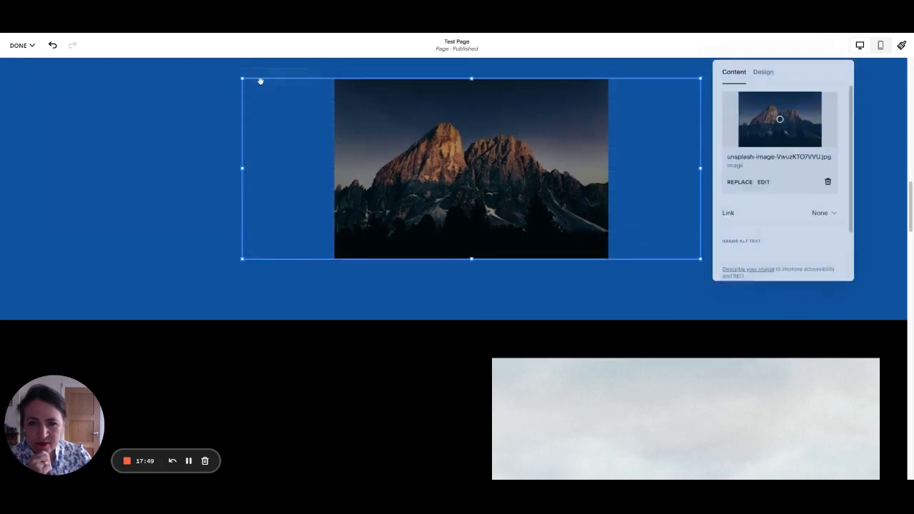
click(763, 70)
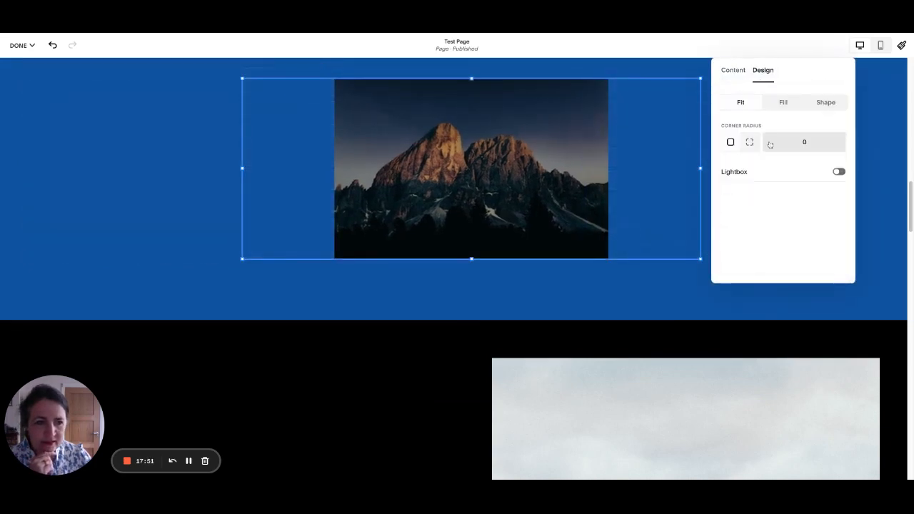
click(784, 103)
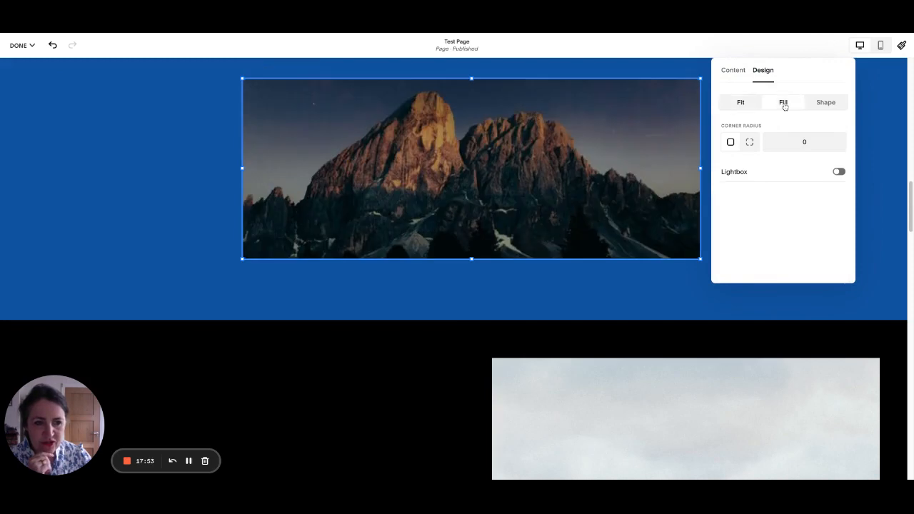
- Switch the mountain image's design to Shape and apply the four-lobed clover from the 1:1 shapes
click(828, 103)
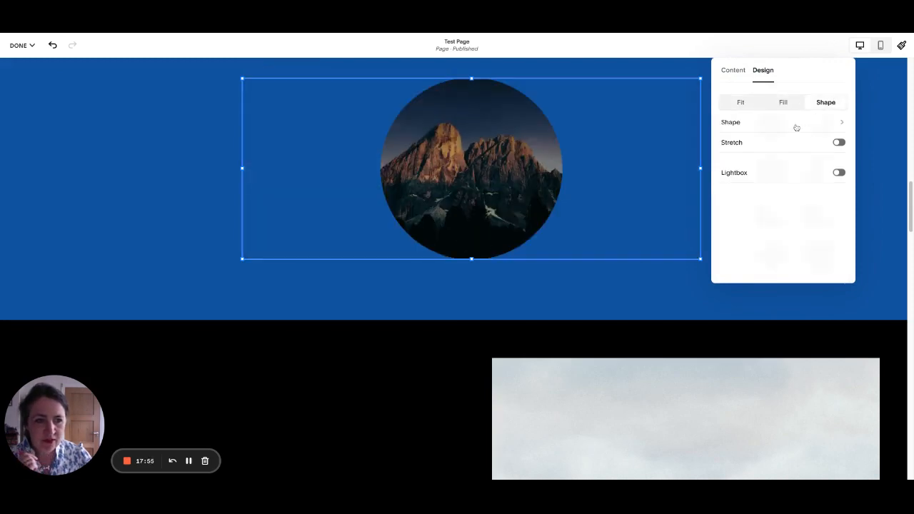
click(797, 123)
click(790, 173)
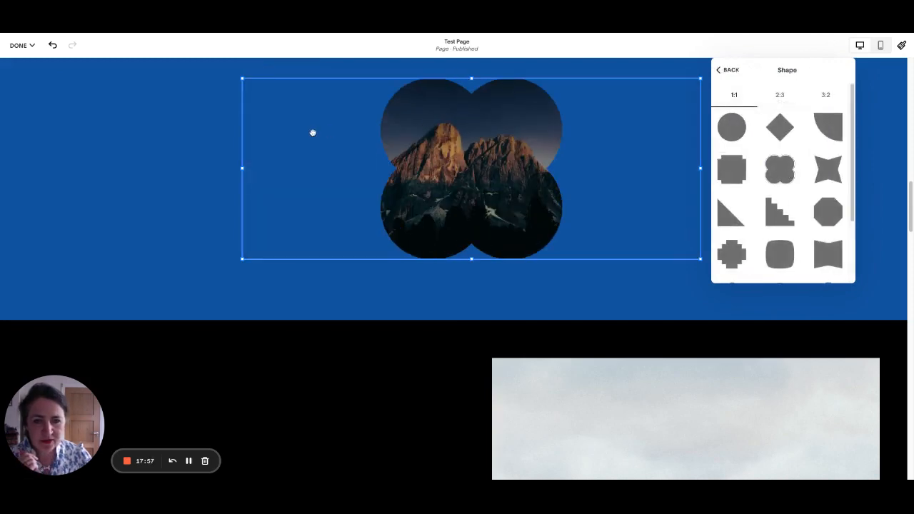
- Add a button block to the blue section and center it horizontally in the section below the clover-shaped mountain image
click(223, 128)
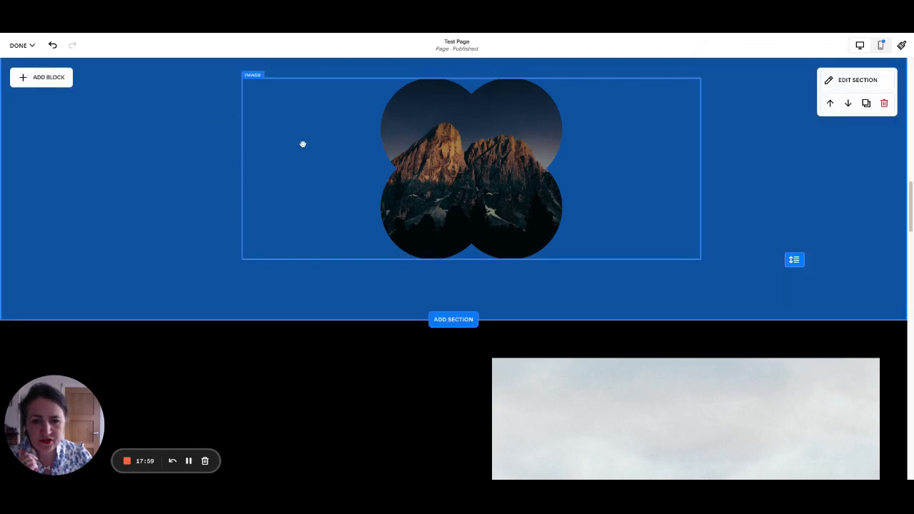
click(40, 78)
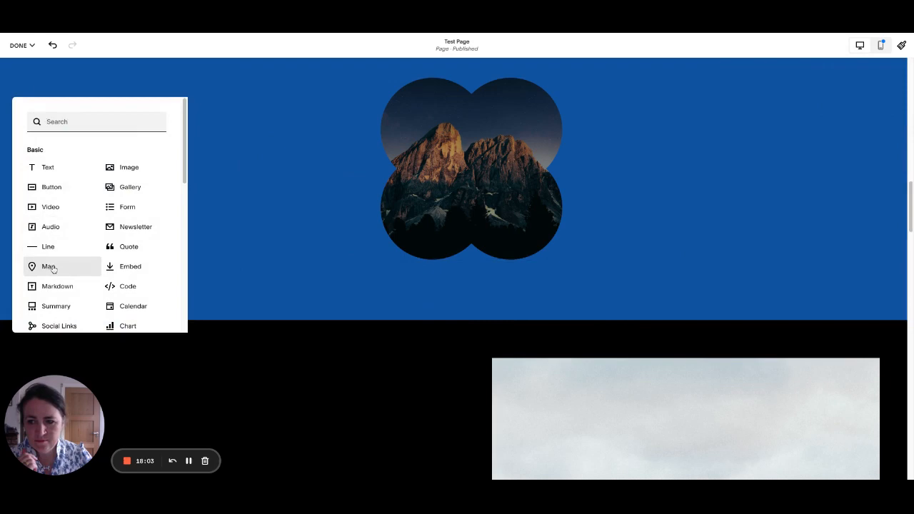
click(45, 185)
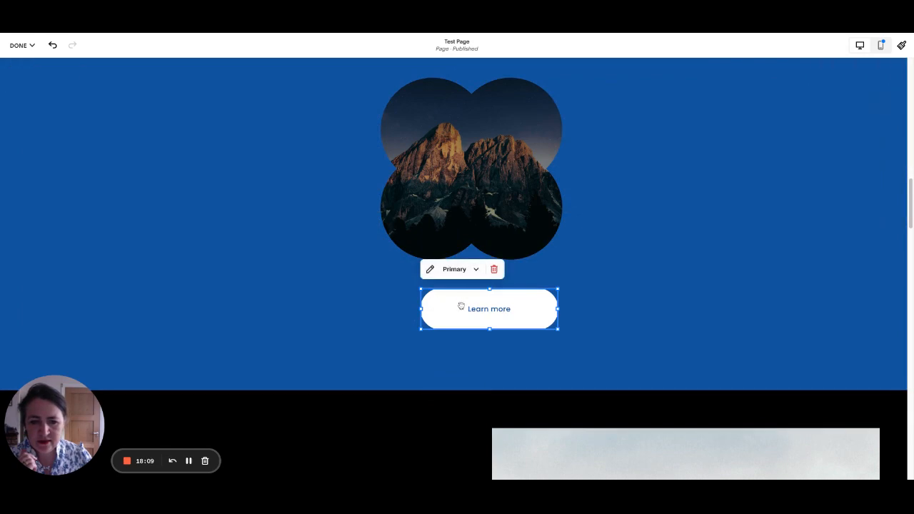
drag(462, 306, 461, 305)
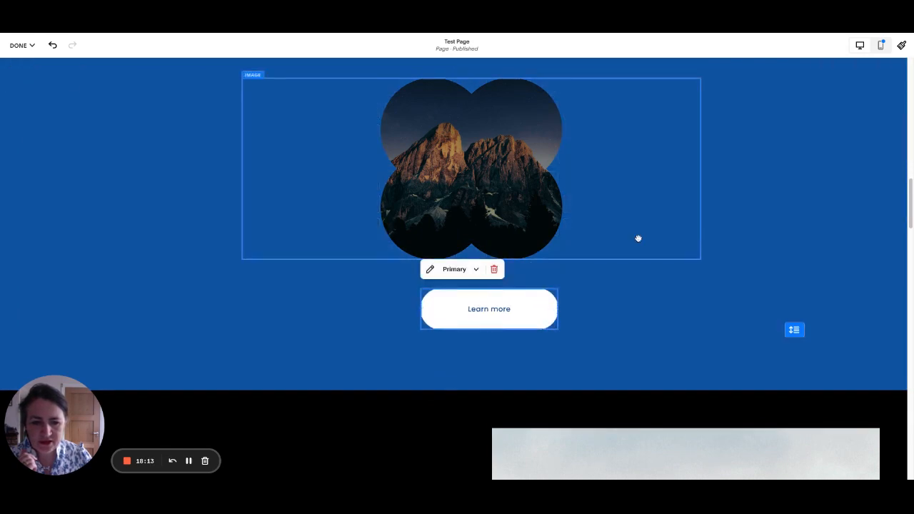
click(642, 297)
drag(505, 301, 505, 301)
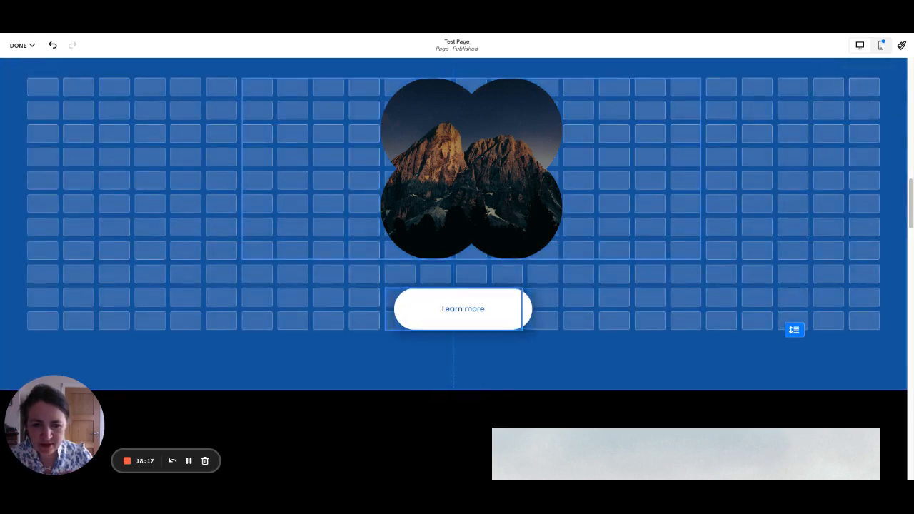
mouse_move(479, 303)
mouse_down()
mouse_move(453, 303)
mouse_move(468, 303)
mouse_up()
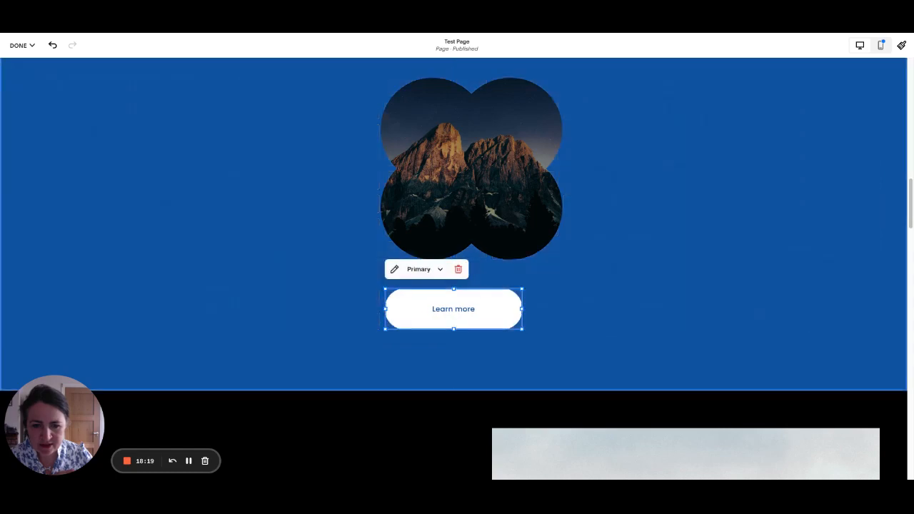
- Move the mountain image block one column left, narrow it by three columns on each side, and shift the Learn more button one column left
mouse_move(436, 213)
mouse_down()
mouse_move(428, 210)
mouse_move(446, 213)
mouse_up()
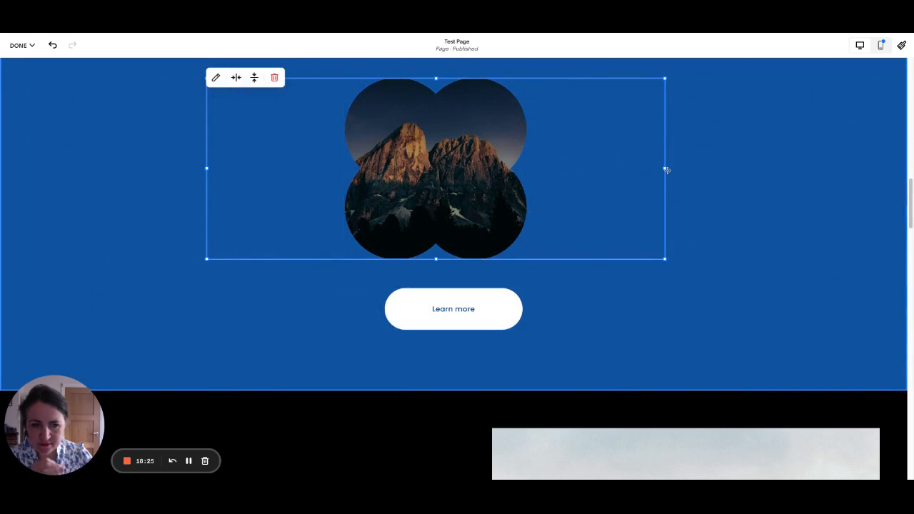
drag(667, 170, 450, 163)
drag(380, 157, 378, 161)
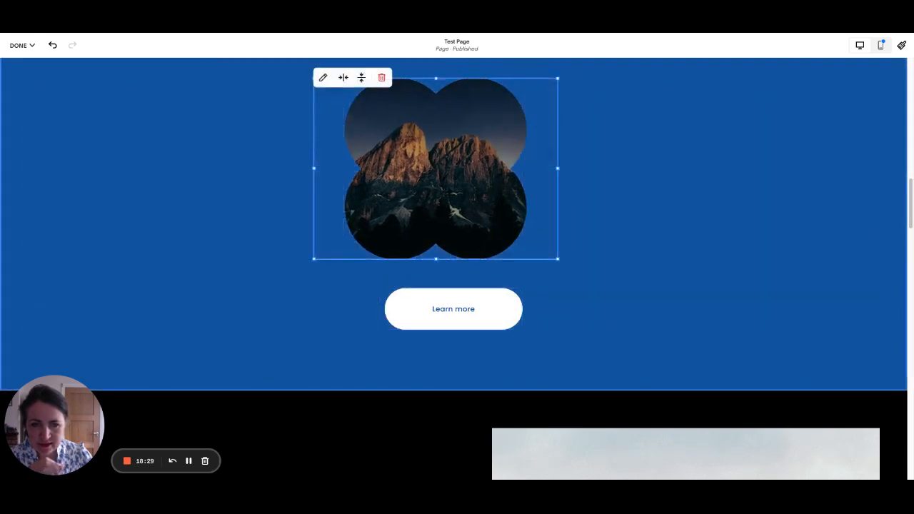
click(615, 177)
drag(490, 300, 488, 300)
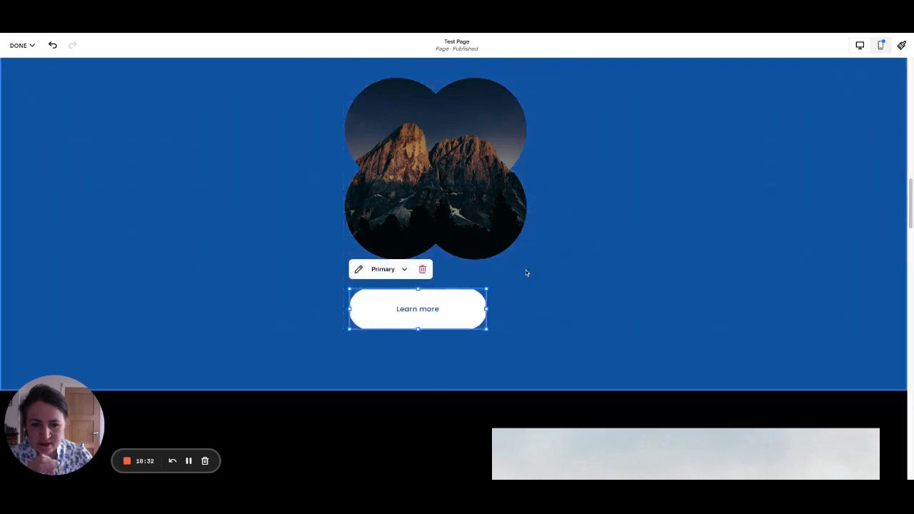
click(698, 217)
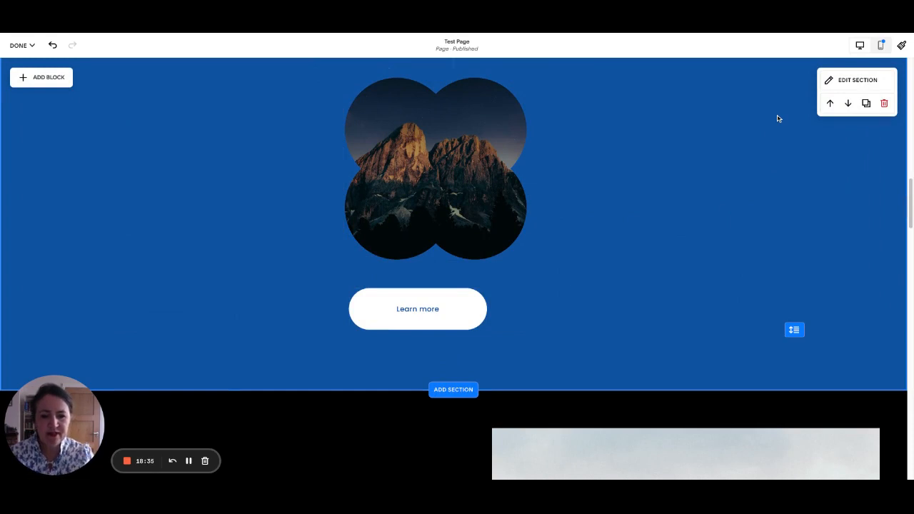
- Add a form block to the blue section, and move the mountain image six columns and the Learn more button five columns left
click(21, 45)
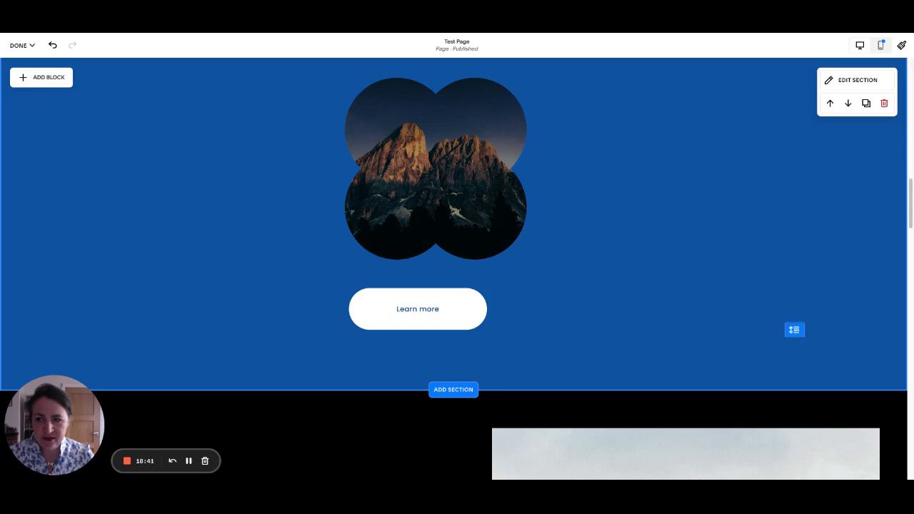
click(49, 79)
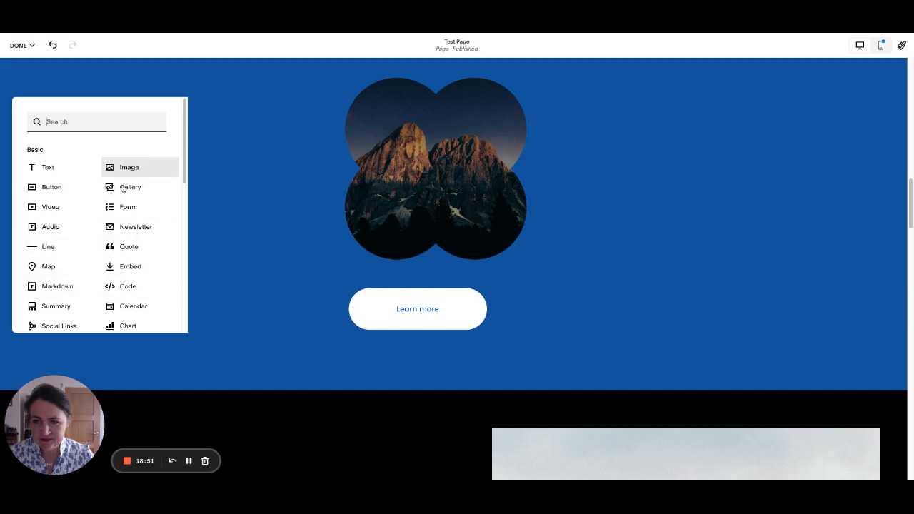
drag(122, 206, 119, 206)
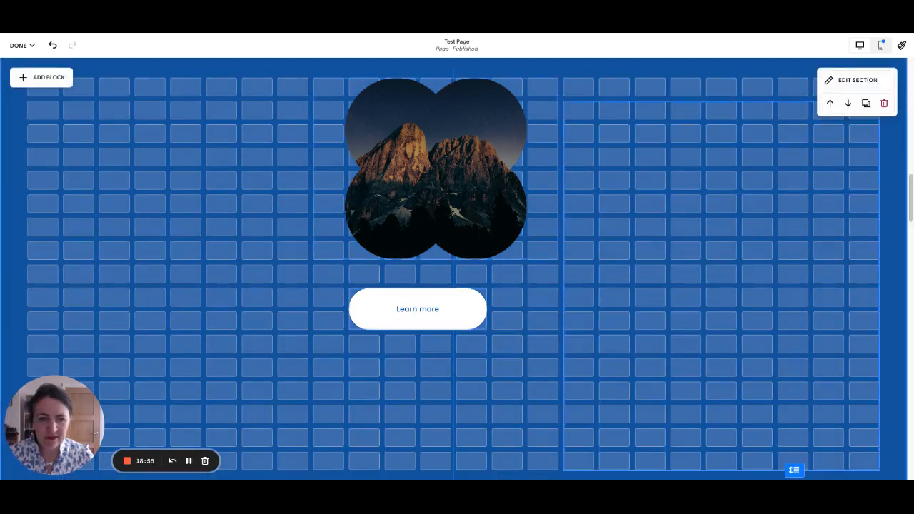
scroll(498, 208, up, 1)
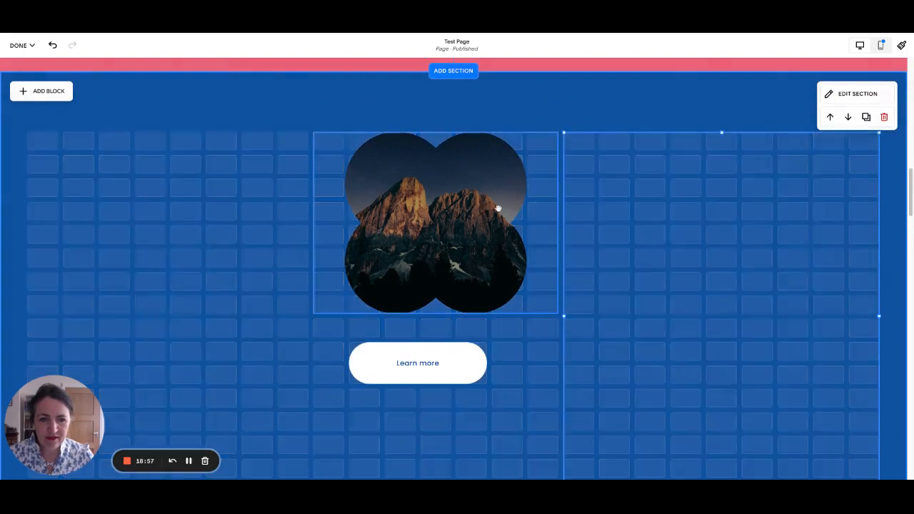
drag(429, 239, 205, 241)
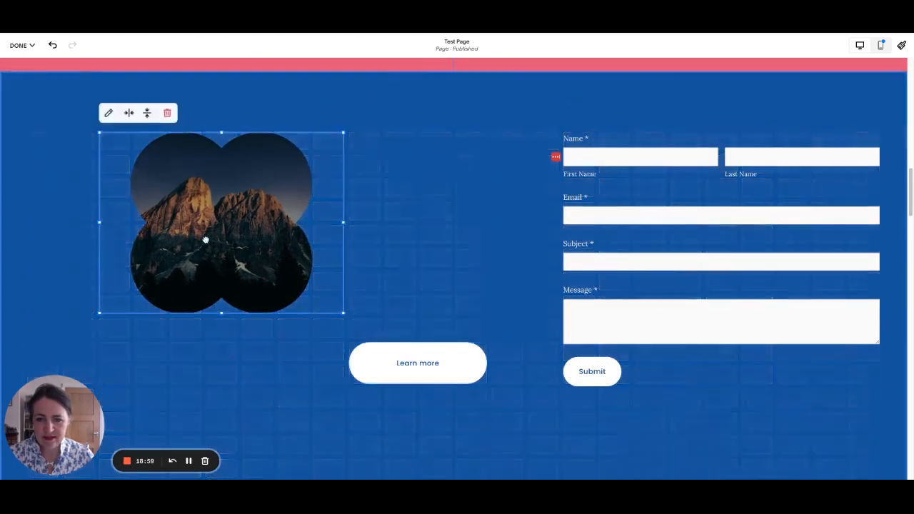
mouse_move(409, 370)
mouse_down()
mouse_move(193, 365)
mouse_move(241, 362)
mouse_up()
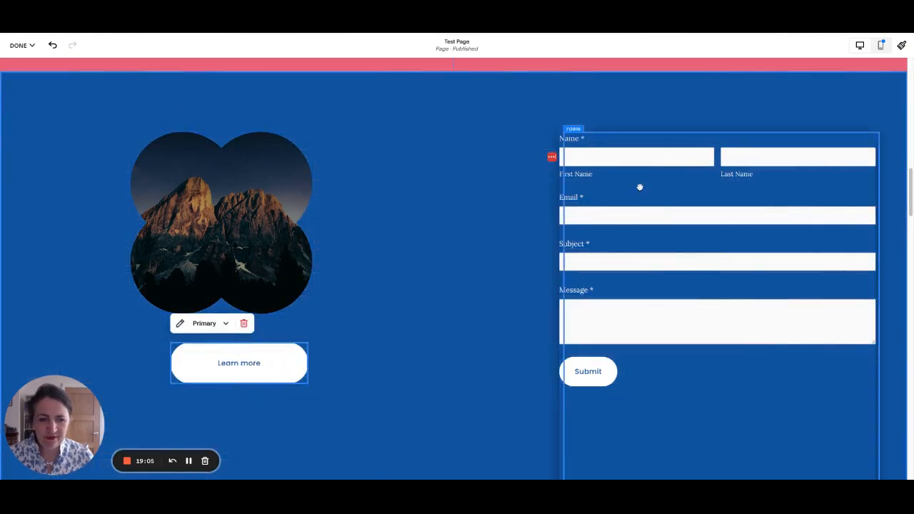
- Move the form block two columns left and shorten it by four rows
drag(640, 187, 575, 202)
scroll(622, 284, down, 3)
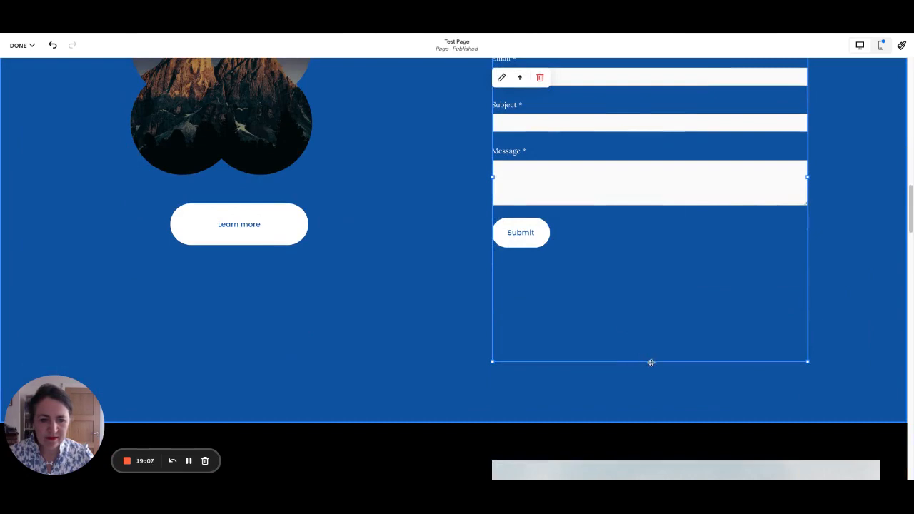
drag(650, 362, 650, 360)
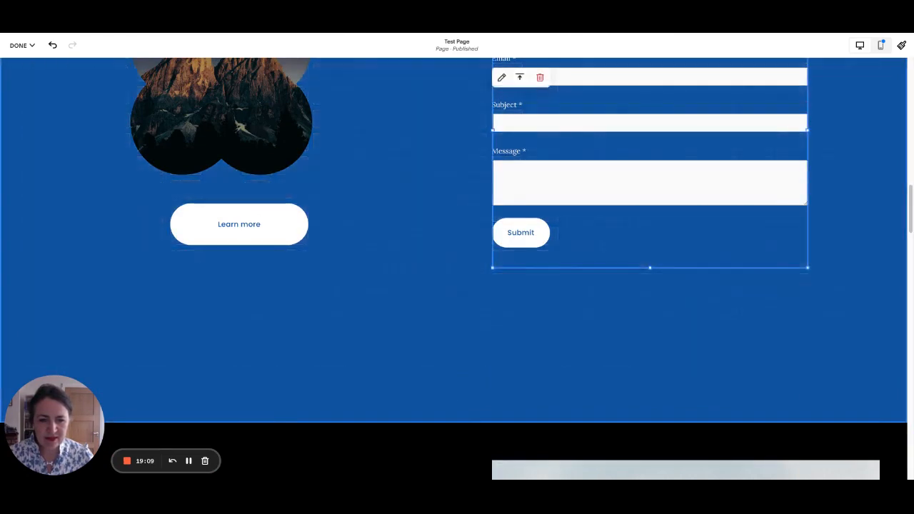
scroll(629, 286, up, 3)
click(463, 229)
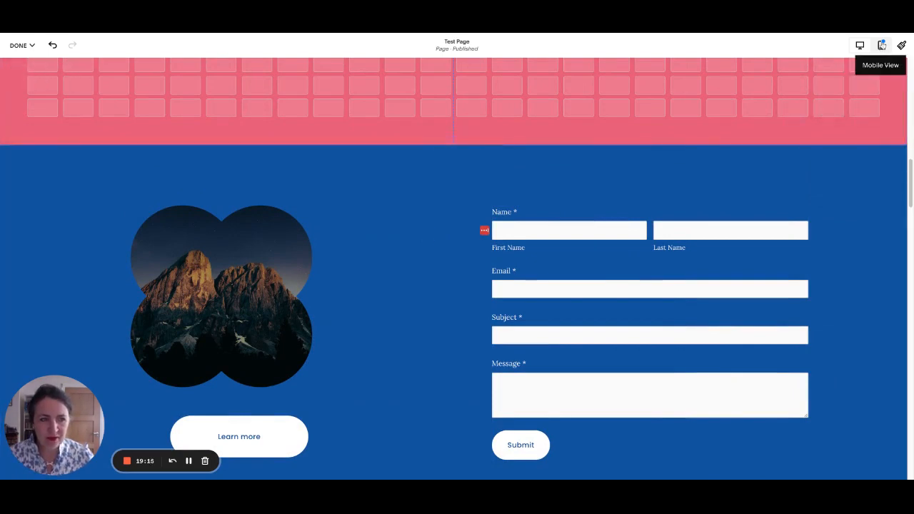
- Switch to the mobile layout, reposition the blue section's form, and place the Learn more button below it
click(882, 45)
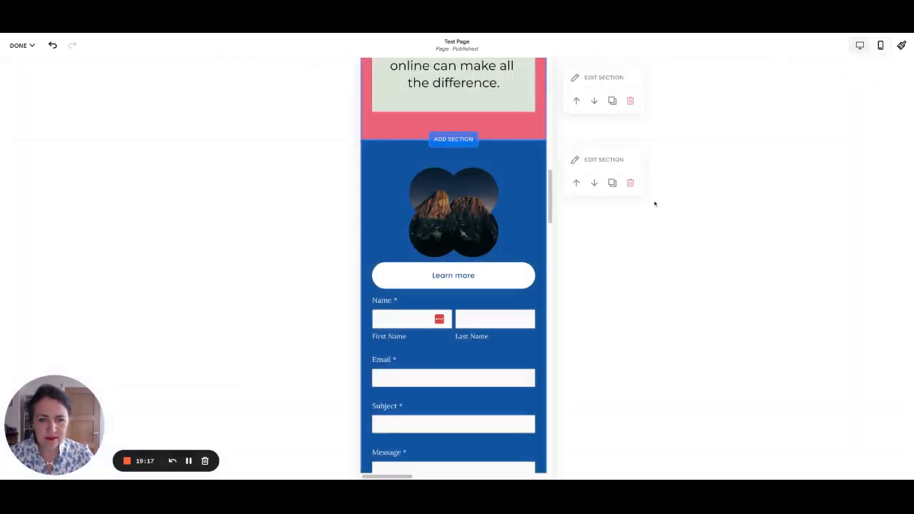
scroll(491, 281, down, 5)
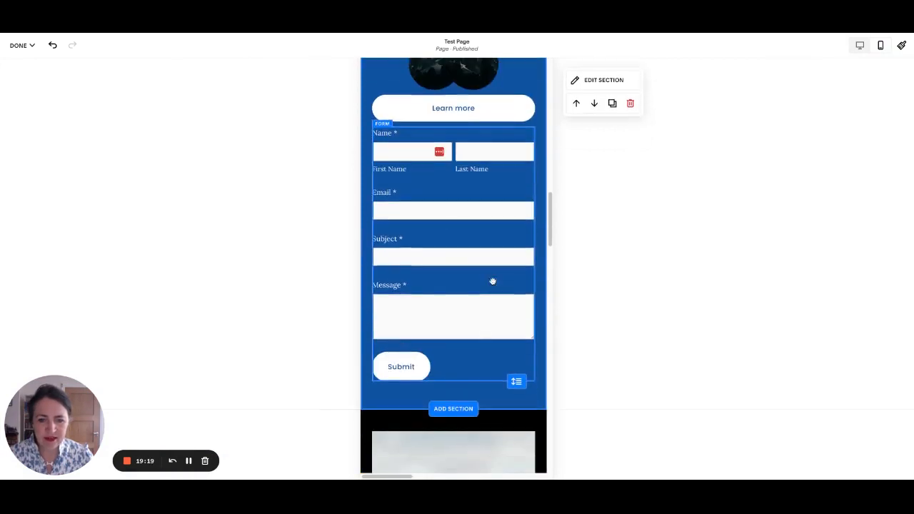
scroll(492, 280, up, 5)
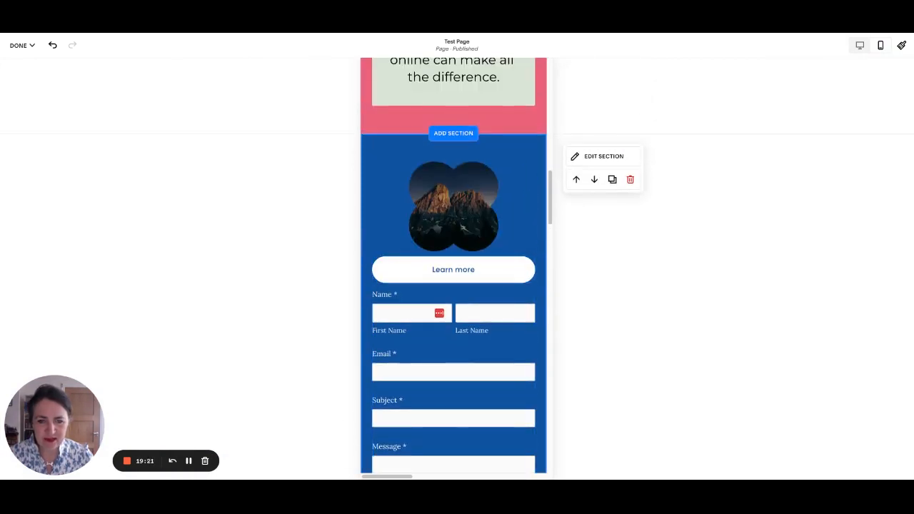
scroll(492, 281, down, 1)
scroll(492, 280, down, 1)
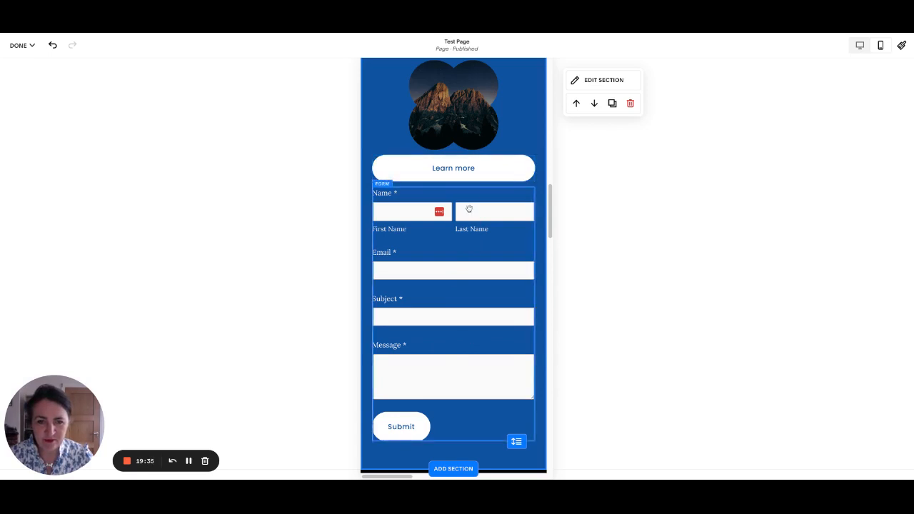
drag(470, 208, 472, 93)
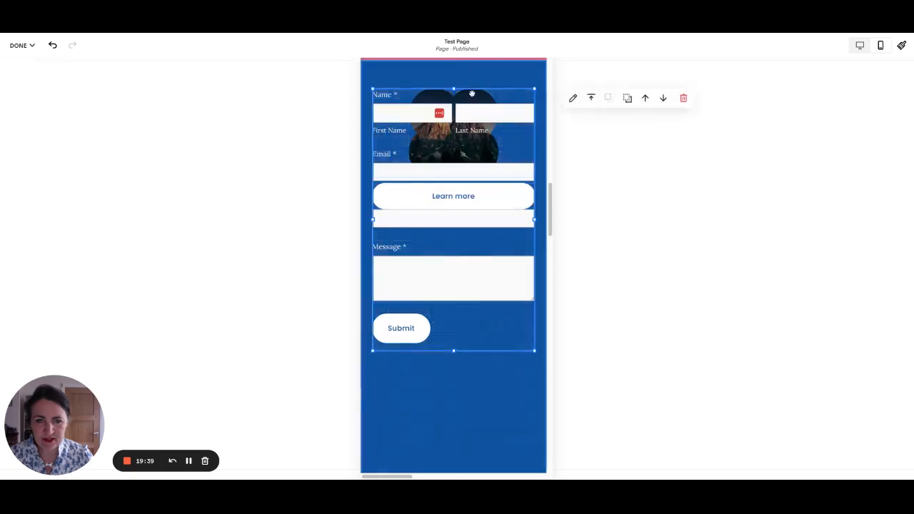
drag(465, 200, 467, 200)
mouse_move(380, 199)
mouse_down()
mouse_move(375, 453)
mouse_move(383, 440)
mouse_up()
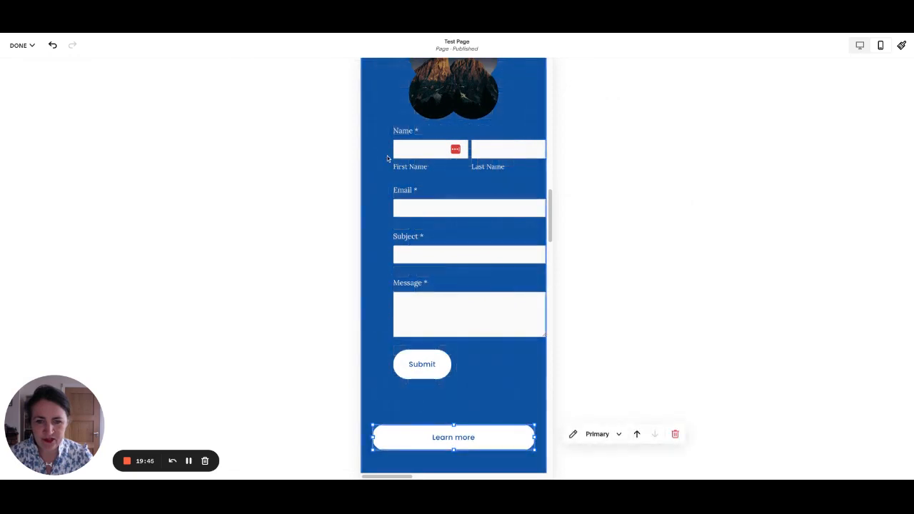
- Place the form at the top of the mobile section with the mountain image directly beneath it, and trim the section's bottom edge
drag(413, 109, 413, 405)
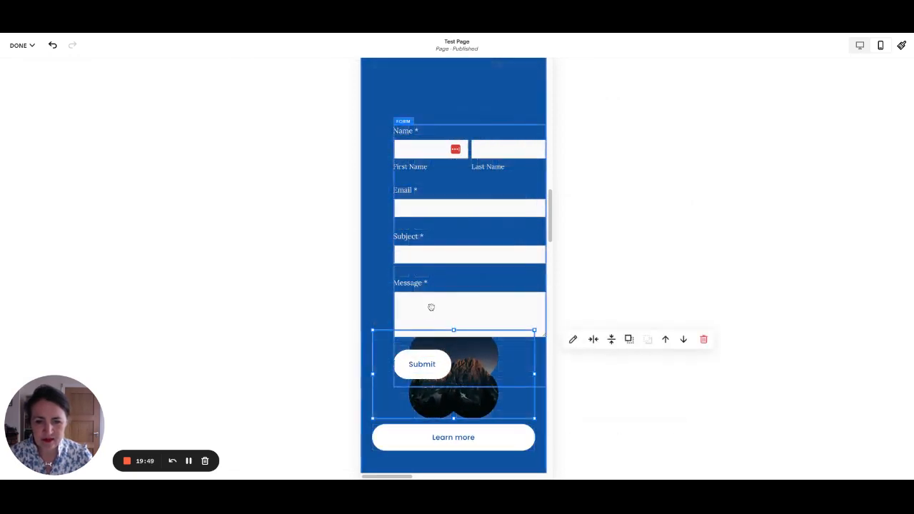
drag(431, 308, 435, 257)
scroll(410, 232, up, 2)
scroll(438, 259, down, 3)
mouse_move(453, 403)
mouse_down()
mouse_move(466, 413)
mouse_move(465, 399)
mouse_up()
scroll(457, 407, down, 2)
click(520, 438)
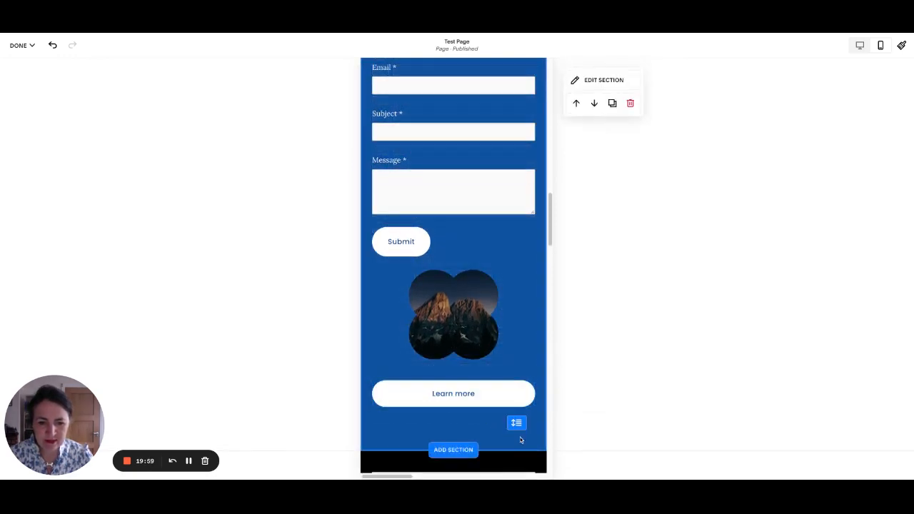
drag(517, 425, 517, 408)
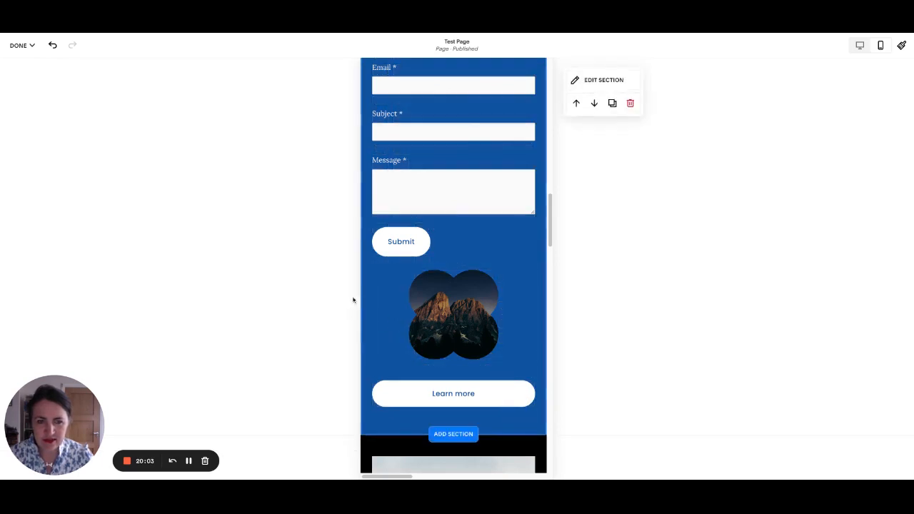
- Check the rearranged mobile section, return to the desktop layout, and shorten the blue section by three empty rows
scroll(472, 308, up, 2)
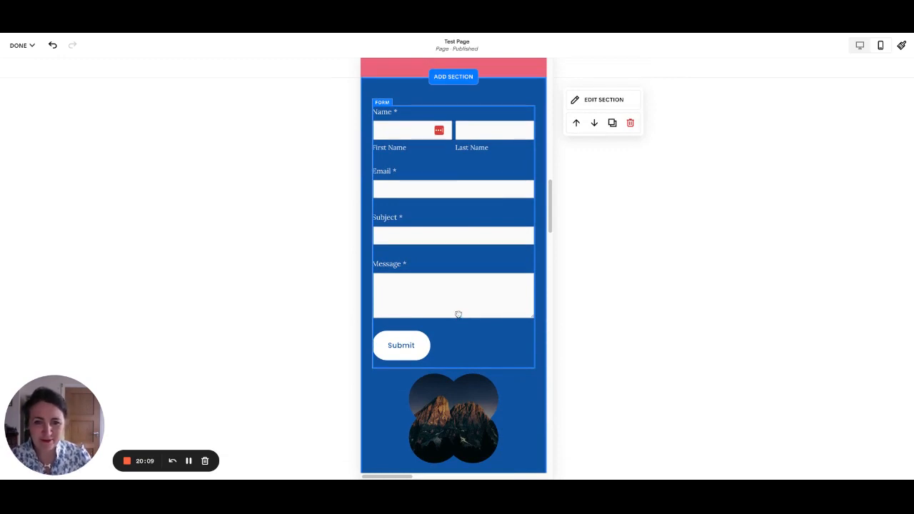
scroll(459, 315, down, 2)
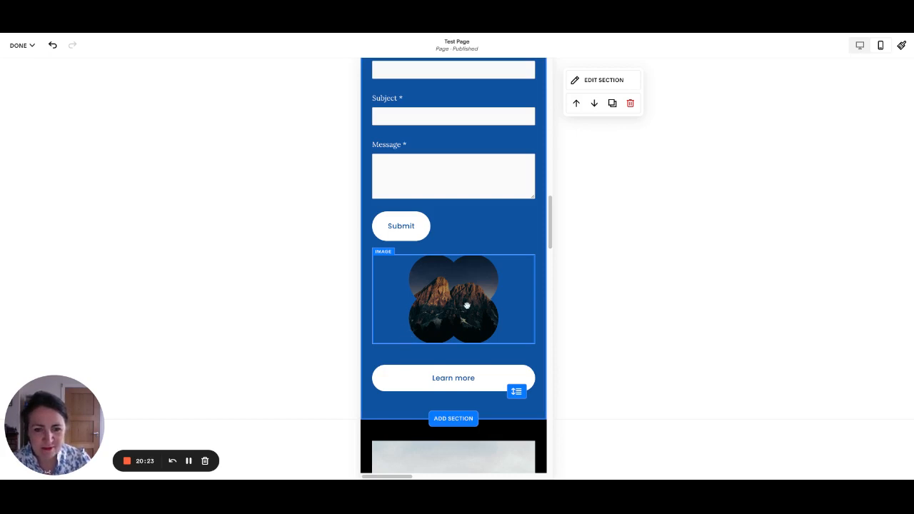
scroll(474, 298, up, 5)
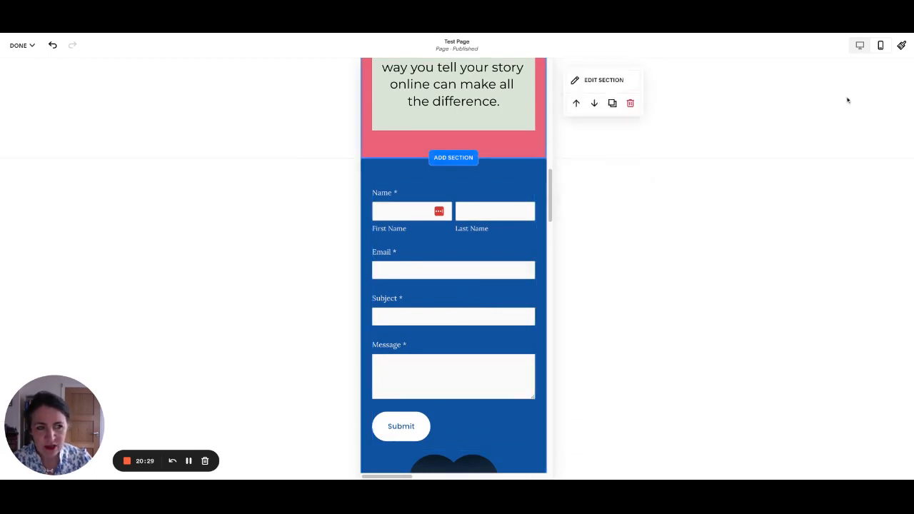
scroll(457, 320, down, 3)
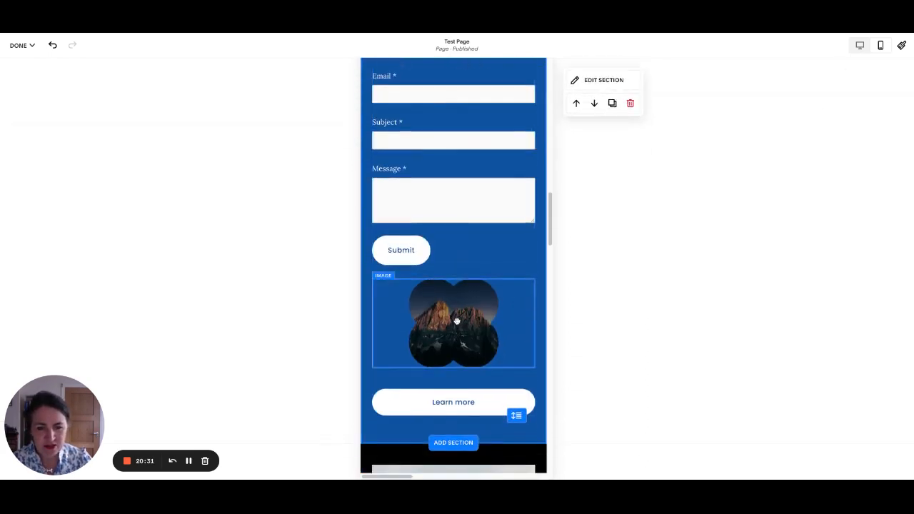
click(857, 47)
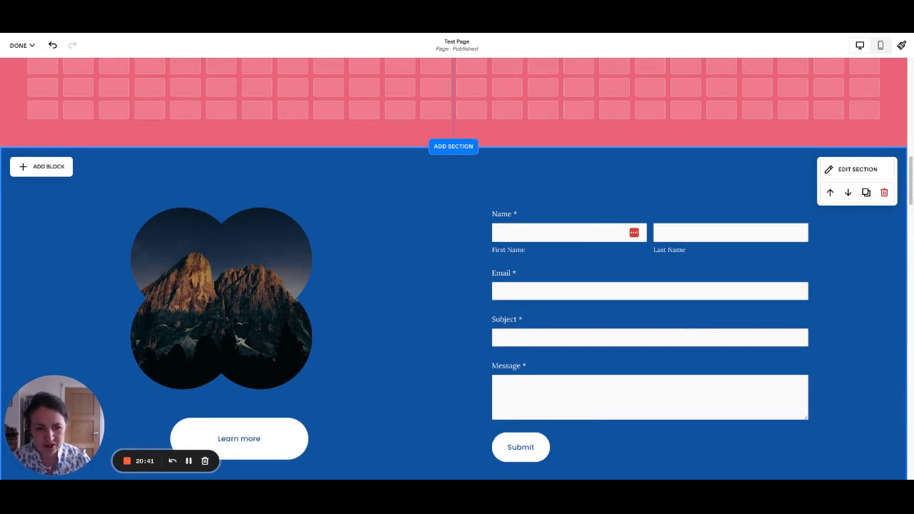
scroll(410, 329, down, 2)
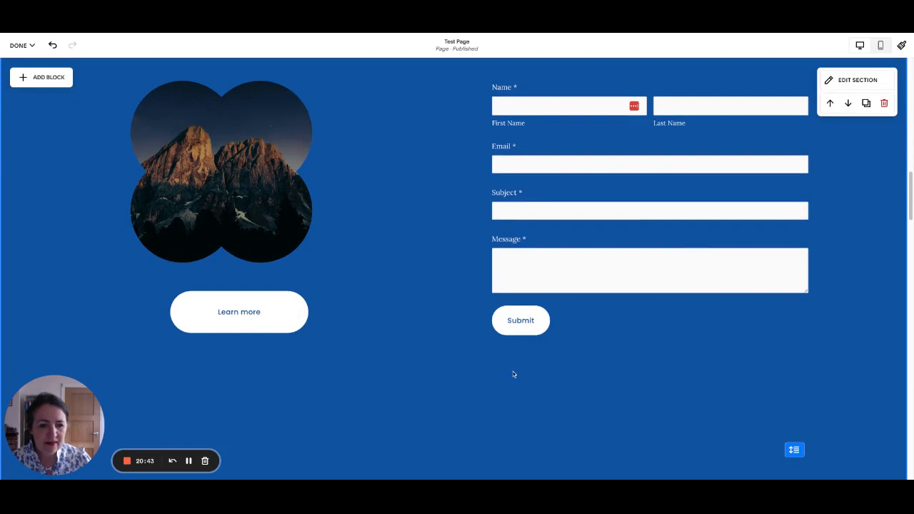
click(794, 450)
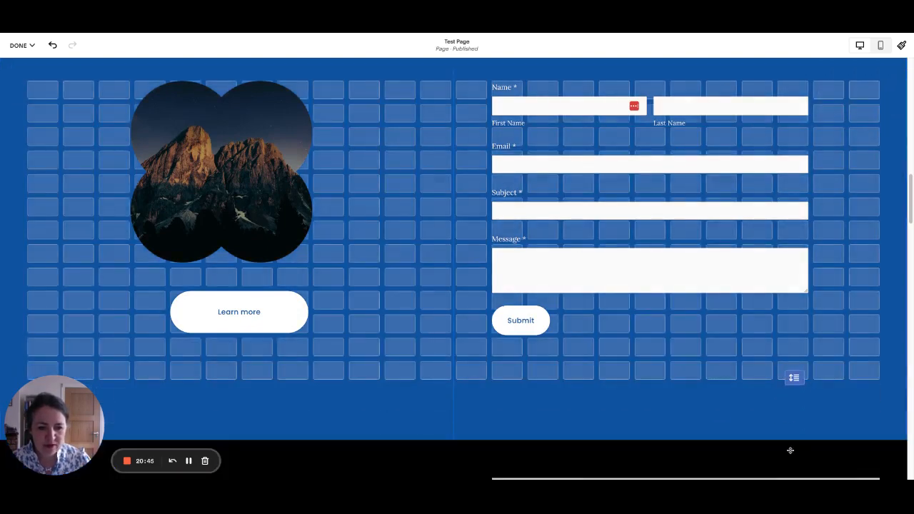
- Shorten the pink section by removing four empty rows beneath the desert image and Learn more button
scroll(748, 361, up, 5)
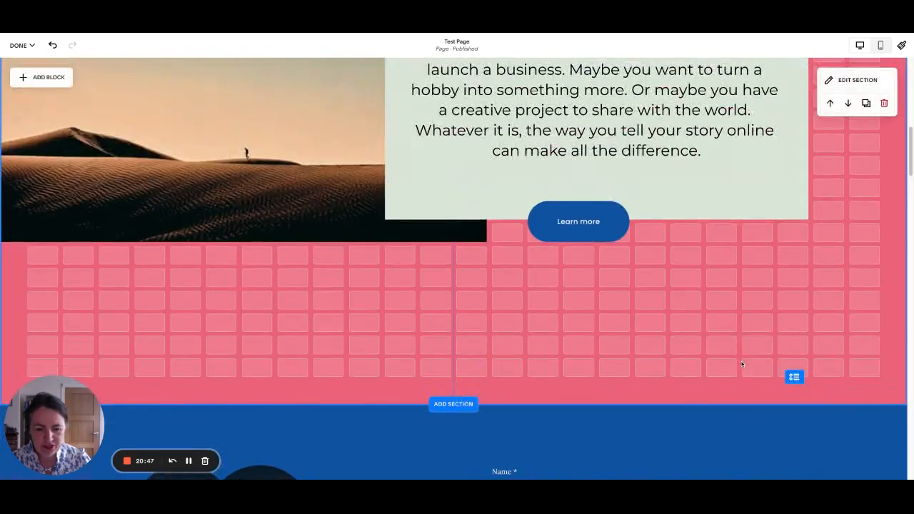
scroll(742, 364, up, 4)
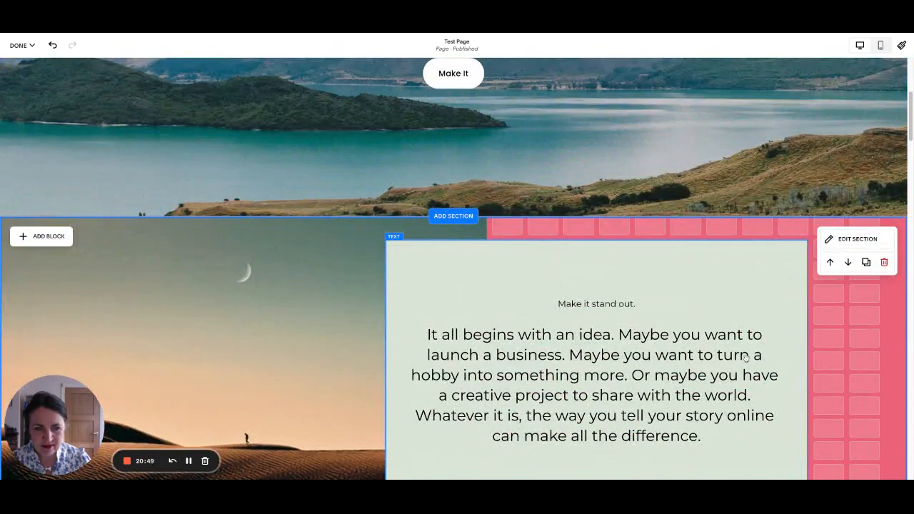
scroll(425, 300, down, 1)
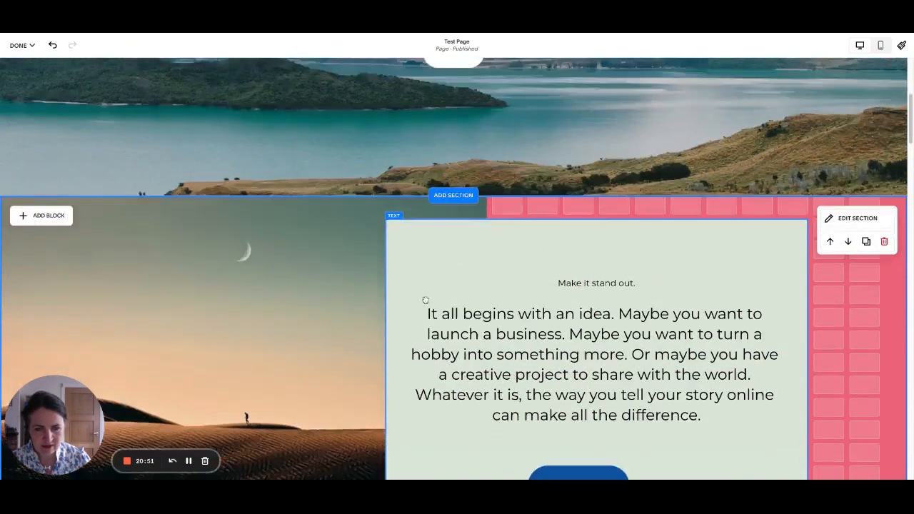
scroll(425, 300, down, 2)
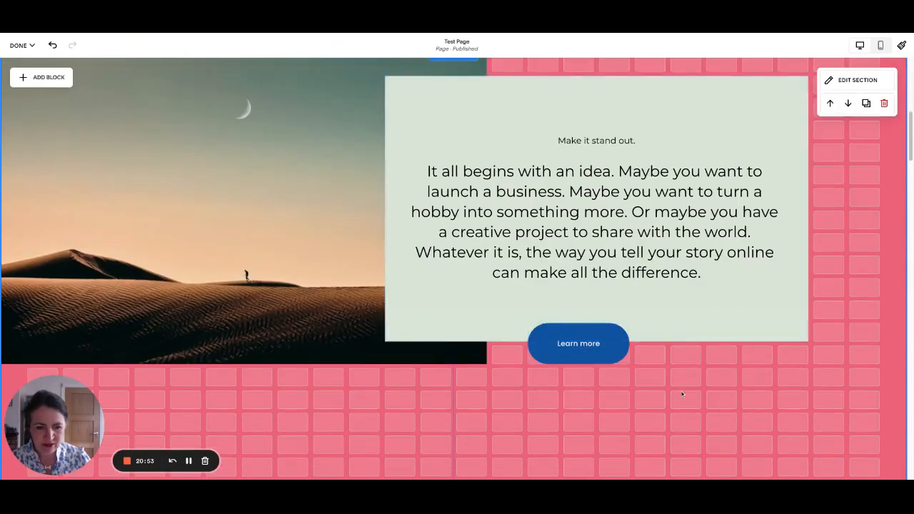
scroll(683, 393, down, 2)
drag(794, 367, 793, 268)
scroll(792, 256, up, 2)
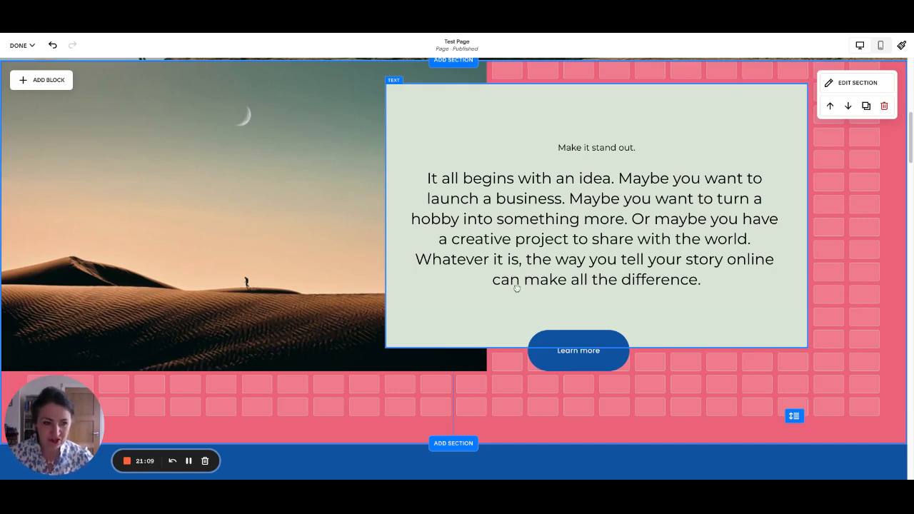
- Check the pink section's spacing above the blue form section, then save the page and leave editing mode
scroll(607, 367, down, 2)
scroll(607, 368, down, 1)
scroll(609, 369, up, 2)
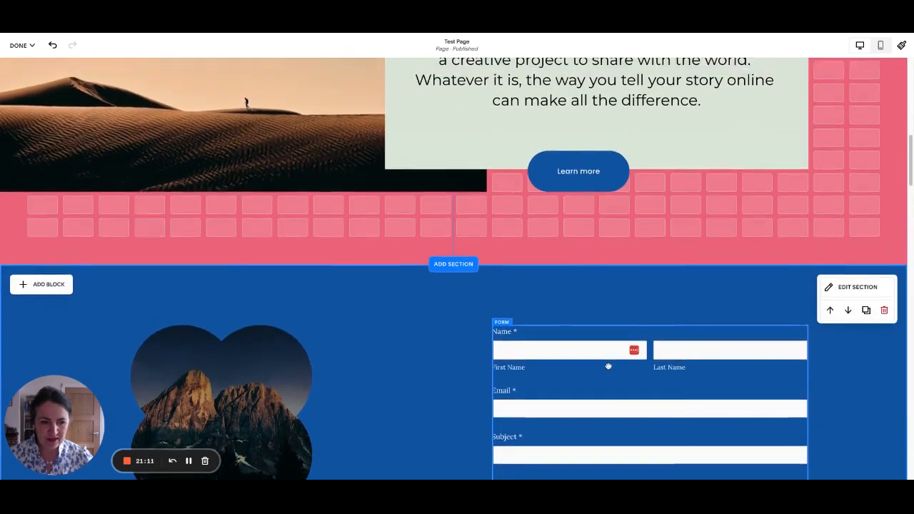
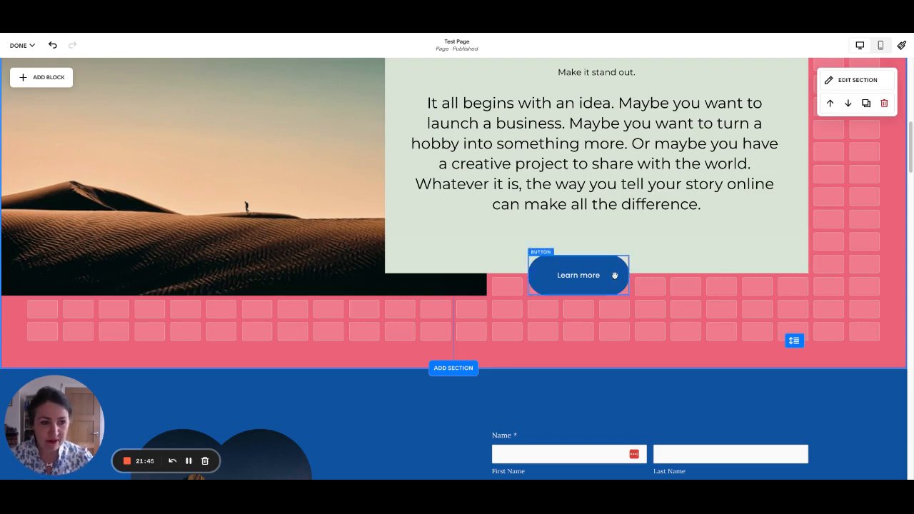
scroll(686, 295, up, 2)
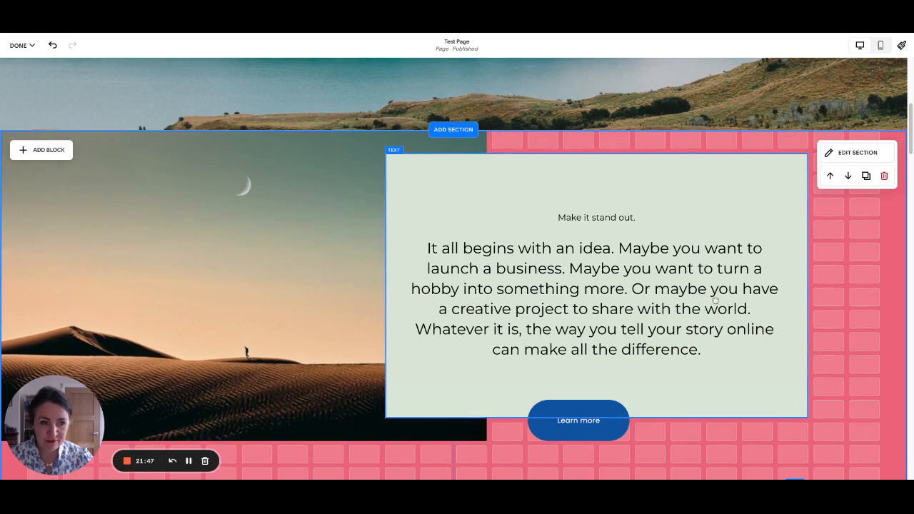
scroll(715, 300, down, 1)
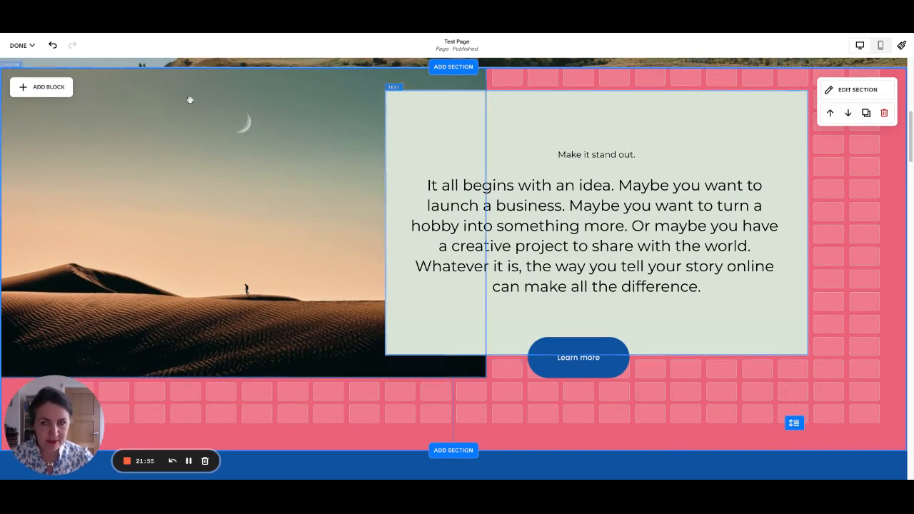
click(20, 45)
click(32, 75)
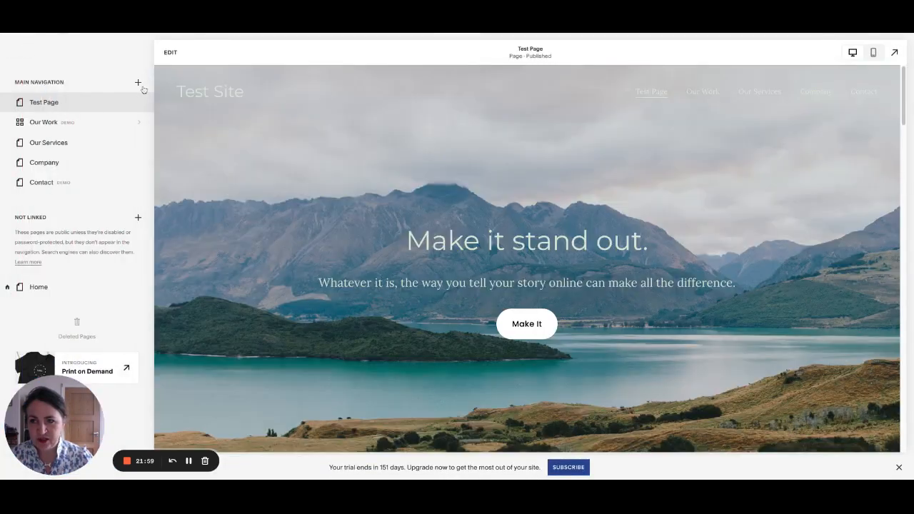
- Open the Page Layouts picker for a new main navigation page and examine the Classic Editor page designs
click(139, 83)
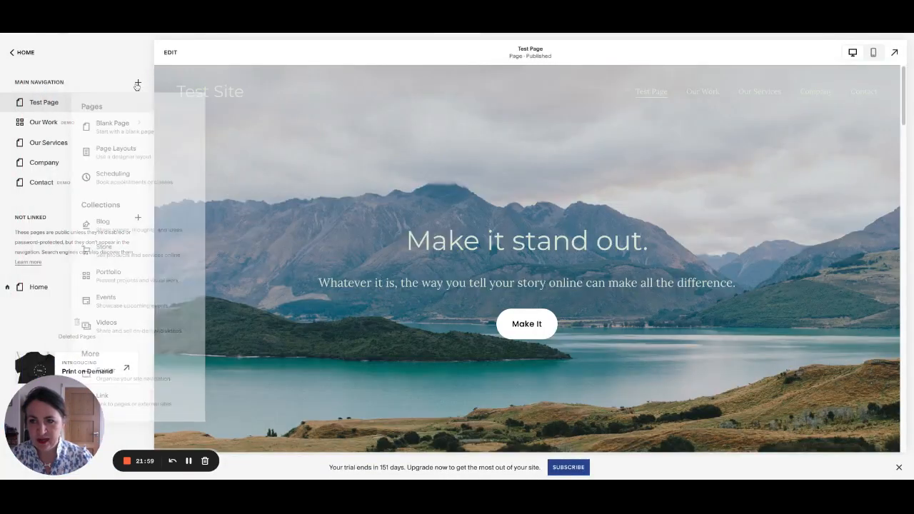
click(136, 156)
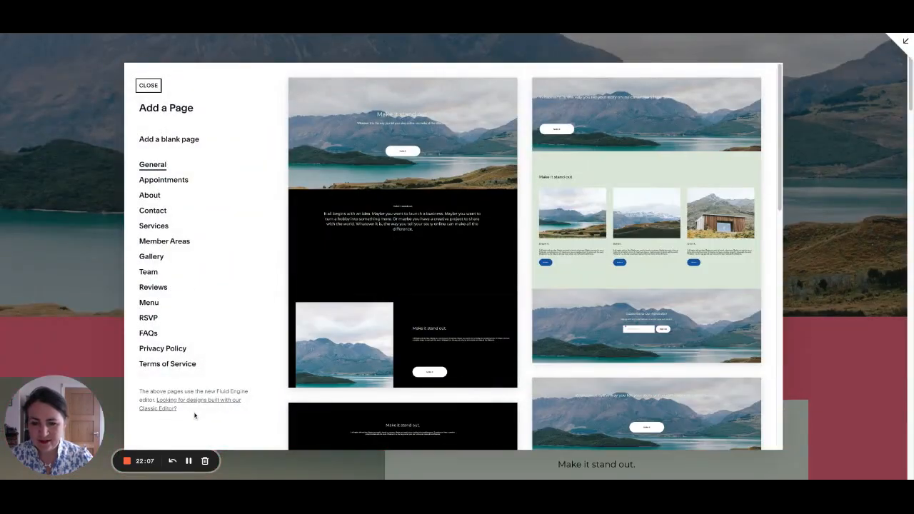
click(170, 407)
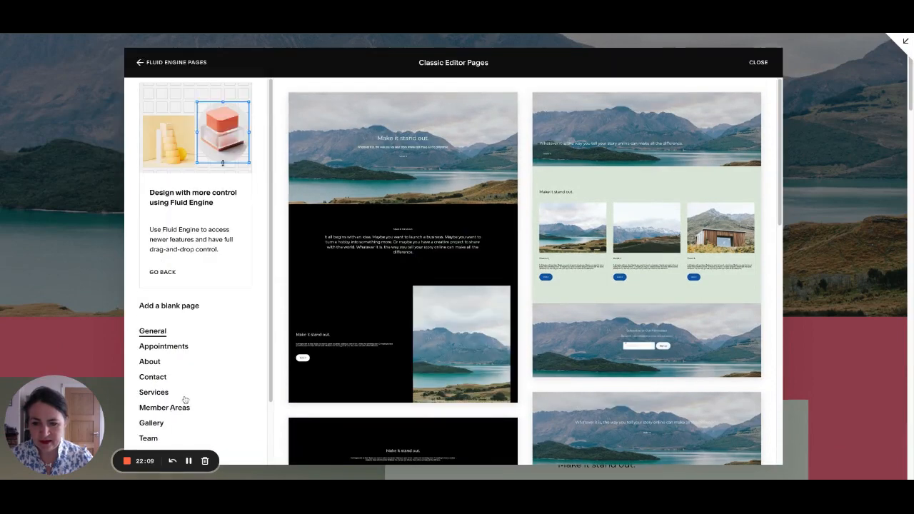
scroll(193, 393, down, 2)
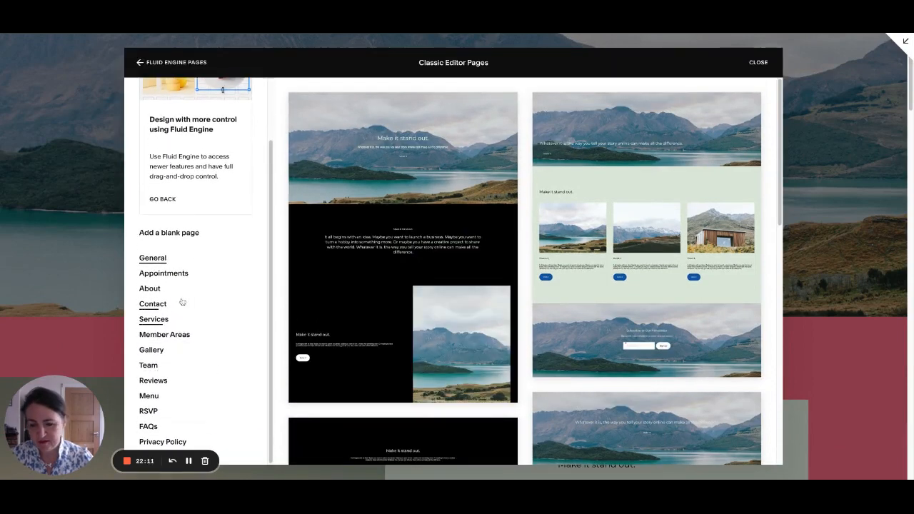
scroll(199, 336, up, 2)
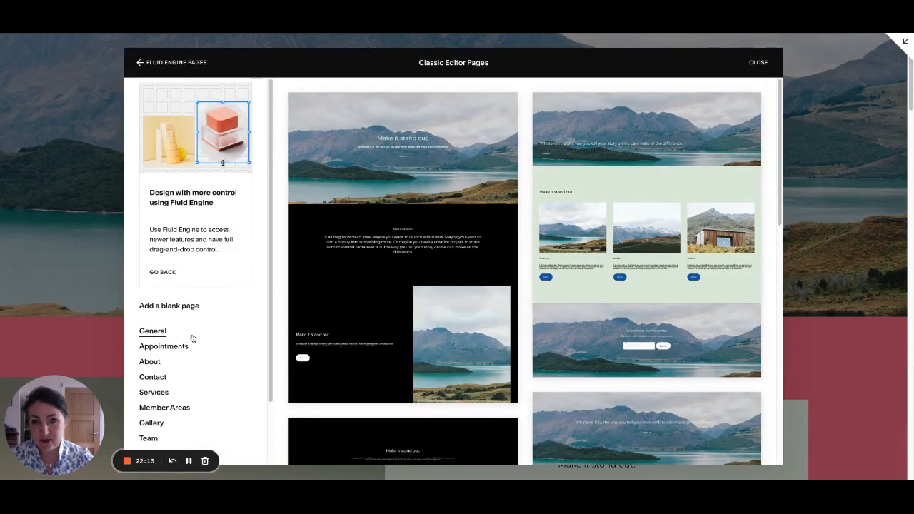
- Return to the Fluid Engine page designs, browse the General layouts, and close the picker without adding a page
click(139, 63)
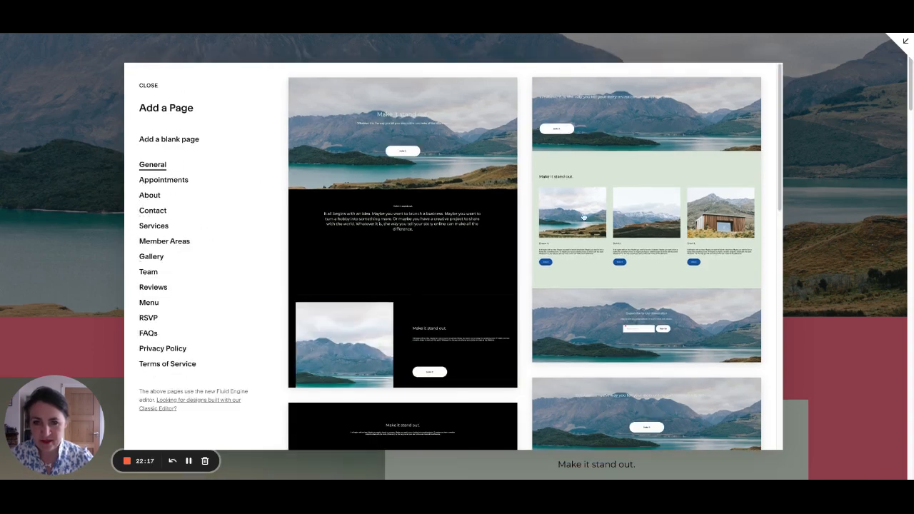
scroll(598, 273, down, 4)
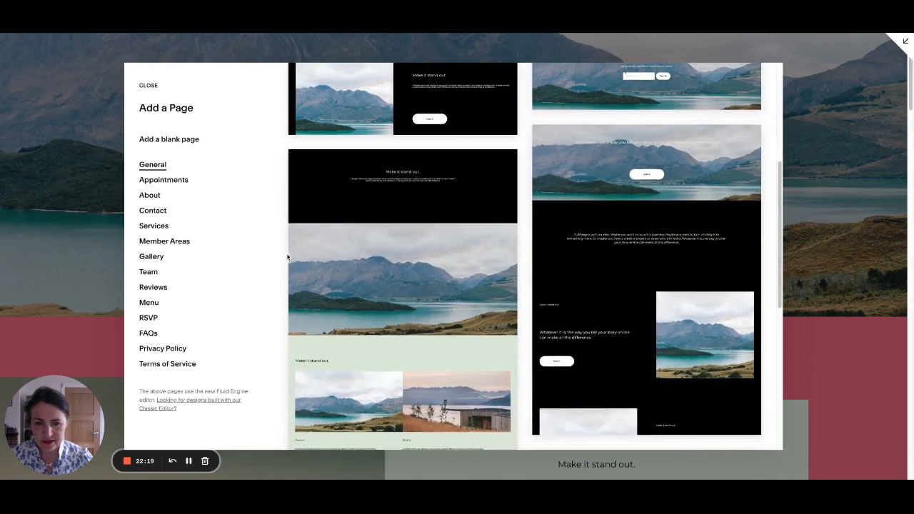
scroll(248, 262, down, 2)
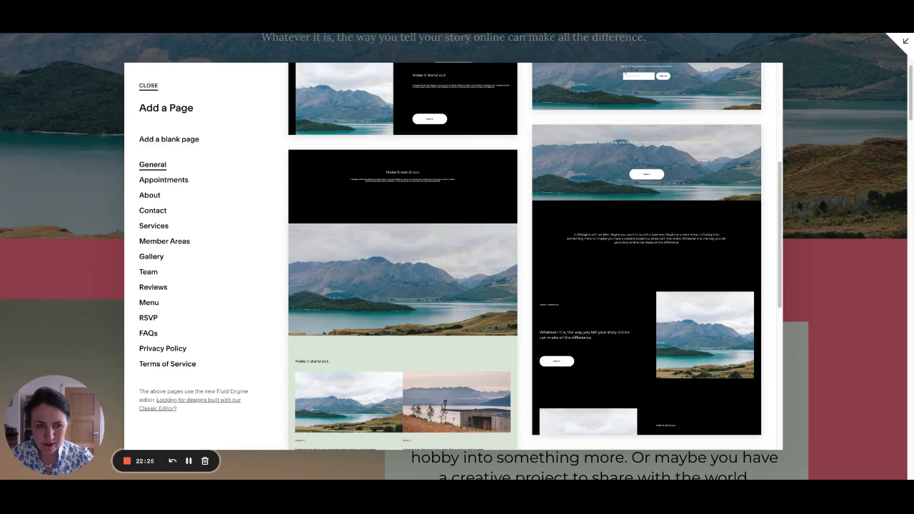
click(148, 85)
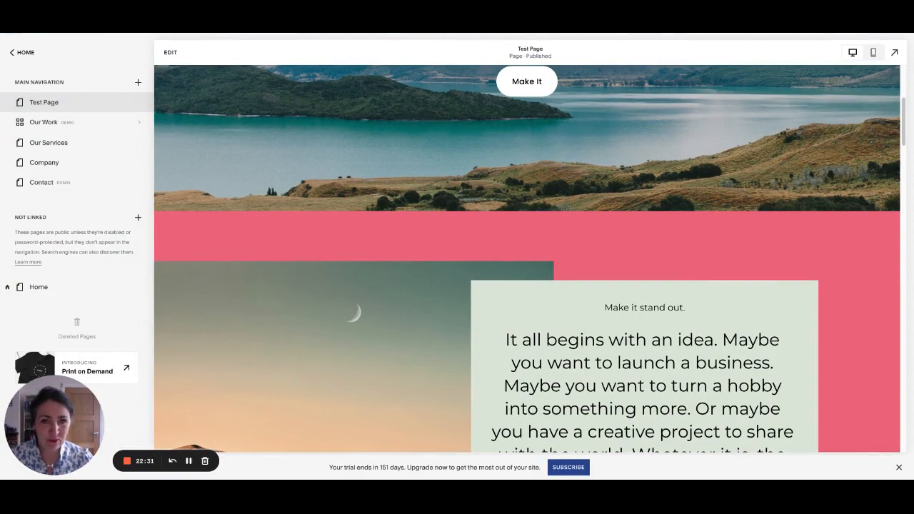
- Review the saved Test Page in desktop preview, examining the header, the pink and blue sections, and the black sections below
scroll(592, 340, down, 3)
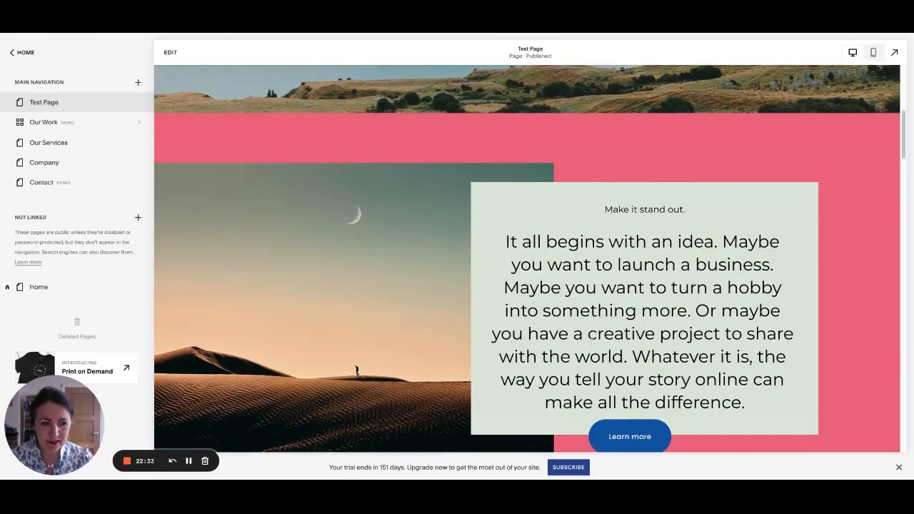
scroll(592, 340, down, 1)
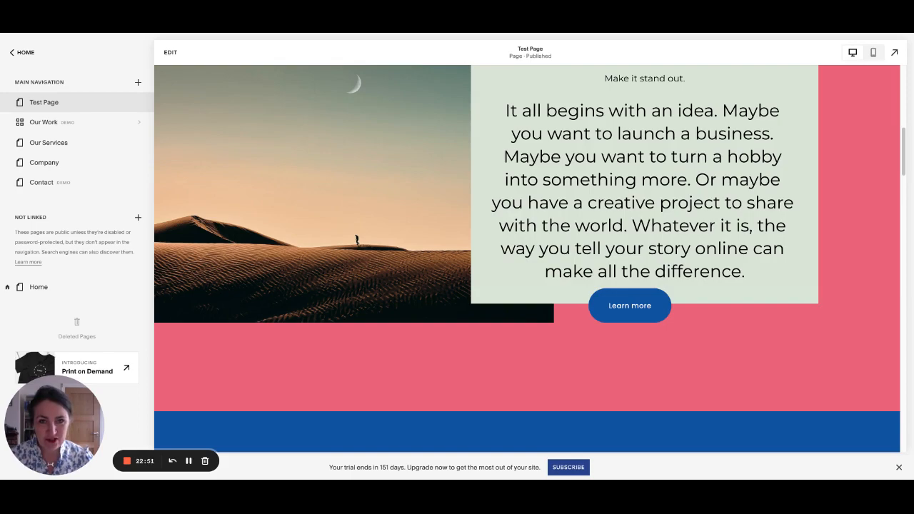
scroll(608, 337, up, 5)
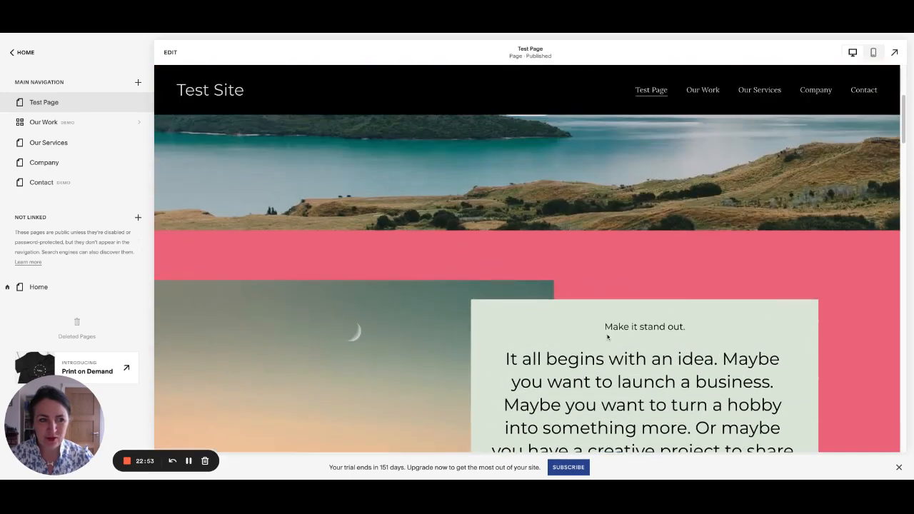
scroll(608, 337, up, 4)
scroll(608, 337, down, 15)
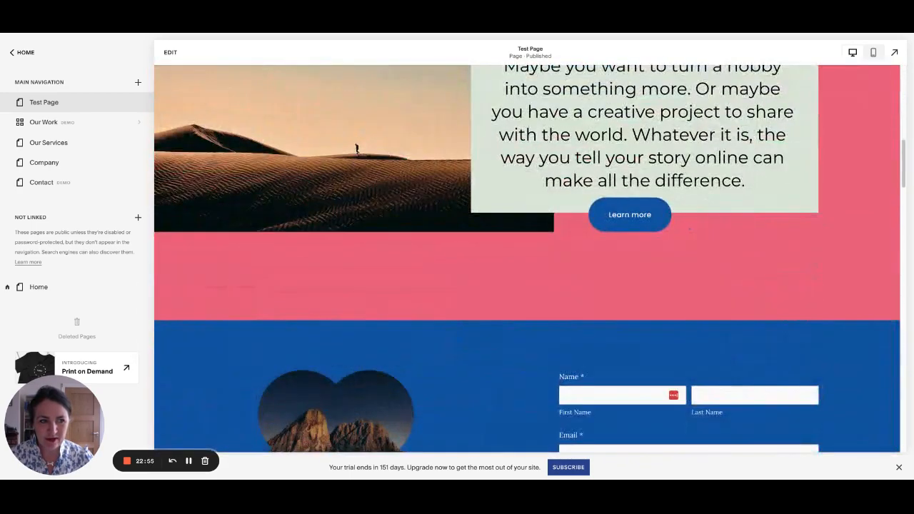
scroll(608, 337, down, 10)
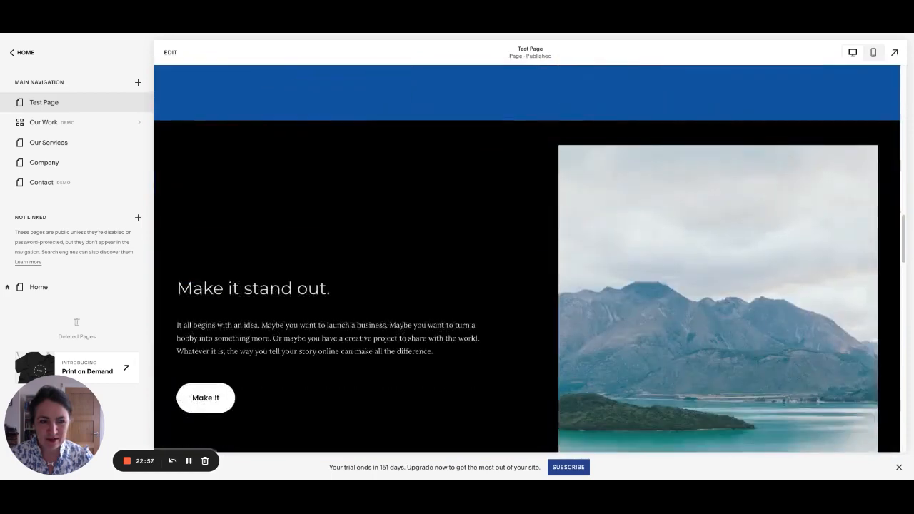
scroll(607, 337, down, 5)
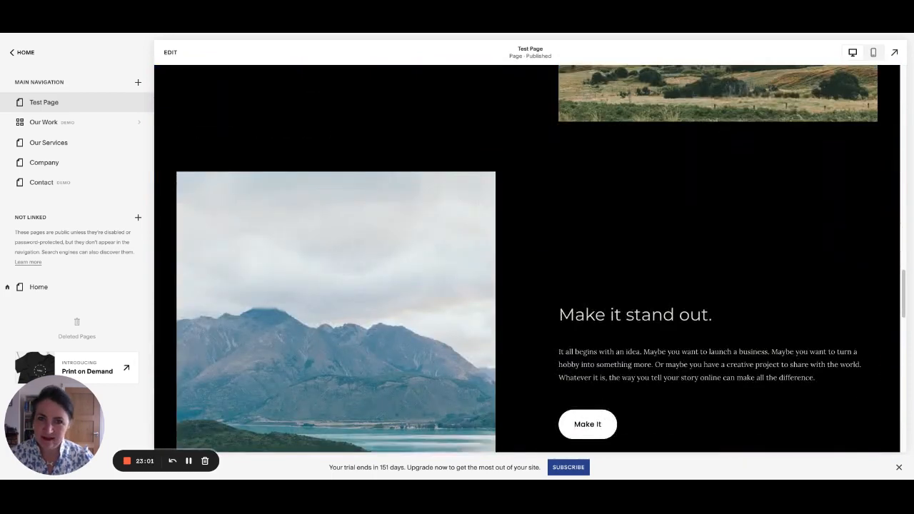
scroll(613, 305, up, 15)
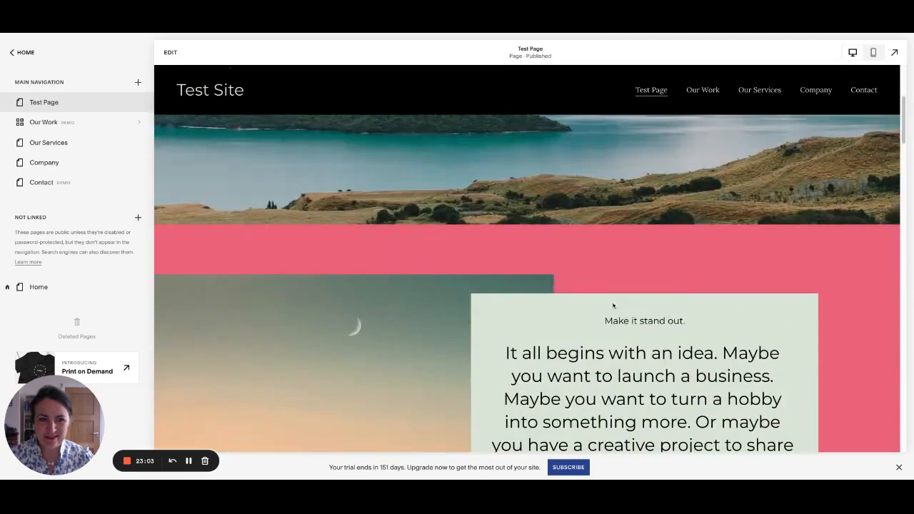
scroll(613, 306, up, 10)
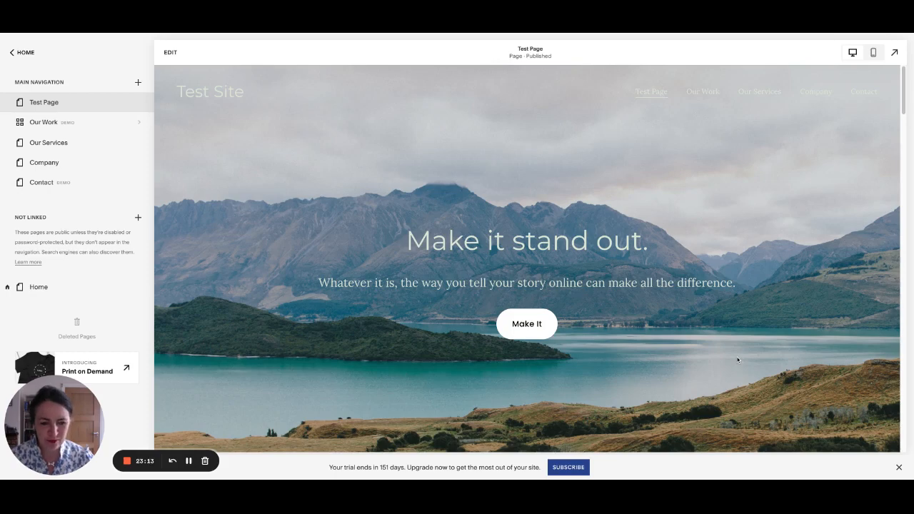
scroll(738, 360, down, 3)
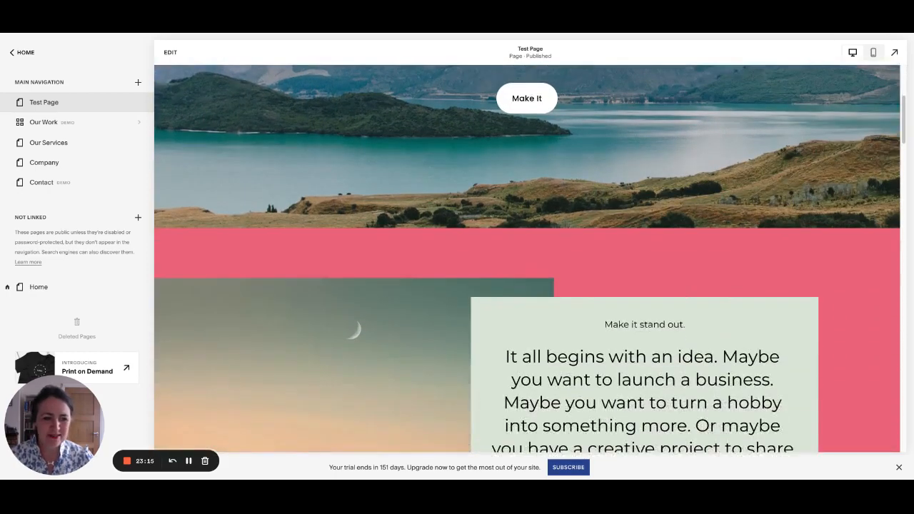
scroll(528, 259, down, 3)
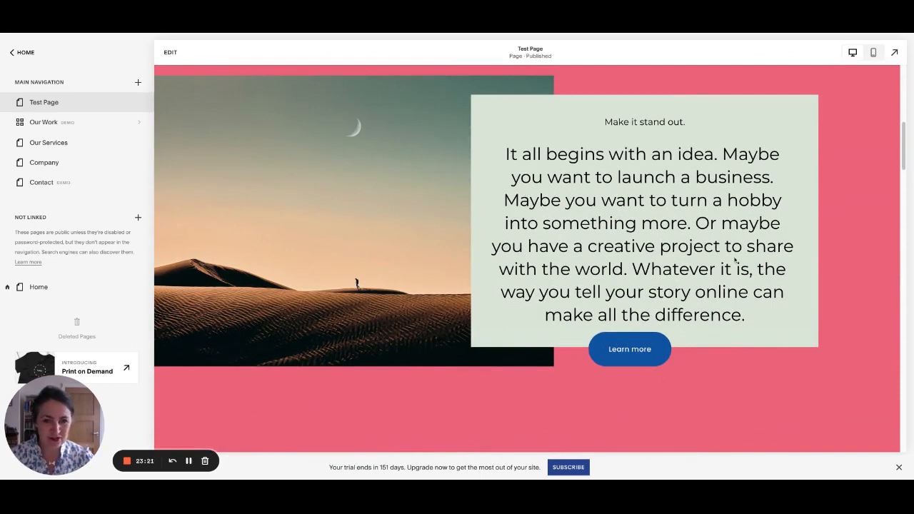
scroll(735, 265, up, 2)
scroll(747, 306, down, 2)
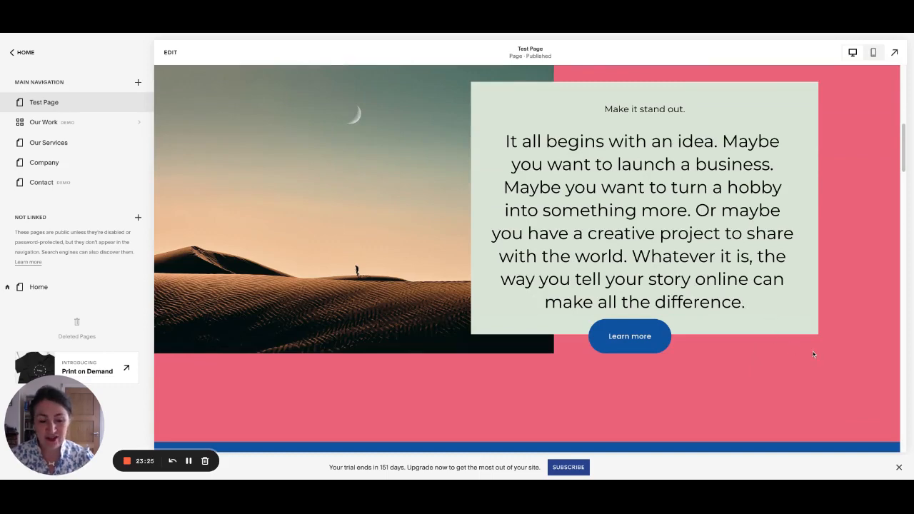
scroll(813, 352, down, 6)
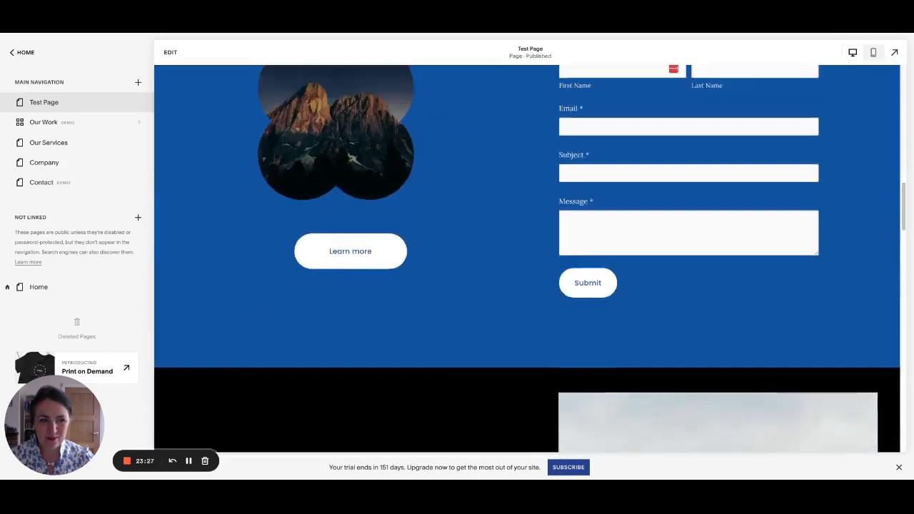
scroll(813, 351, up, 12)
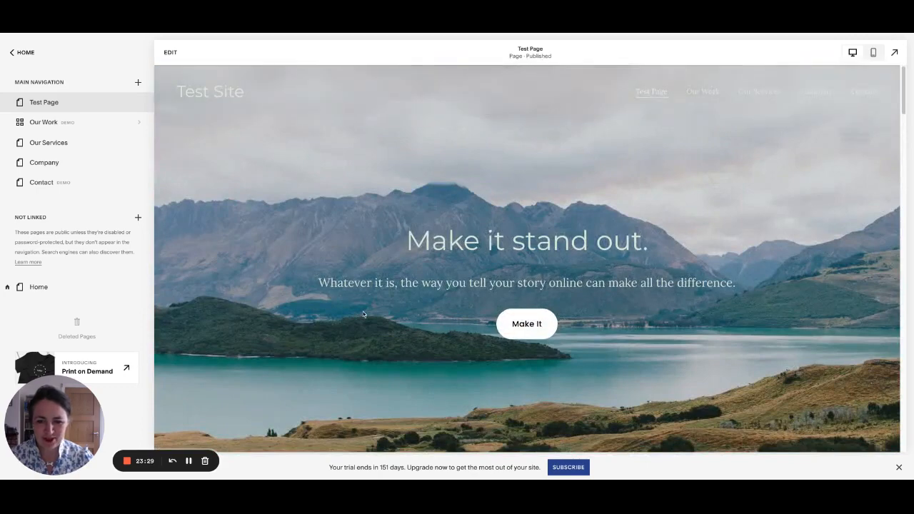